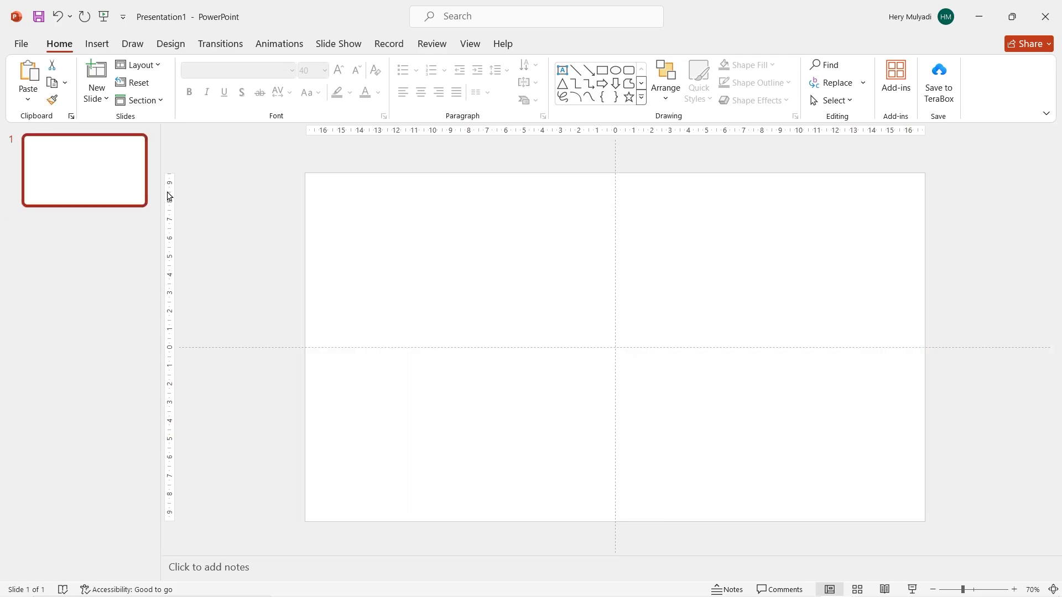
Step: Add two vertical and two horizontal guides and move them to the four edges of the slide
{"action": "right_click", "coordinate": [262, 259]}
{"action": "left_click", "coordinate": [434, 379]}
{"action": "right_click", "coordinate": [422, 277]}
{"action": "left_click", "coordinate": [591, 397]}
{"action": "right_click", "coordinate": [545, 309]}
{"action": "right_click", "coordinate": [692, 329]}
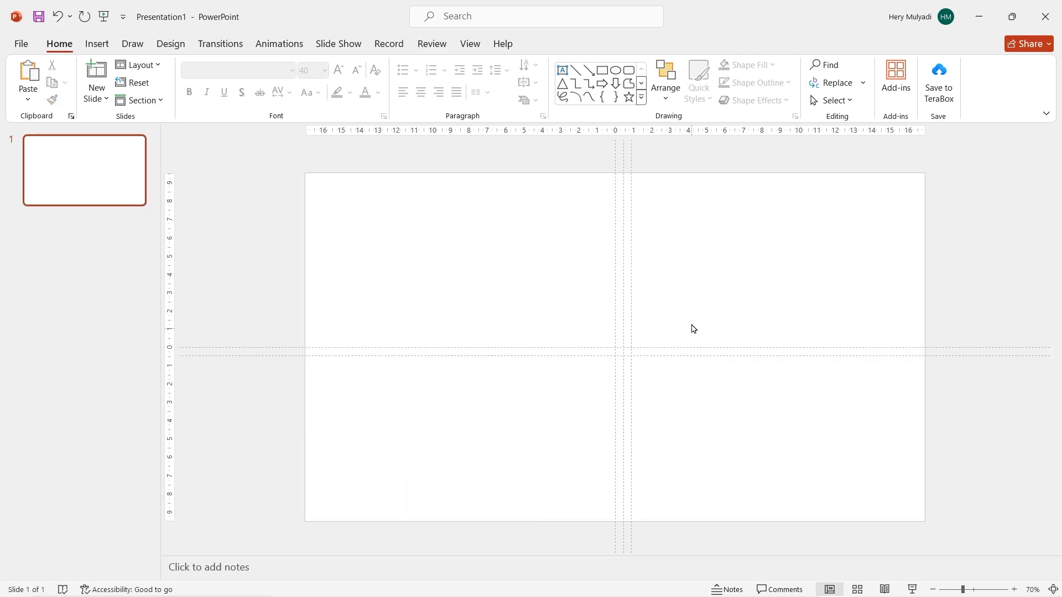
{"action": "mouse_move", "coordinate": [753, 441]}
{"action": "left_click", "coordinate": [912, 460]}
{"action": "left_click_drag", "start_coordinate": [631, 231], "coordinate": [925, 243]}
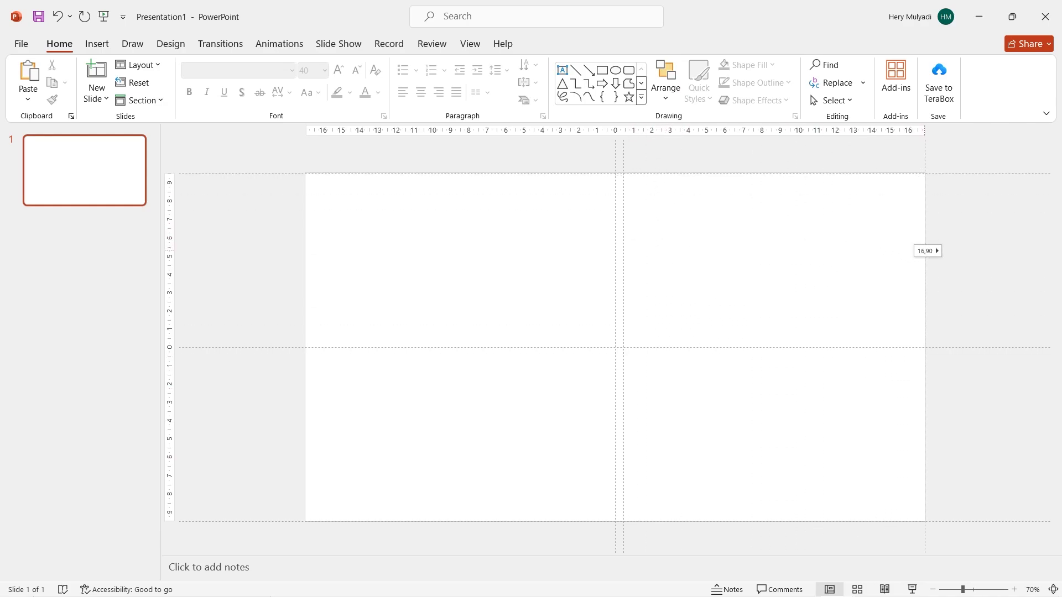
{"action": "left_click_drag", "start_coordinate": [622, 262], "coordinate": [305, 259]}
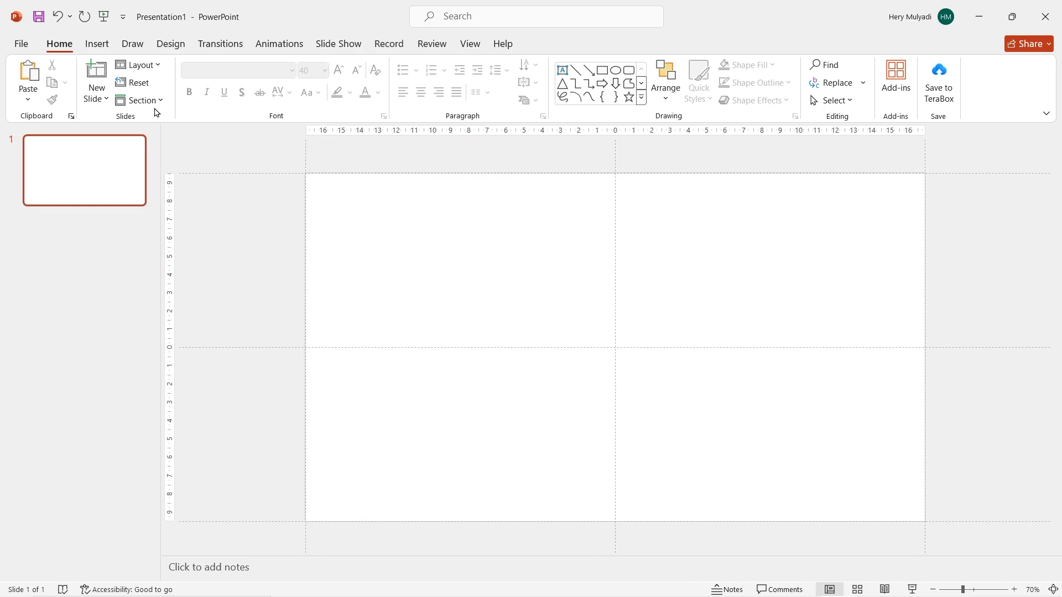
Step: Insert the waterfall image pexels-arthousestudio-4534200 (2).jpg from the Images folder onto the slide
{"action": "left_click", "coordinate": [97, 43]}
{"action": "left_click", "coordinate": [107, 77]}
{"action": "left_click", "coordinate": [142, 138]}
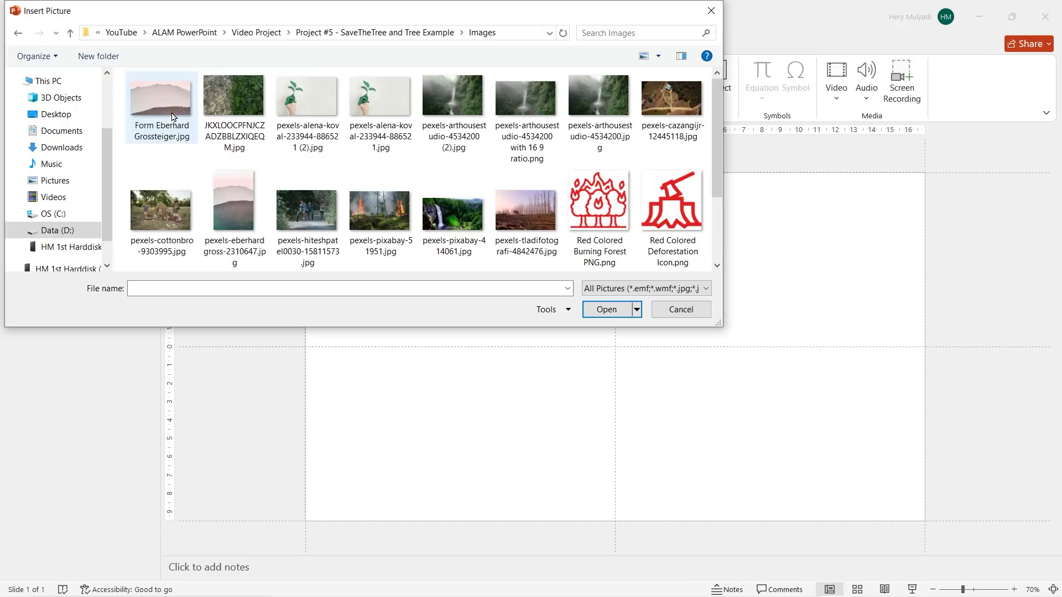
{"action": "double_click", "coordinate": [452, 105]}
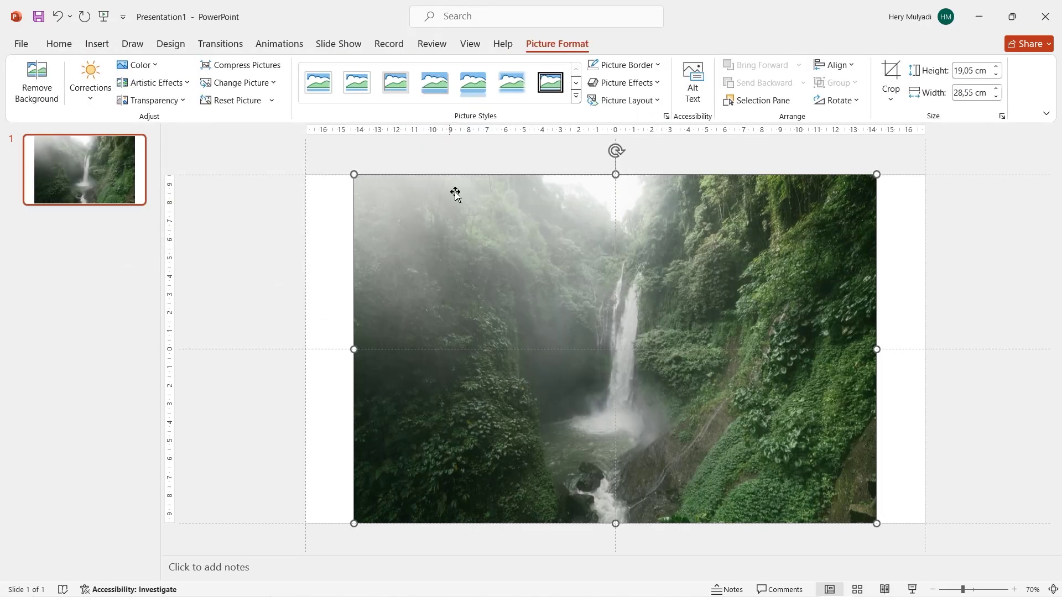
Step: Enlarge the waterfall picture to about 36.79 × 24.54 cm and centre it so it extends past all slide edges
{"action": "scroll", "coordinate": [648, 468], "scroll_direction": "down", "scroll_amount": 2}
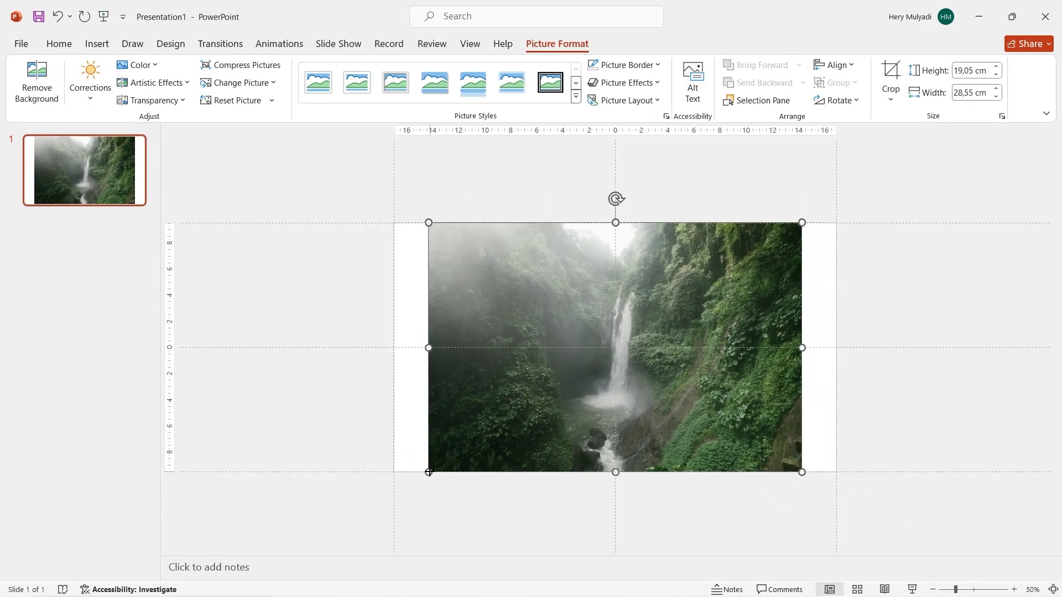
{"action": "left_click_drag", "start_coordinate": [429, 472], "coordinate": [380, 493]}
{"action": "left_click_drag", "start_coordinate": [802, 503], "coordinate": [861, 529]}
{"action": "left_click_drag", "start_coordinate": [748, 522], "coordinate": [742, 485]}
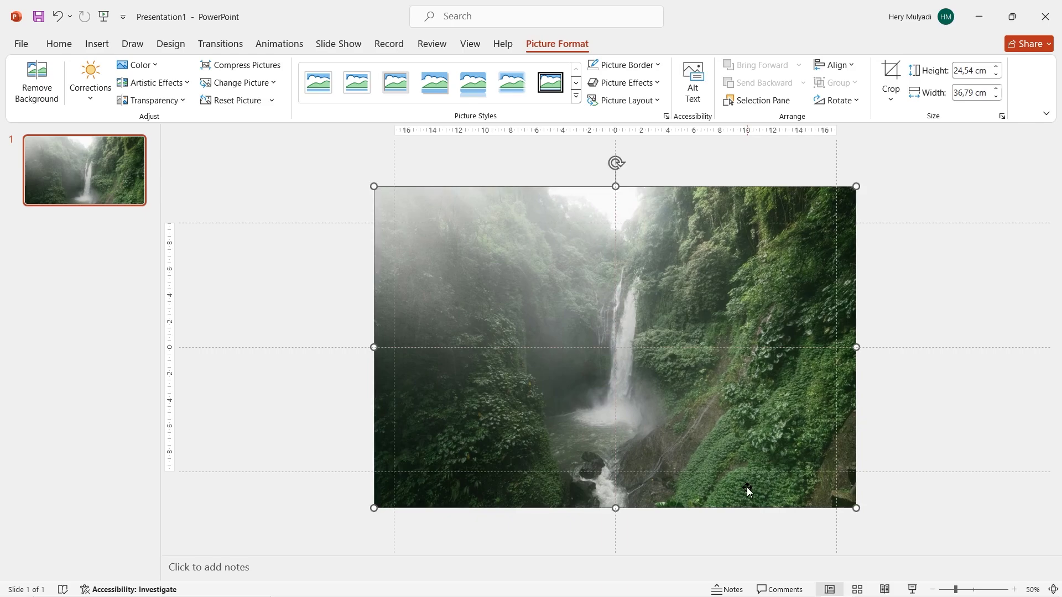
Step: Soften the waterfall picture by setting its sharpness to -30%
{"action": "right_click", "coordinate": [649, 306]}
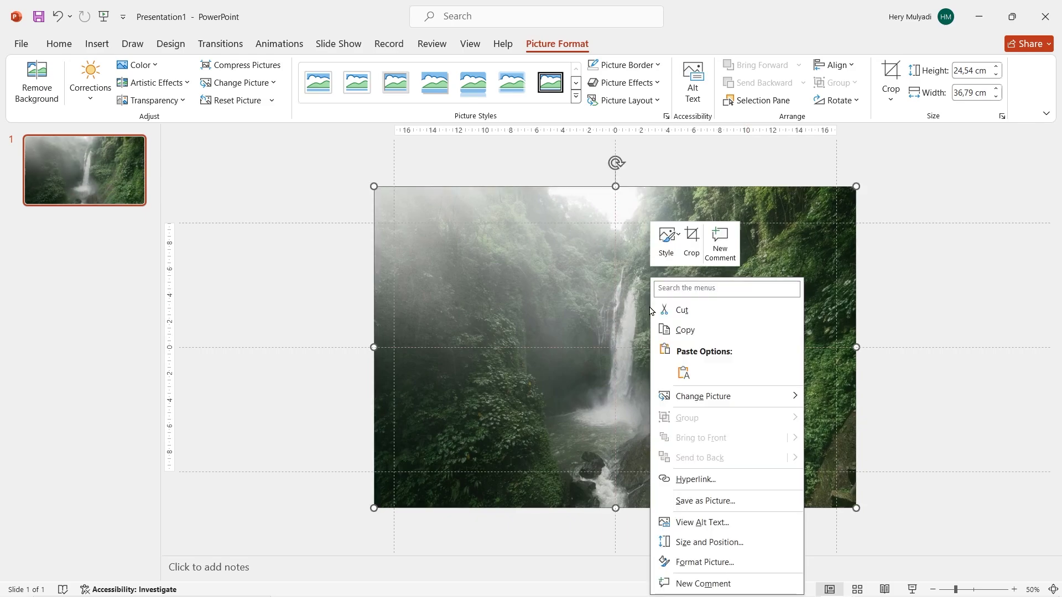
{"action": "left_click", "coordinate": [735, 563]}
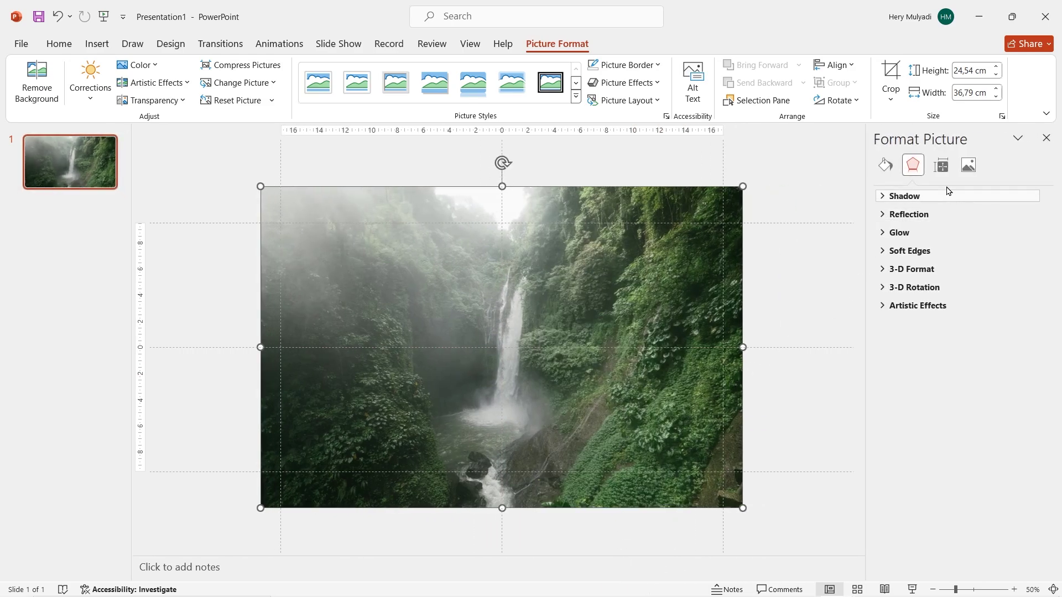
{"action": "left_click", "coordinate": [968, 165]}
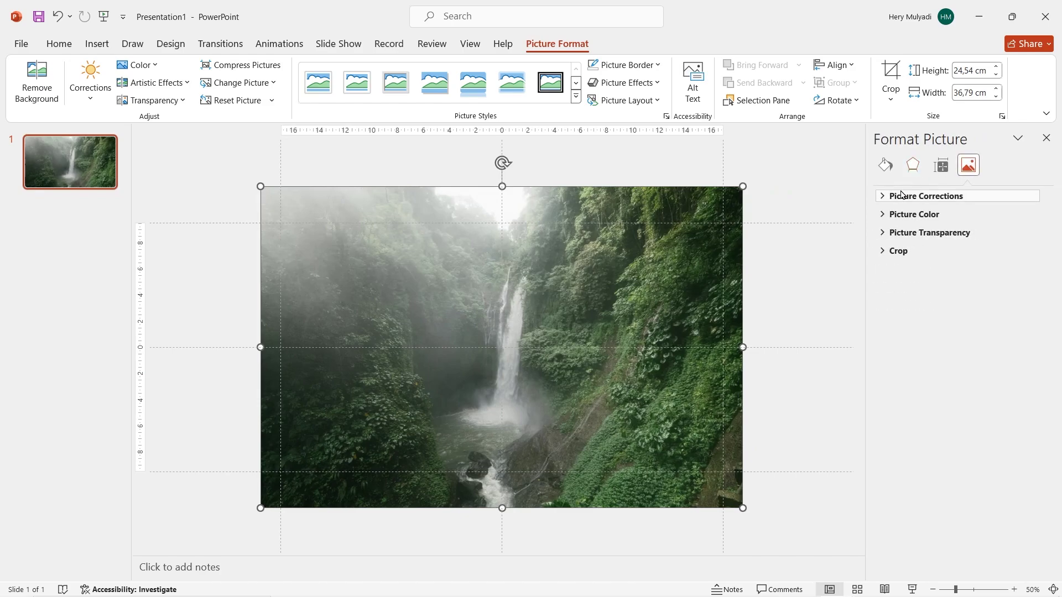
{"action": "left_click", "coordinate": [924, 196]}
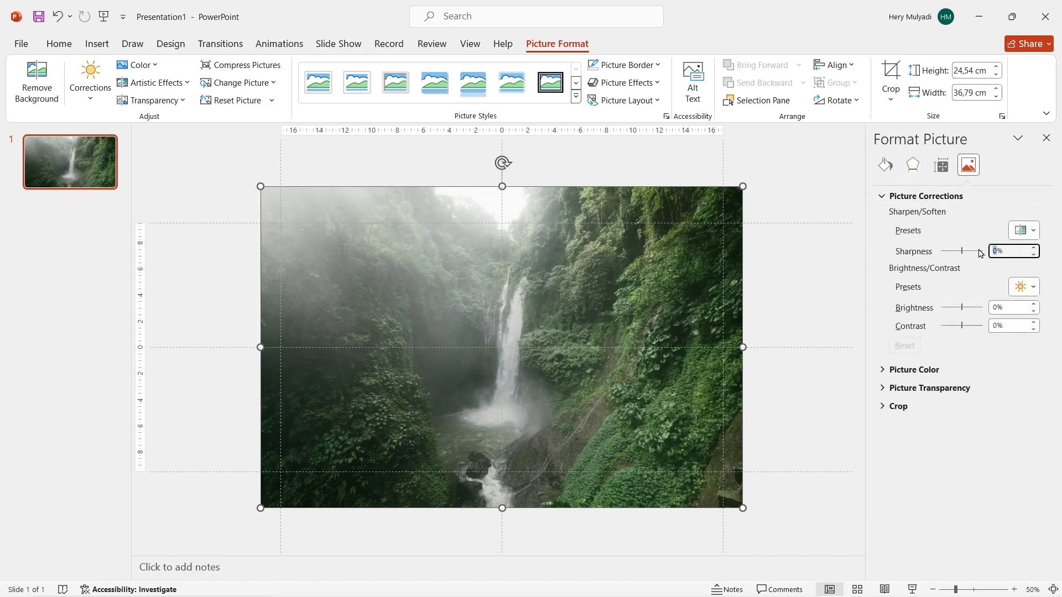
{"action": "type", "text": "-50"}
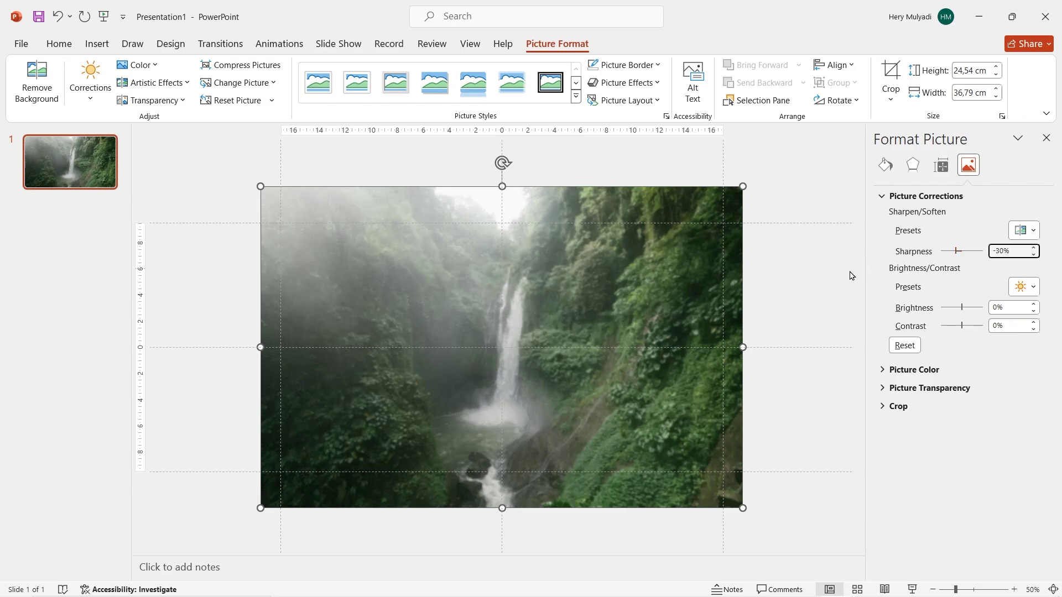
{"action": "left_click", "coordinate": [835, 281]}
Step: Crop the waterfall picture on all four sides to the guides along the slide edges
{"action": "left_click", "coordinate": [606, 264]}
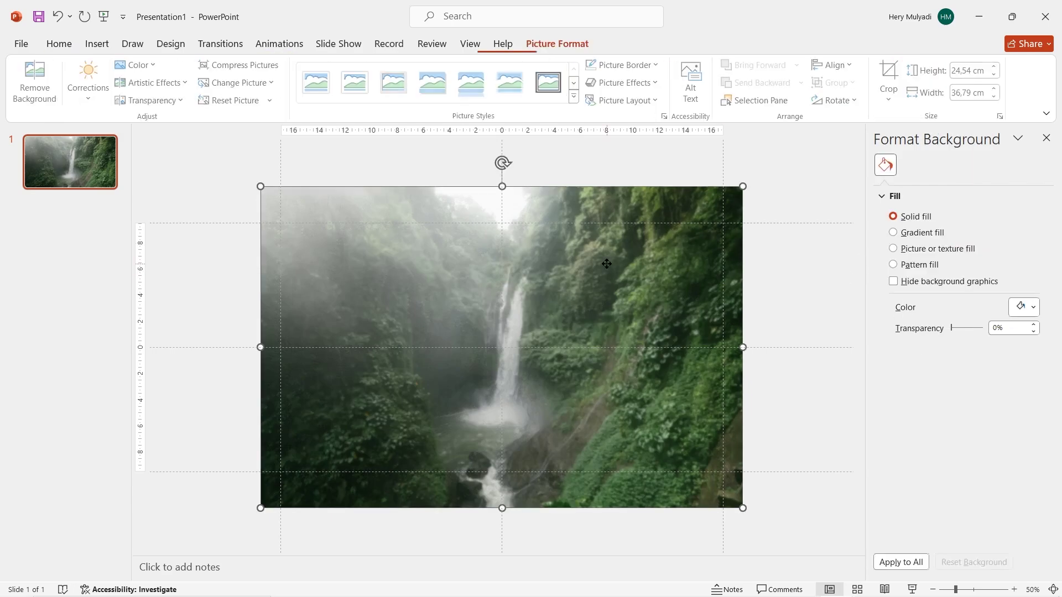
{"action": "left_click", "coordinate": [891, 72]}
{"action": "left_click_drag", "start_coordinate": [500, 185], "coordinate": [503, 224]}
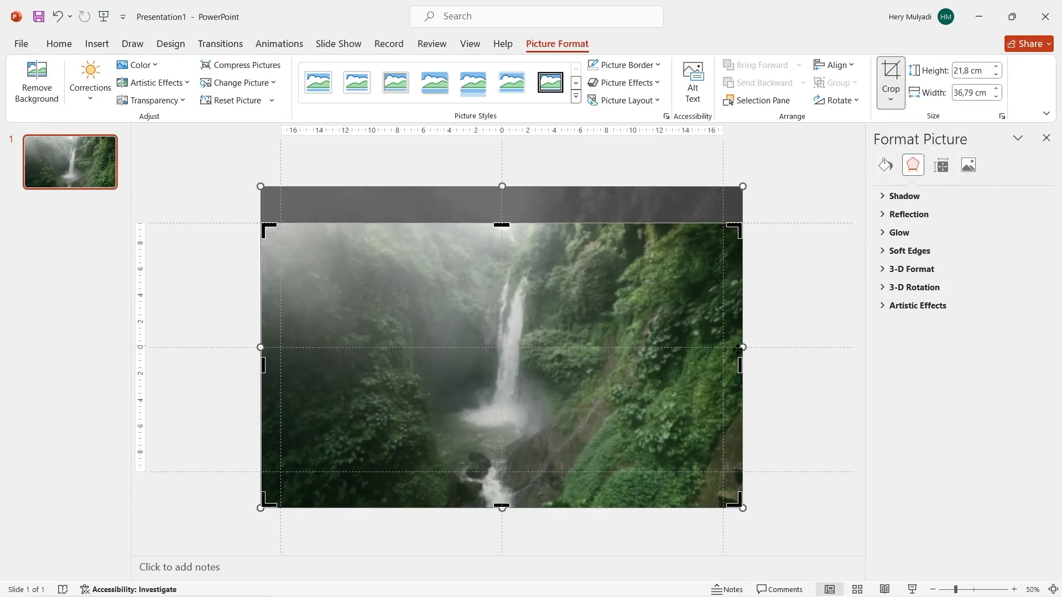
{"action": "left_click_drag", "start_coordinate": [740, 347], "coordinate": [721, 349]}
{"action": "left_click_drag", "start_coordinate": [497, 500], "coordinate": [497, 471]}
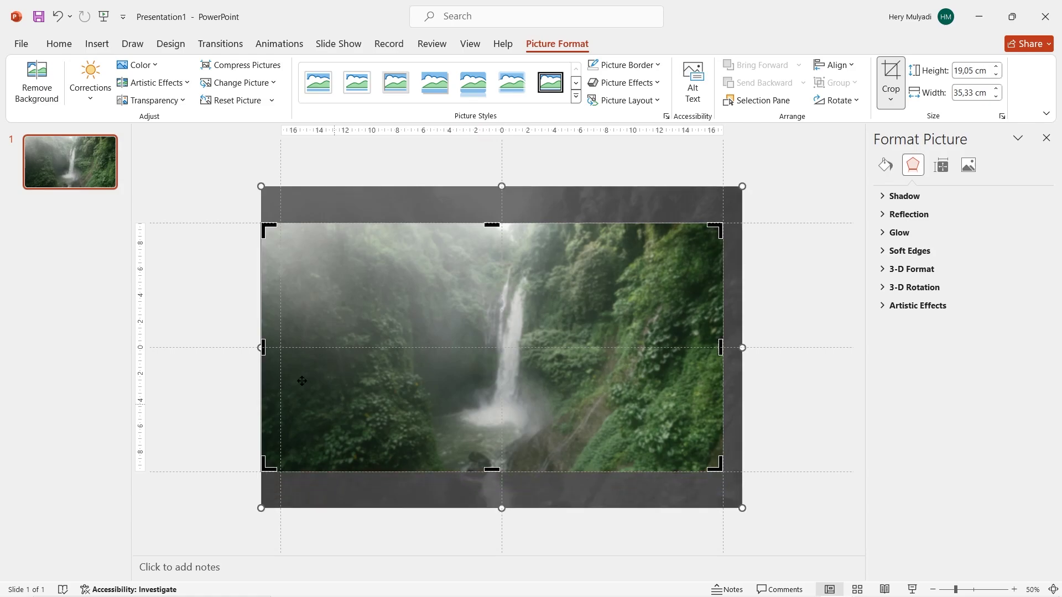
{"action": "left_click_drag", "start_coordinate": [264, 347], "coordinate": [282, 347]}
{"action": "left_click", "coordinate": [241, 312]}
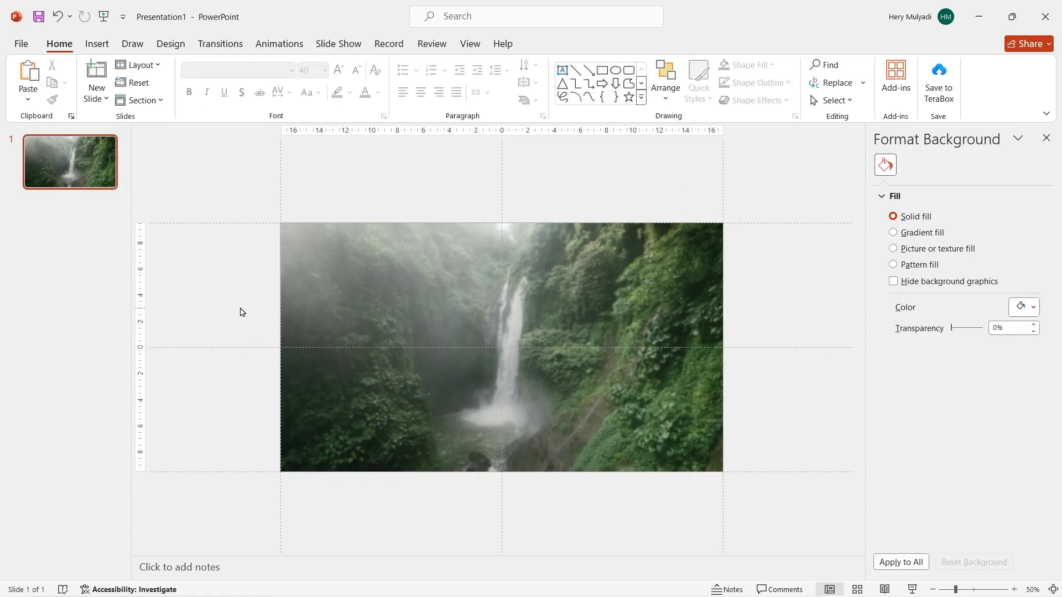
Step: Add a text box near the middle of the slide with the centred text #SaveTheTrees
{"action": "left_click", "coordinate": [82, 46]}
{"action": "left_click", "coordinate": [551, 102]}
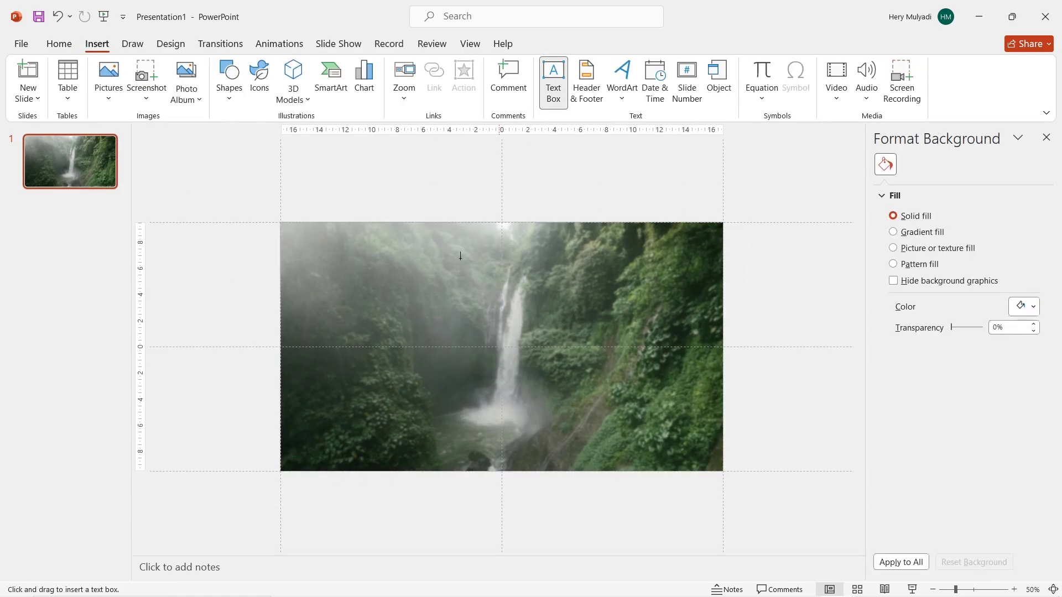
{"action": "left_click_drag", "start_coordinate": [419, 308], "coordinate": [630, 382]}
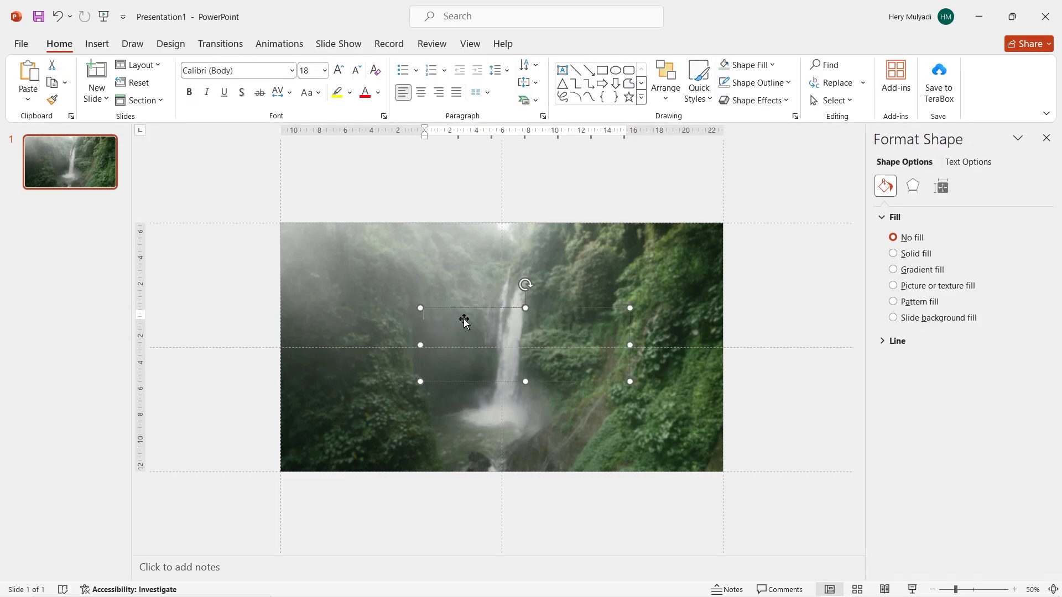
{"action": "left_click", "coordinate": [422, 93]}
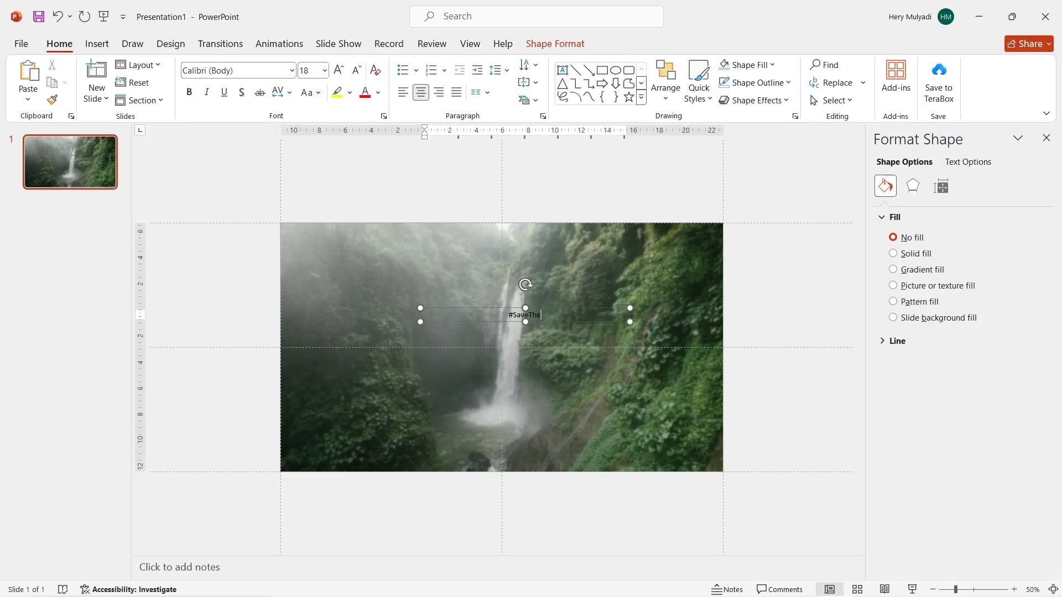
Step: Make the #SaveTheTrees text bold with a text shadow and enlarge it to 80 pt
{"action": "key", "text": "ctrl+a"}
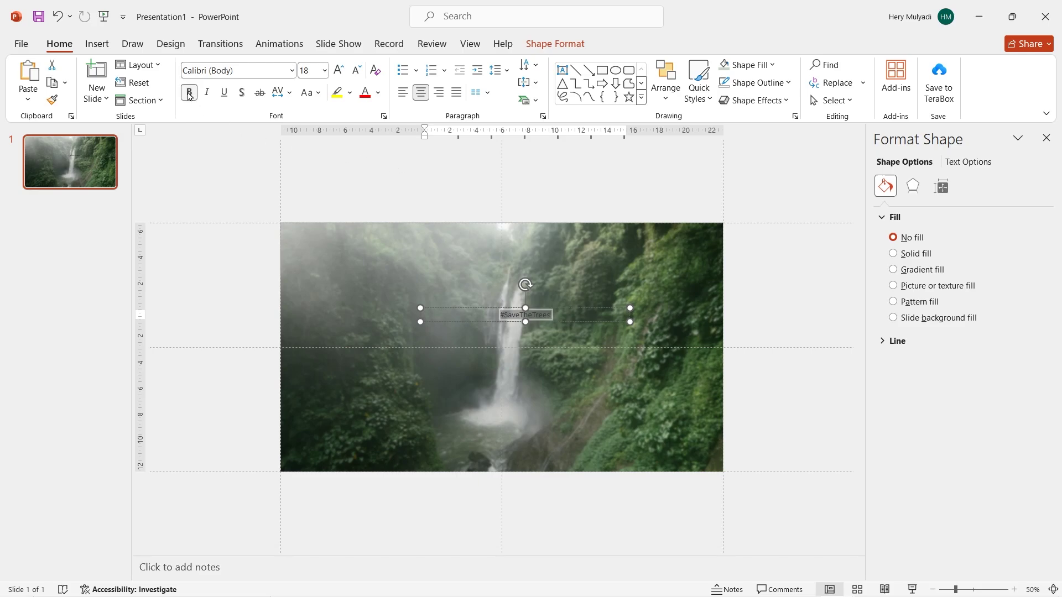
{"action": "triple_click", "coordinate": [339, 71]}
{"action": "triple_click", "coordinate": [338, 70]}
{"action": "triple_click", "coordinate": [338, 71]}
{"action": "double_click", "coordinate": [339, 71]}
{"action": "double_click", "coordinate": [338, 71]}
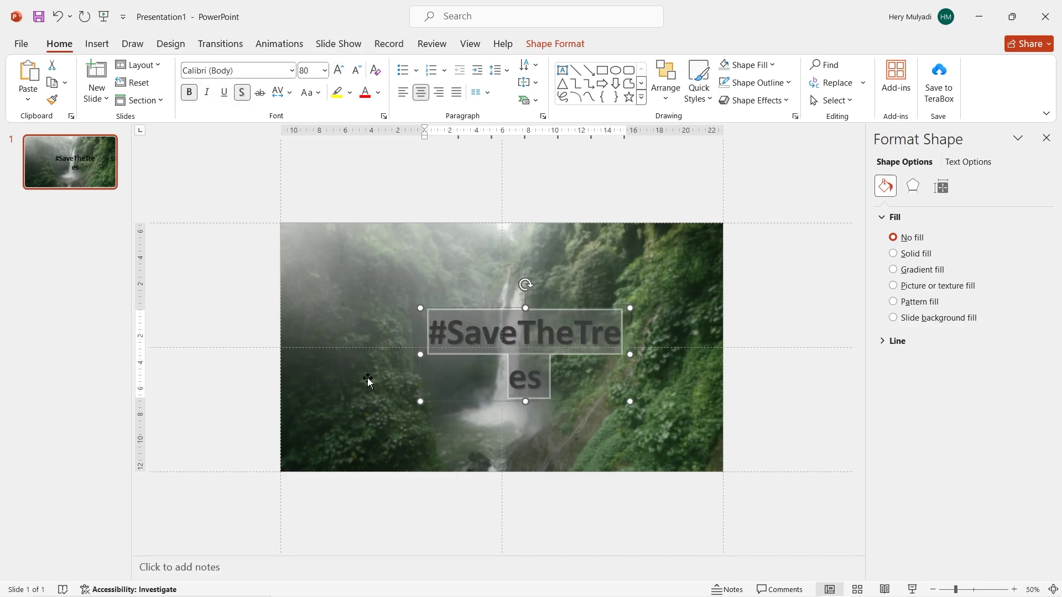
Step: Widen the title's text box to fit one line and set its font to Trebuchet MS
{"action": "left_click_drag", "start_coordinate": [419, 354], "coordinate": [387, 349]}
{"action": "left_click", "coordinate": [291, 71]}
{"action": "left_click_drag", "start_coordinate": [380, 97], "coordinate": [380, 441]}
{"action": "left_click", "coordinate": [298, 364]}
Step: Colour the whole #SaveTheTrees title with the standard light green
{"action": "triple_click", "coordinate": [519, 332]}
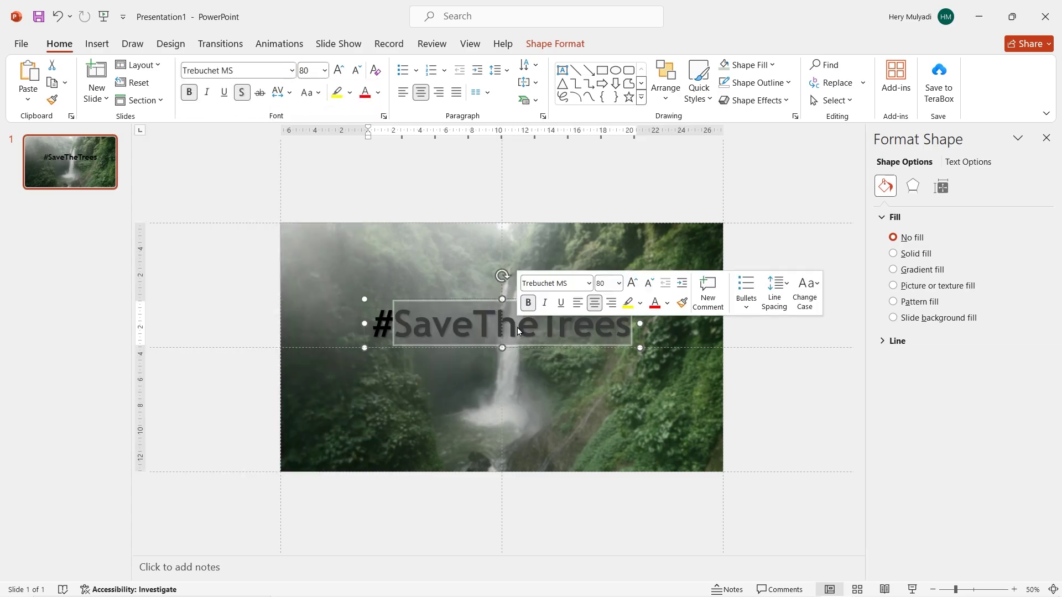
{"action": "left_click", "coordinate": [378, 93]}
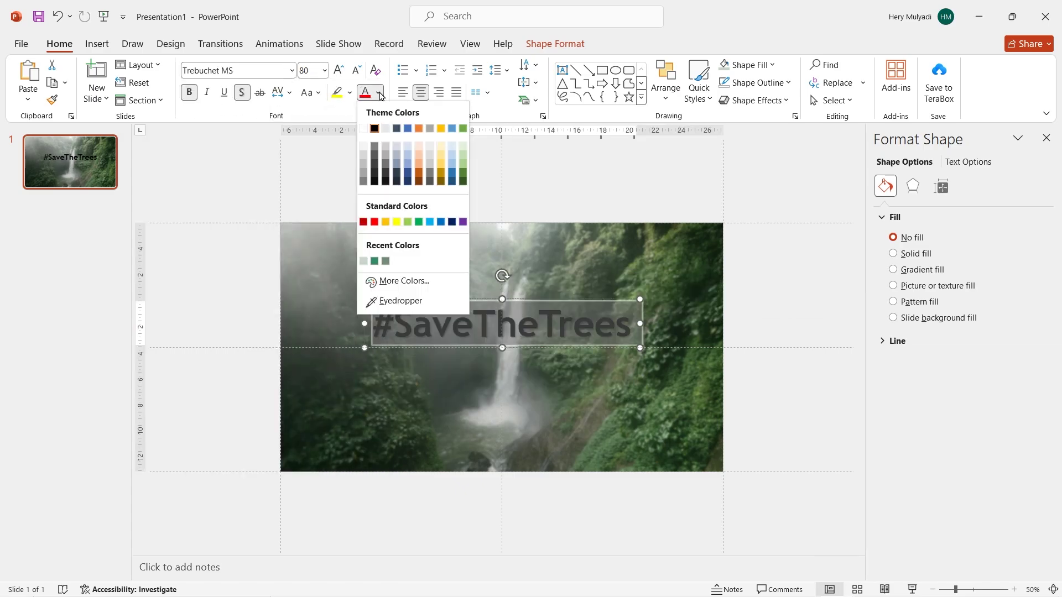
{"action": "left_click", "coordinate": [409, 222]}
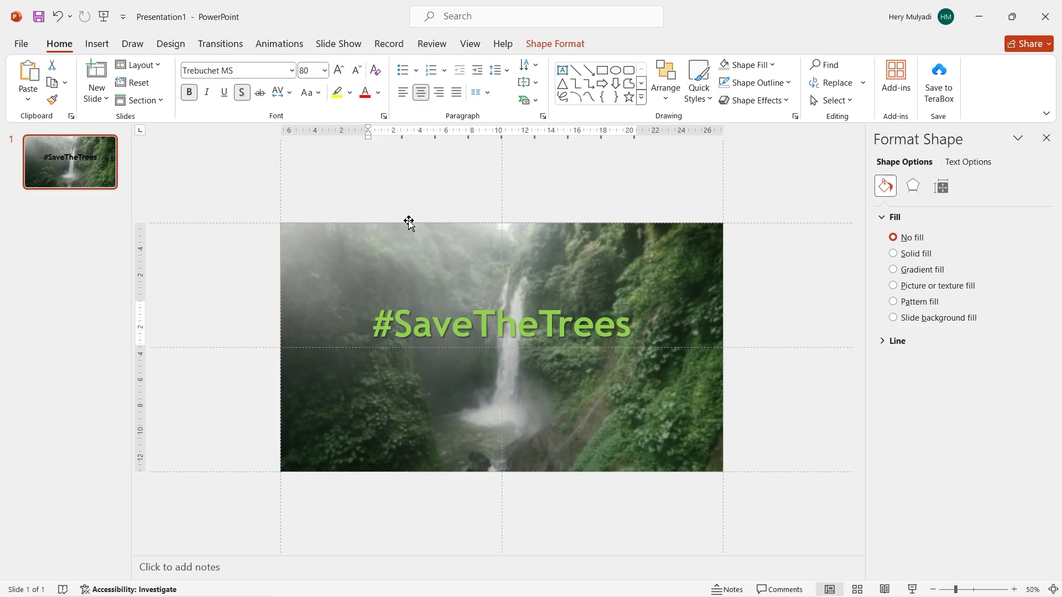
{"action": "left_click", "coordinate": [220, 292]}
Step: Add a text box just below the title reading Your Team or Company Name
{"action": "left_click", "coordinate": [97, 44]}
{"action": "left_click", "coordinate": [553, 82]}
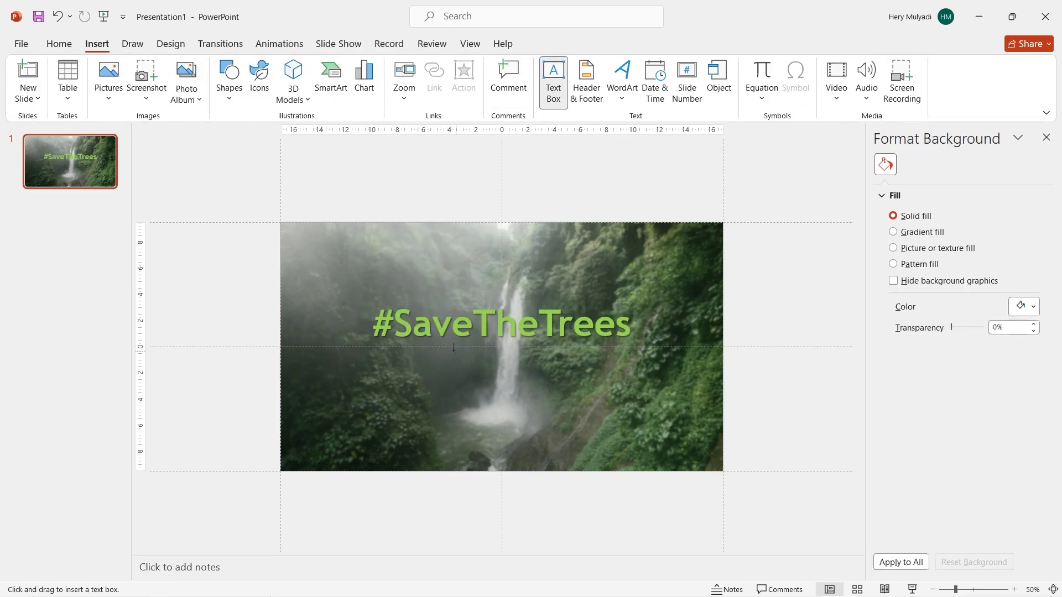
{"action": "left_click_drag", "start_coordinate": [594, 367], "coordinate": [594, 366]}
{"action": "type", "text": "Your Team or Company Name"}
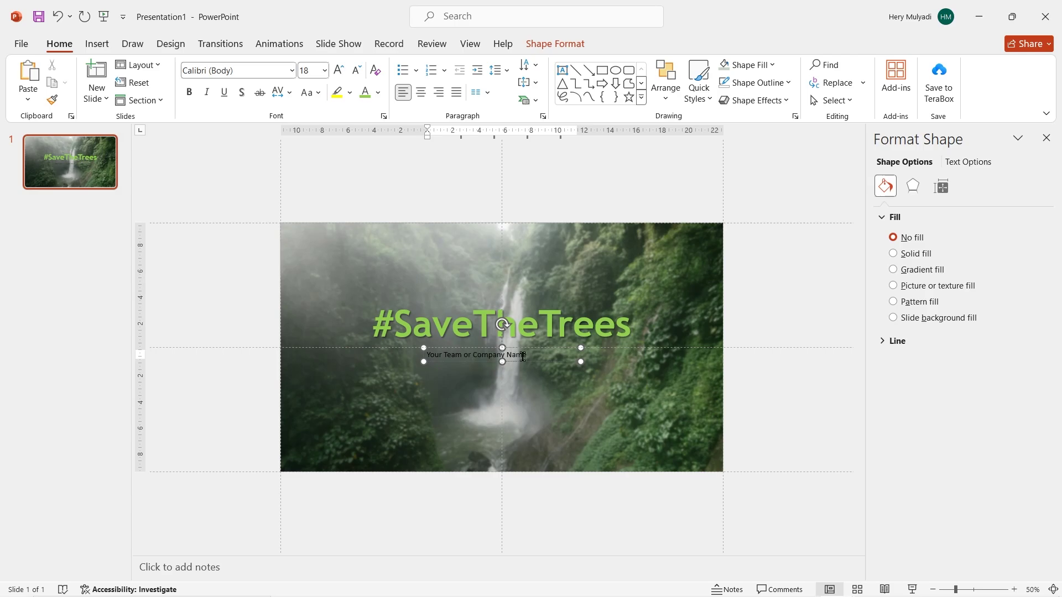
Step: Centre the subtitle text and set its font to AvantGarde
{"action": "triple_click", "coordinate": [522, 356]}
{"action": "left_click", "coordinate": [421, 92]}
{"action": "left_click", "coordinate": [291, 70]}
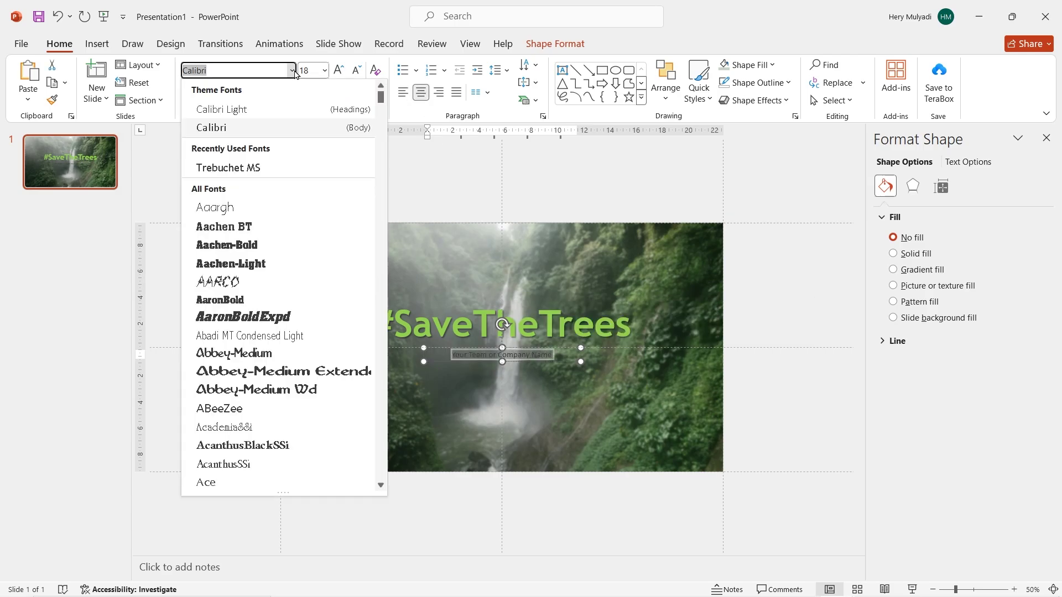
{"action": "type", "text": "AvantGarde"}
{"action": "key", "text": "Return"}
Step: Colour the subtitle white and increase its size to 24 pt
{"action": "left_click", "coordinate": [377, 93]}
{"action": "left_click", "coordinate": [365, 129]}
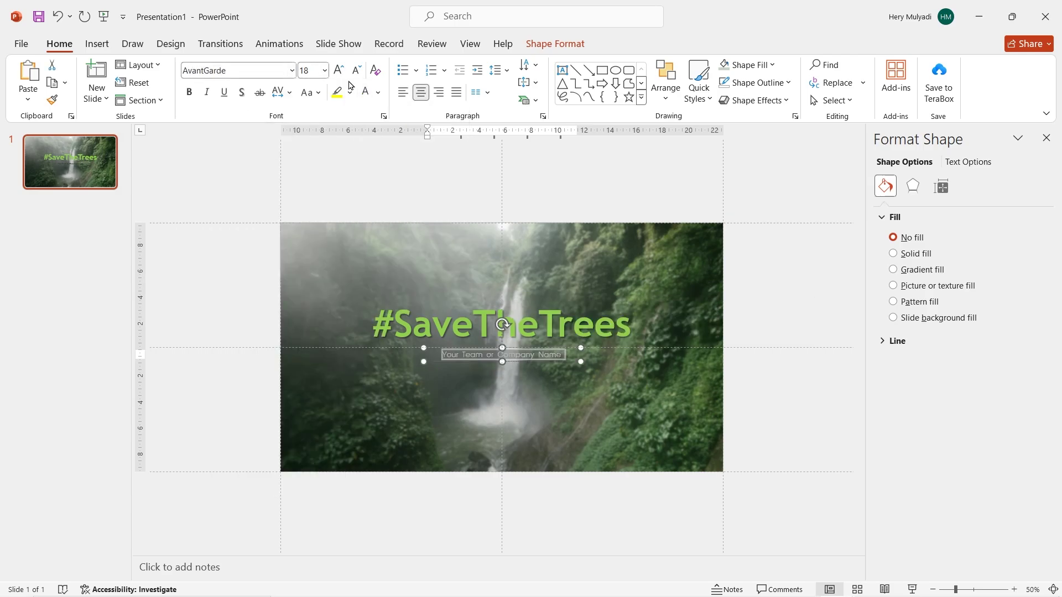
{"action": "double_click", "coordinate": [339, 70]}
{"action": "left_click", "coordinate": [274, 373]}
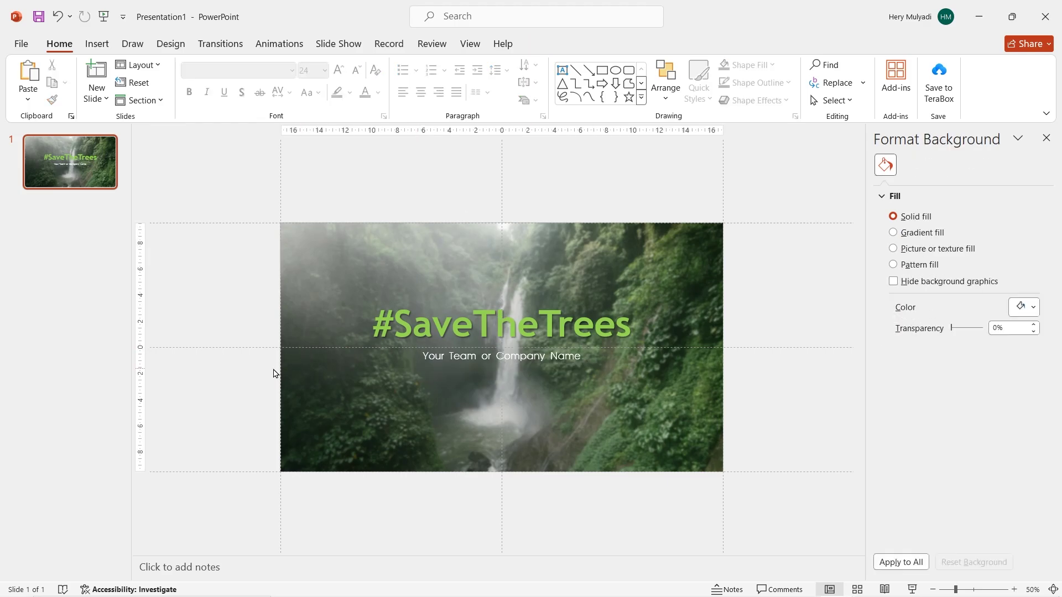
Step: Add a text box in the slide's upper-left corner containing ALAMPowerPoint
{"action": "left_click", "coordinate": [97, 44]}
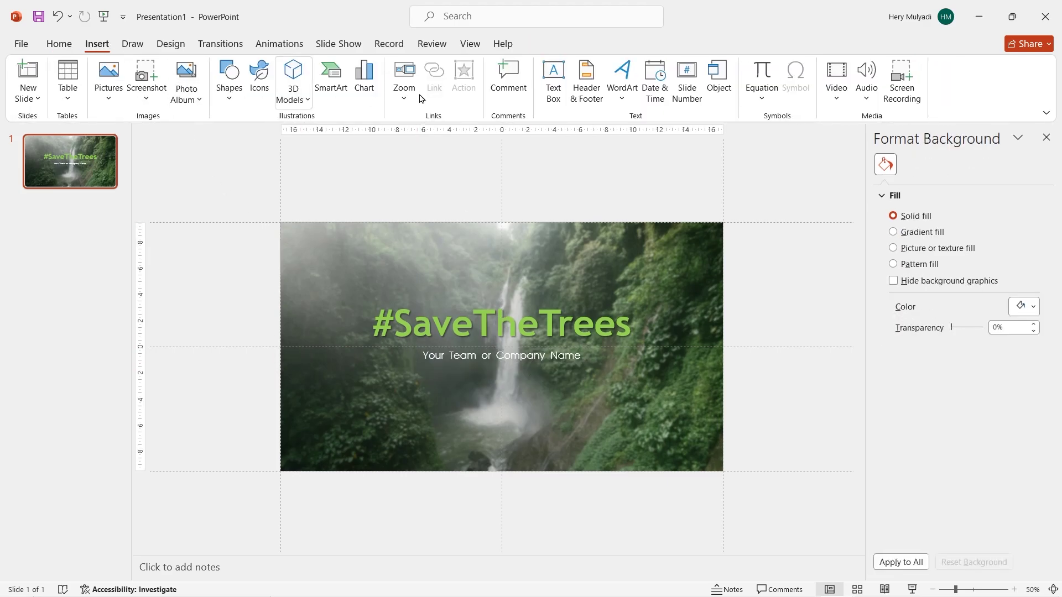
{"action": "left_click", "coordinate": [553, 89]}
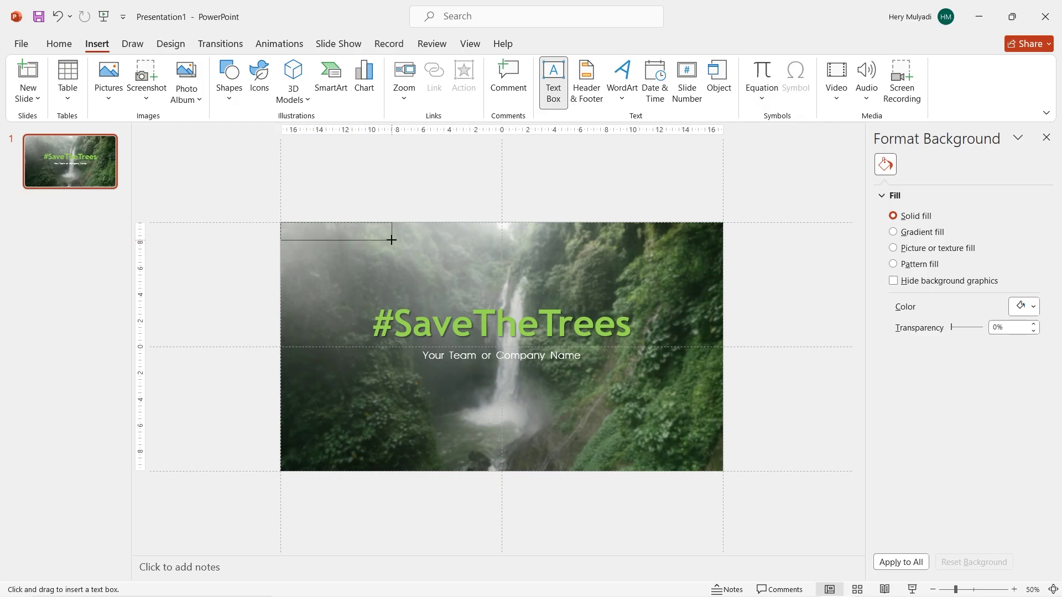
{"action": "left_click_drag", "start_coordinate": [391, 239], "coordinate": [391, 238]}
{"action": "type", "text": "ALAMPowerPoint"}
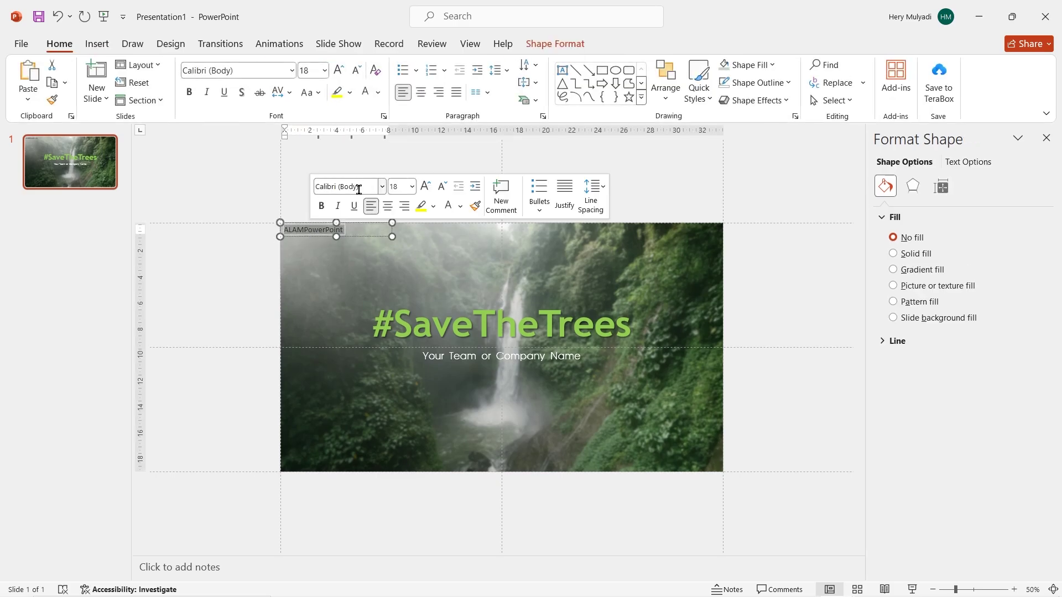
{"action": "left_click", "coordinate": [244, 266]}
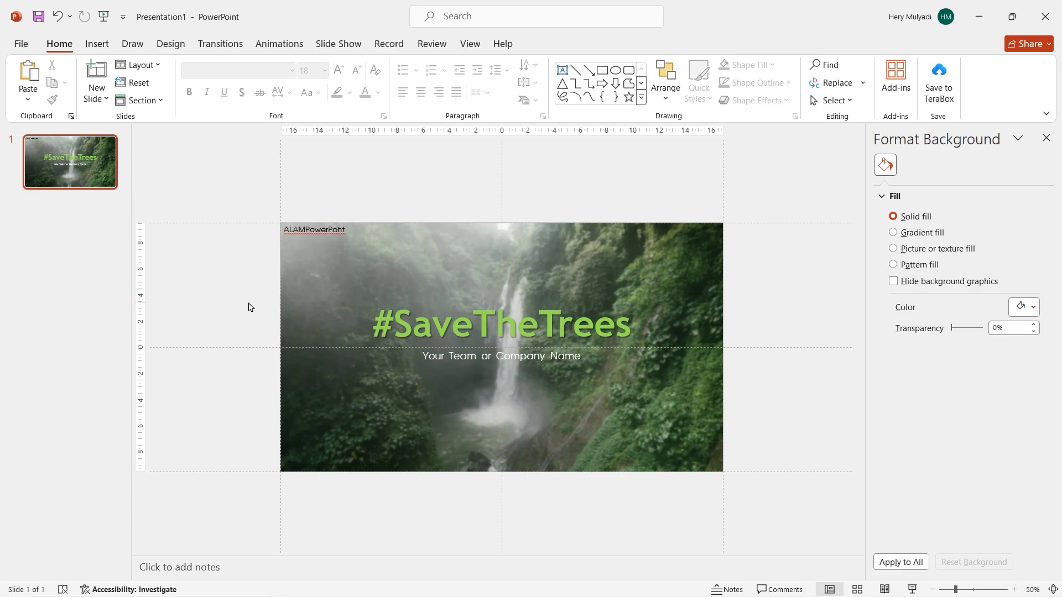
Step: Add a second slide and set its background to the misty mountain picture from file
{"action": "right_click", "coordinate": [102, 199]}
{"action": "left_click", "coordinate": [130, 251]}
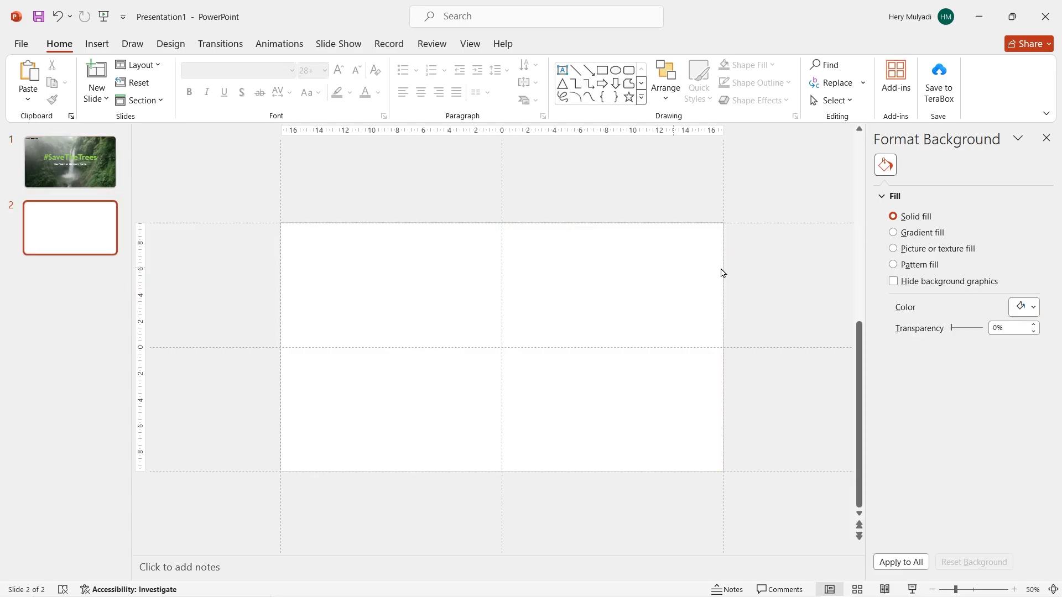
{"action": "left_click", "coordinate": [905, 248]}
{"action": "left_click", "coordinate": [913, 321]}
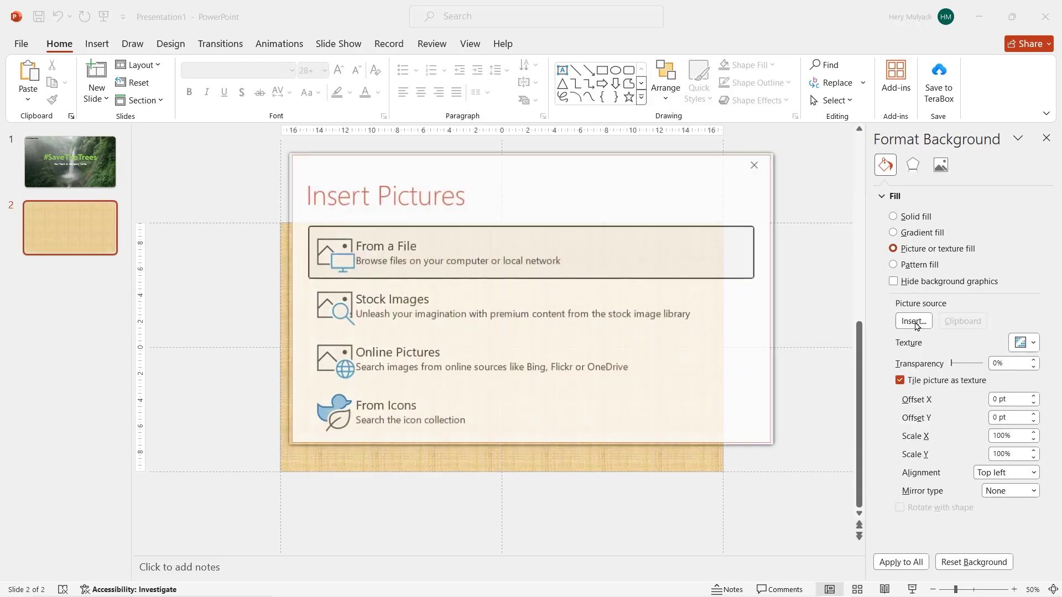
{"action": "left_click", "coordinate": [527, 245]}
{"action": "double_click", "coordinate": [154, 109]}
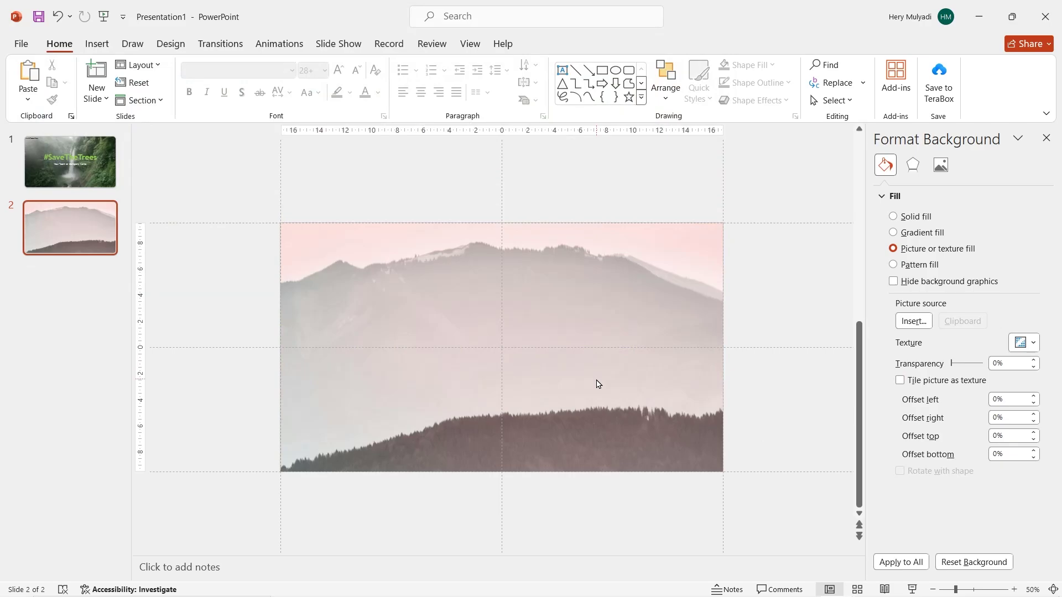
Step: Insert the leafy branch PNG from this device, then resize, rotate and place it over the slide's upper-left corner
{"action": "left_click", "coordinate": [97, 44]}
{"action": "left_click", "coordinate": [108, 77]}
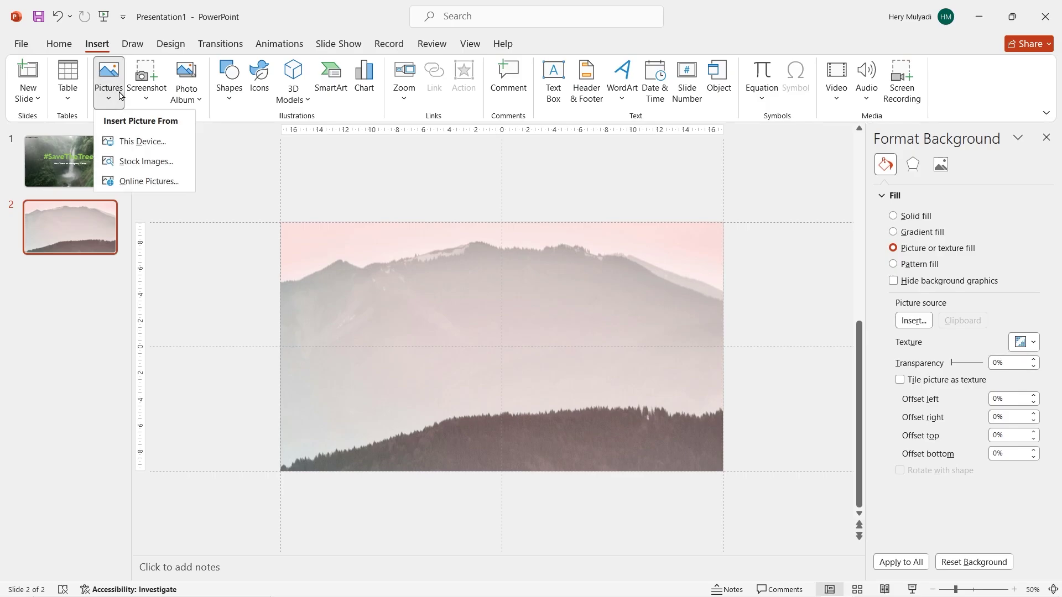
{"action": "left_click", "coordinate": [135, 144]}
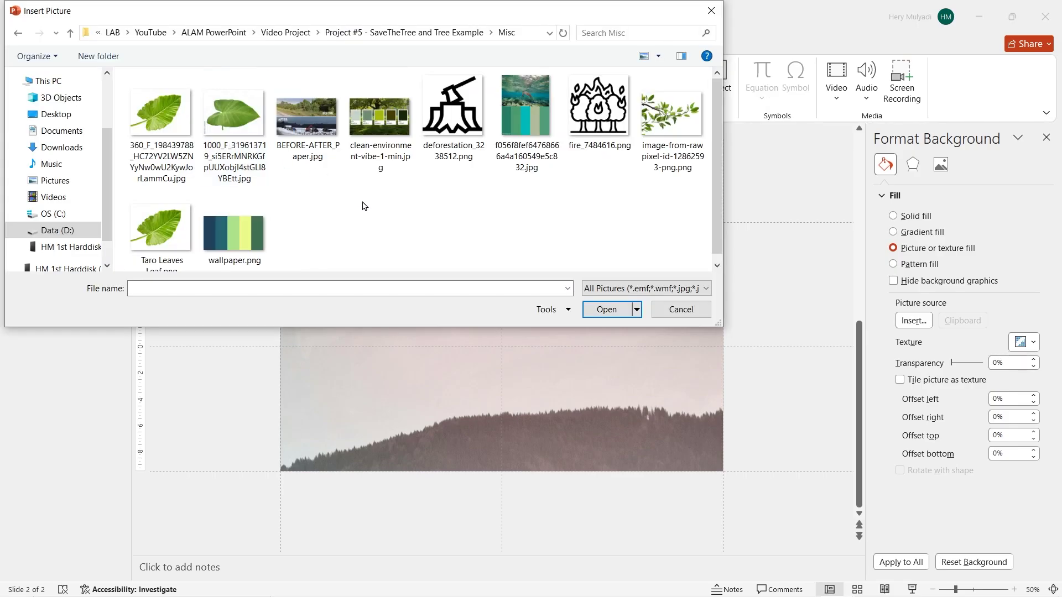
{"action": "double_click", "coordinate": [668, 135]}
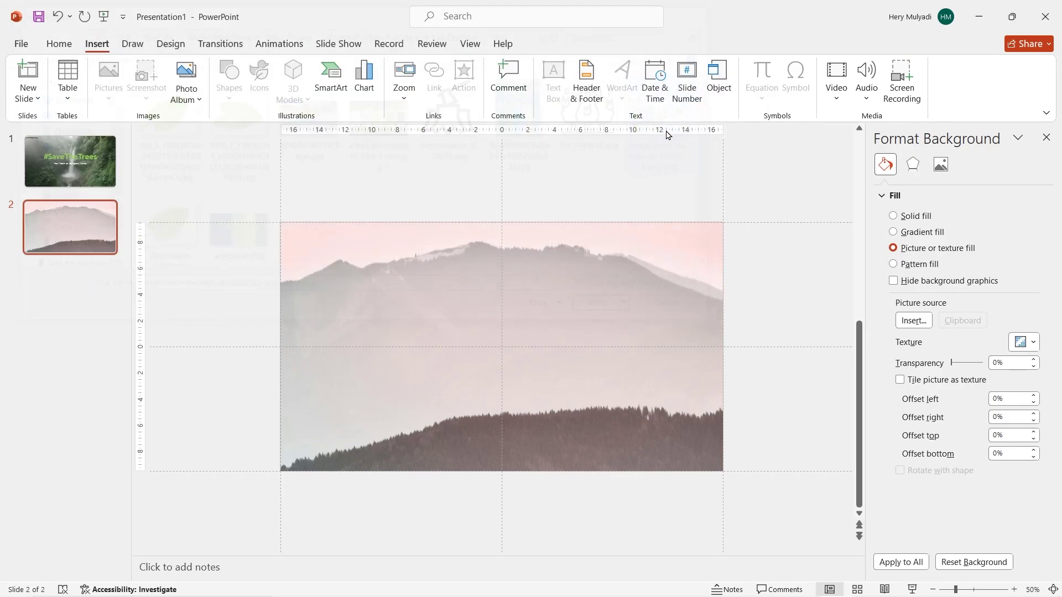
{"action": "left_click_drag", "start_coordinate": [459, 327], "coordinate": [245, 194]}
{"action": "left_click_drag", "start_coordinate": [287, 150], "coordinate": [330, 168]}
{"action": "left_click_drag", "start_coordinate": [308, 271], "coordinate": [266, 259]}
{"action": "left_click_drag", "start_coordinate": [298, 166], "coordinate": [312, 176]}
Step: Duplicate the branch, flip the copy horizontally and place it over the slide's upper-right corner
{"action": "left_click_drag", "start_coordinate": [262, 244], "coordinate": [663, 235]}
{"action": "key", "text": "ctrl+d"}
{"action": "left_click", "coordinate": [838, 105]}
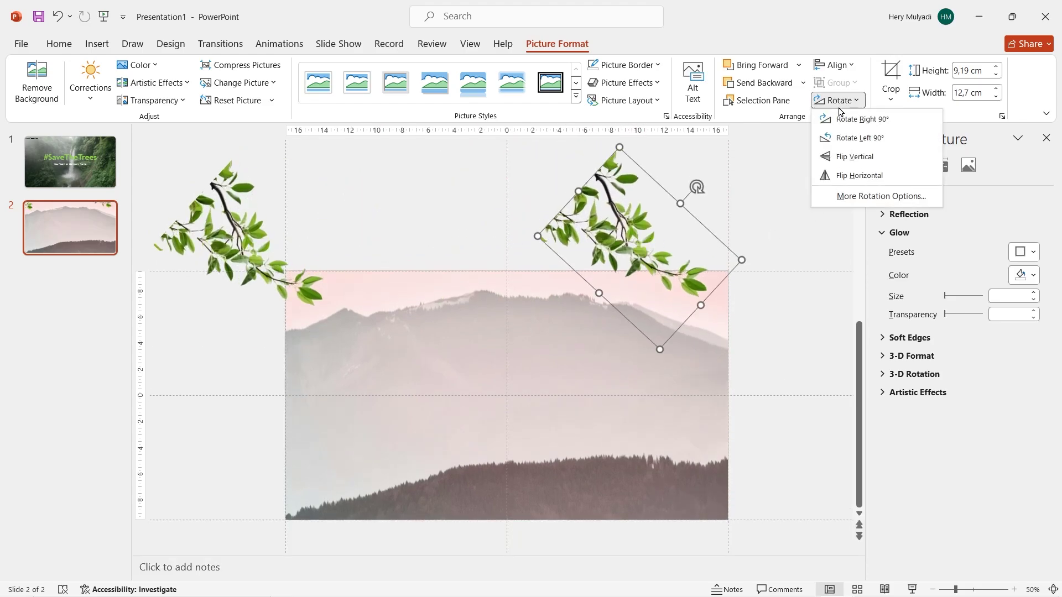
{"action": "left_click", "coordinate": [848, 175]}
{"action": "left_click_drag", "start_coordinate": [683, 227], "coordinate": [794, 225]}
Step: Duplicate the upper-left branch, flip the copy vertically and place it over the slide's lower-left corner
{"action": "left_click", "coordinate": [237, 260]}
{"action": "key", "text": "ctrl+d"}
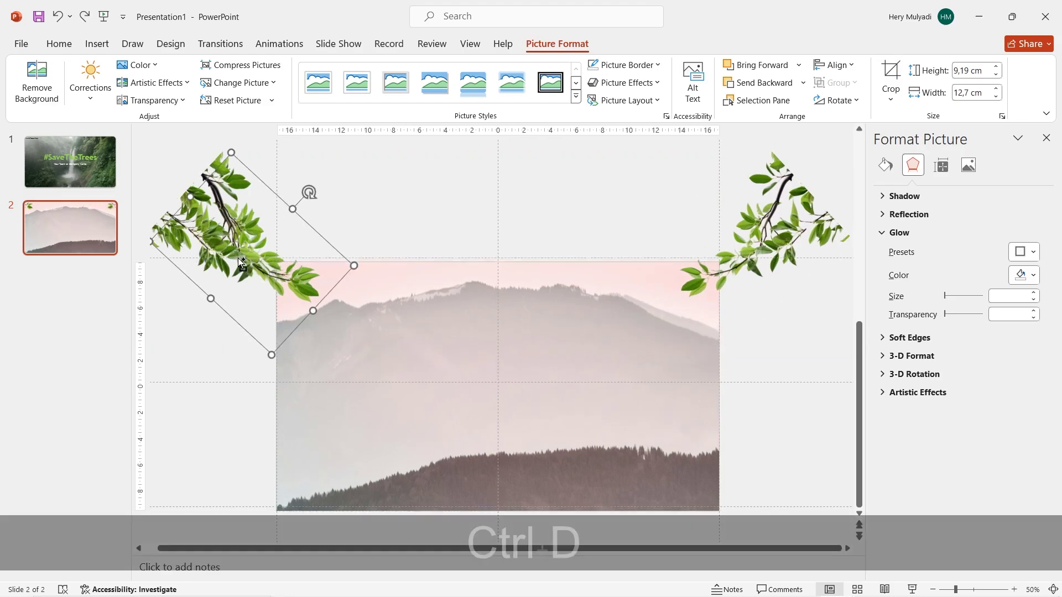
{"action": "left_click_drag", "start_coordinate": [245, 259], "coordinate": [685, 398]}
{"action": "left_click", "coordinate": [837, 100]}
{"action": "left_click", "coordinate": [847, 157]}
Step: Duplicate the lower-left branch, flip the copy horizontally and align it over the slide's lower-right corner
{"action": "key", "text": "ctrl+d"}
{"action": "left_click", "coordinate": [836, 100]}
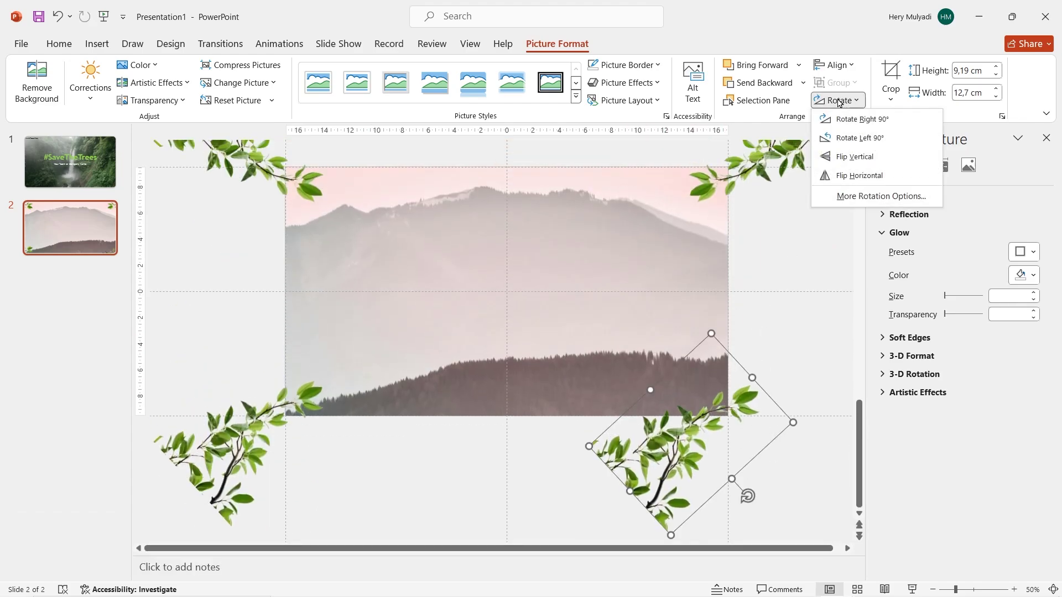
{"action": "left_click", "coordinate": [848, 175]}
{"action": "left_click_drag", "start_coordinate": [697, 453], "coordinate": [764, 460]}
{"action": "left_click_drag", "start_coordinate": [259, 419], "coordinate": [259, 424]}
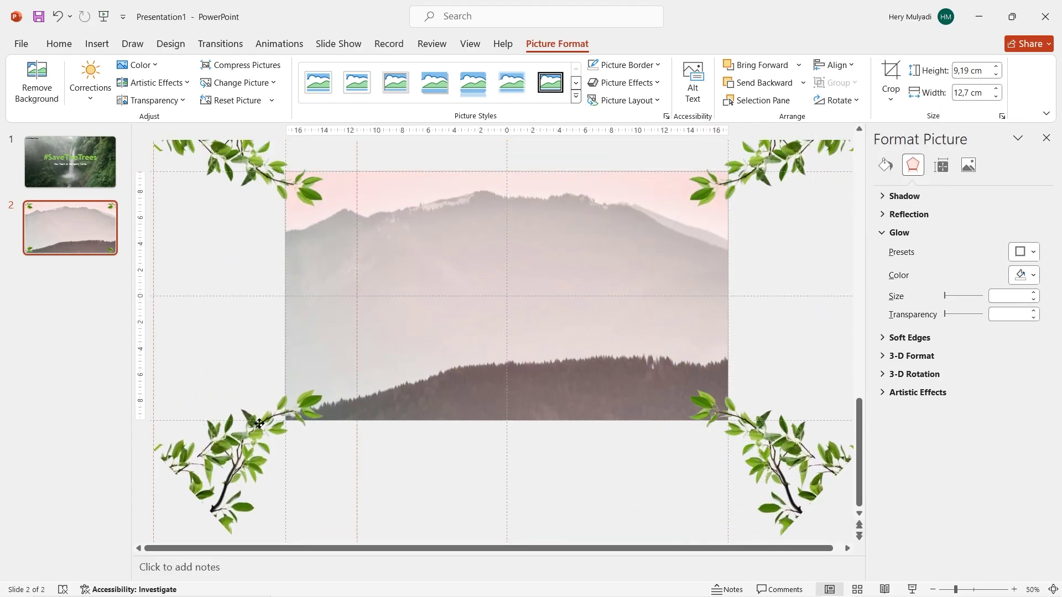
{"action": "left_click", "coordinate": [201, 315]}
{"action": "left_click_drag", "start_coordinate": [859, 415], "coordinate": [860, 369]}
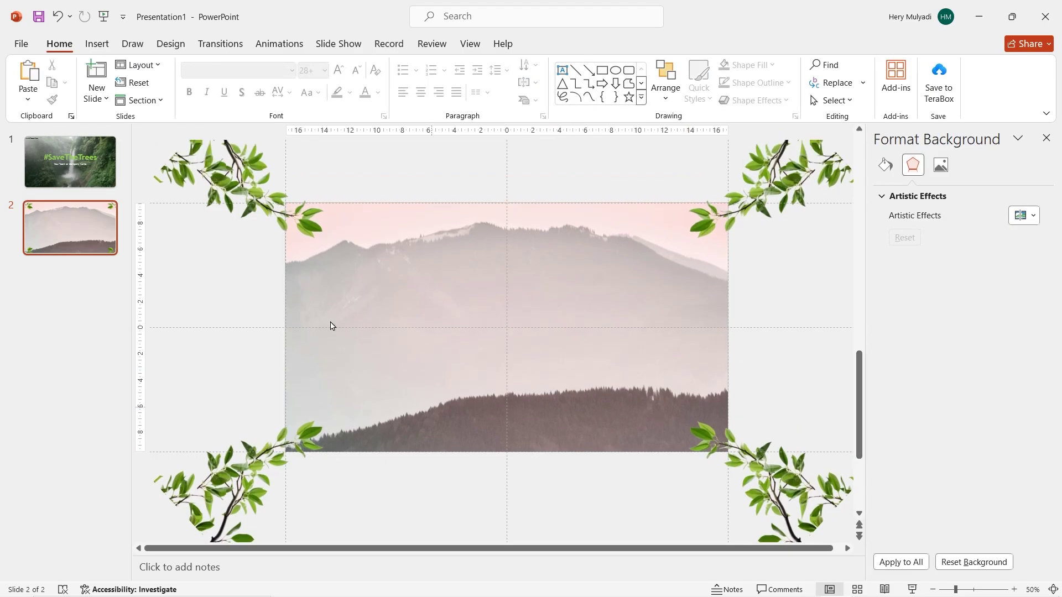
Step: Draw a thin rounded rectangle bar about 5.63 cm wide and 0.55 cm high, centred near the slide's upper edge
{"action": "left_click", "coordinate": [106, 40]}
{"action": "left_click", "coordinate": [223, 95]}
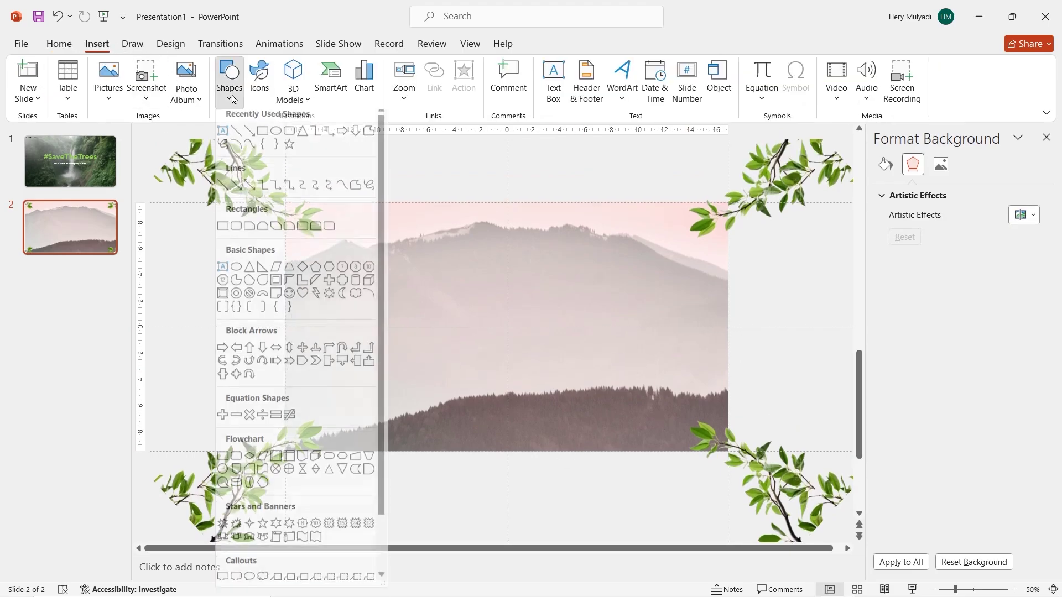
{"action": "left_click", "coordinate": [289, 139]}
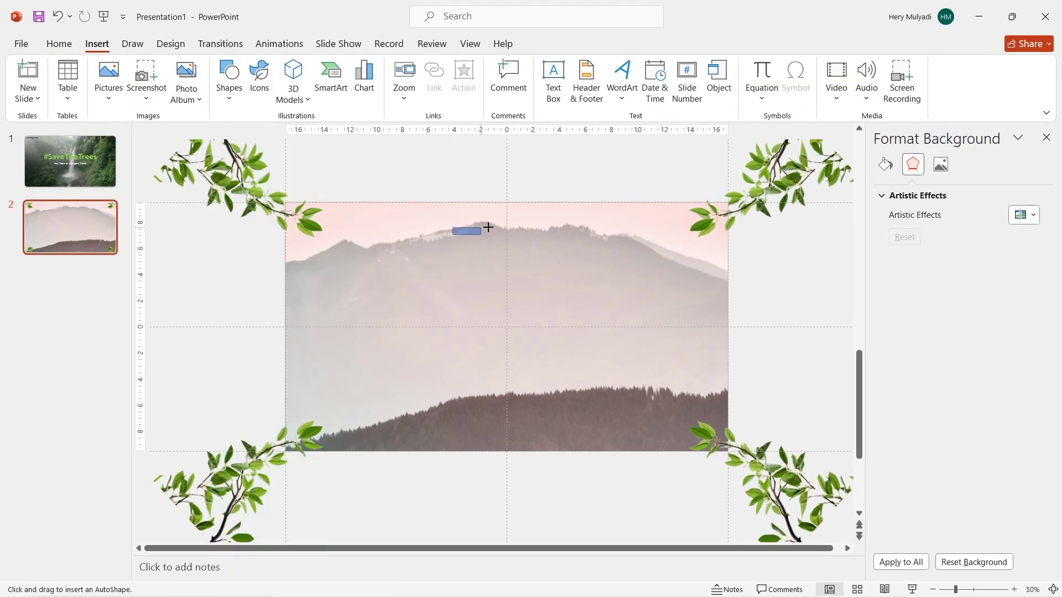
{"action": "left_click_drag", "start_coordinate": [528, 227], "coordinate": [523, 222]}
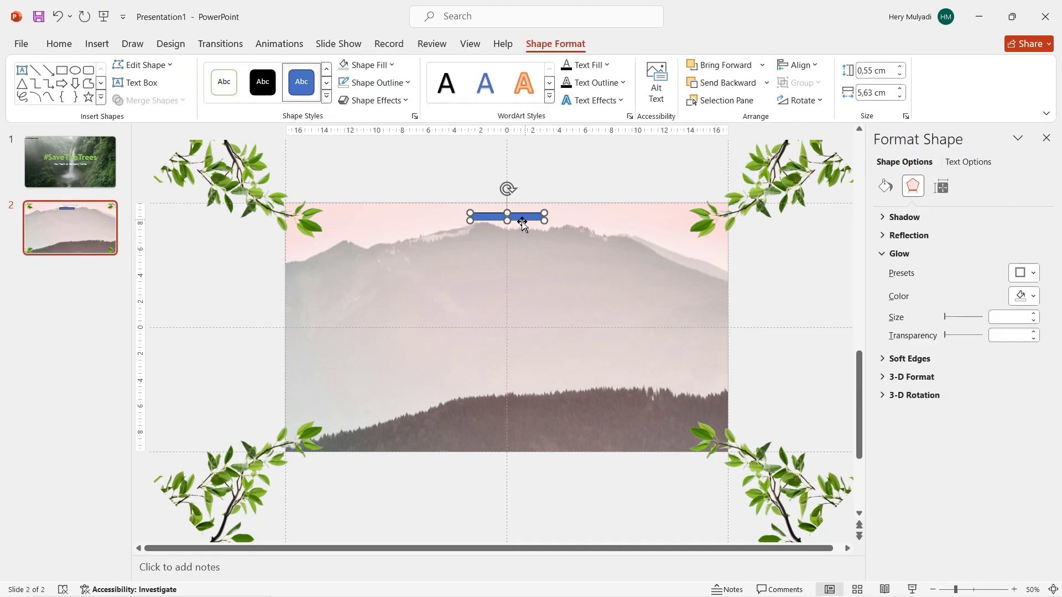
Step: Fully round the ends of the bar and fill it green without an outline
{"action": "left_click", "coordinate": [1016, 590]}
{"action": "left_click", "coordinate": [1016, 589]}
{"action": "left_click", "coordinate": [1015, 589]}
{"action": "left_click", "coordinate": [1016, 590]}
{"action": "left_click", "coordinate": [1016, 590]}
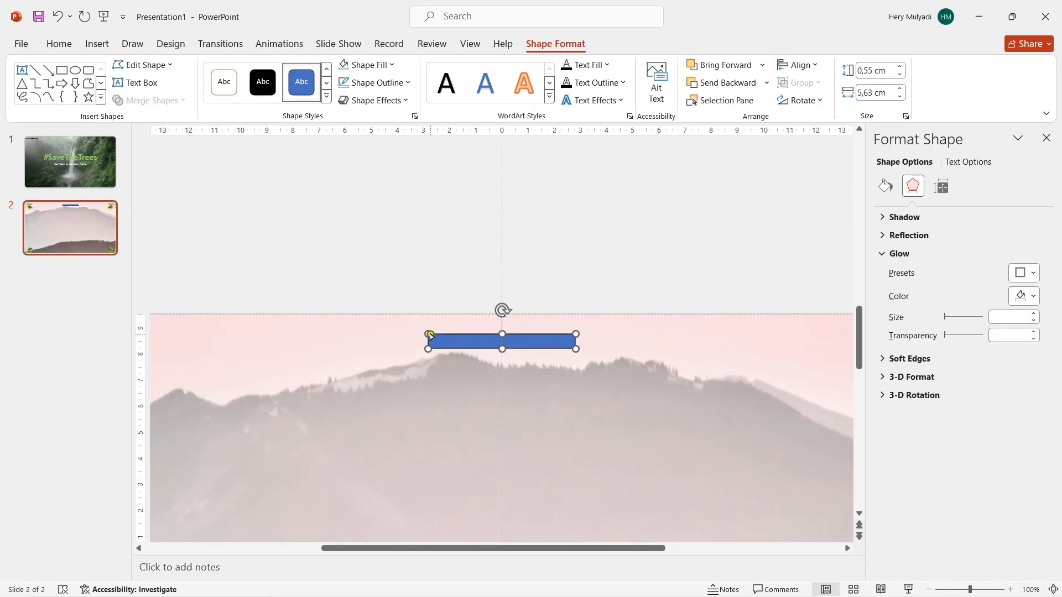
{"action": "left_click_drag", "start_coordinate": [430, 334], "coordinate": [483, 343]}
{"action": "key", "text": "ctrl+z"}
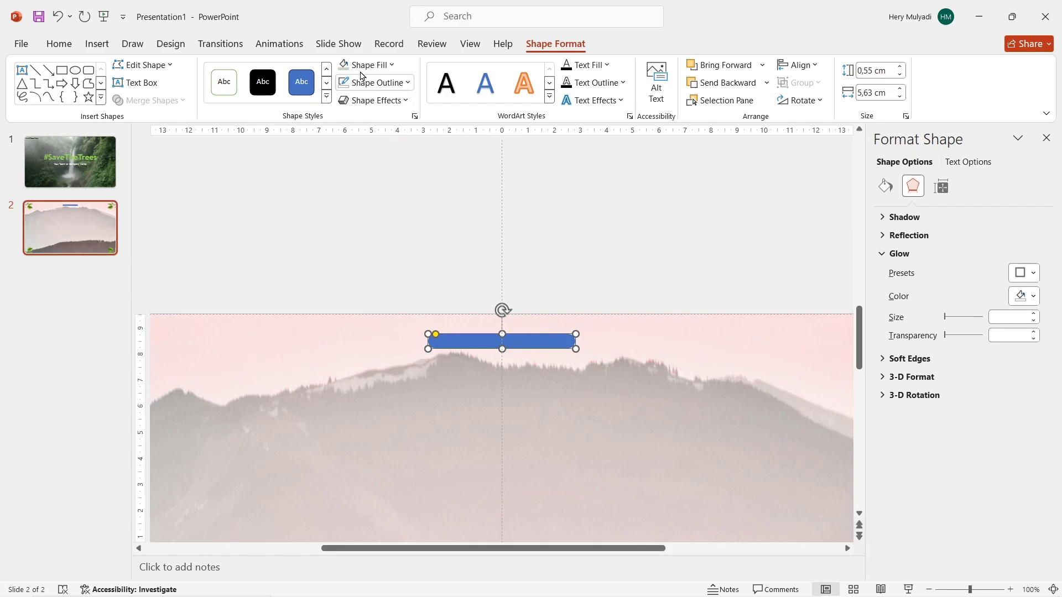
{"action": "left_click", "coordinate": [366, 65]}
{"action": "left_click", "coordinate": [354, 234]}
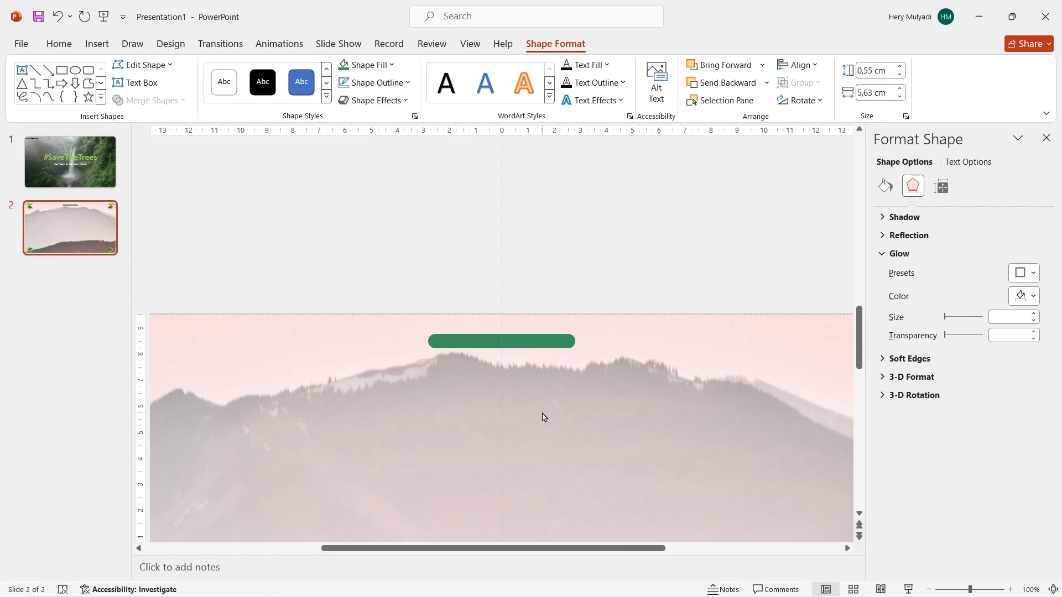
{"action": "left_click", "coordinate": [544, 417]}
{"action": "scroll", "coordinate": [612, 393], "scroll_direction": "down", "scroll_amount": 5}
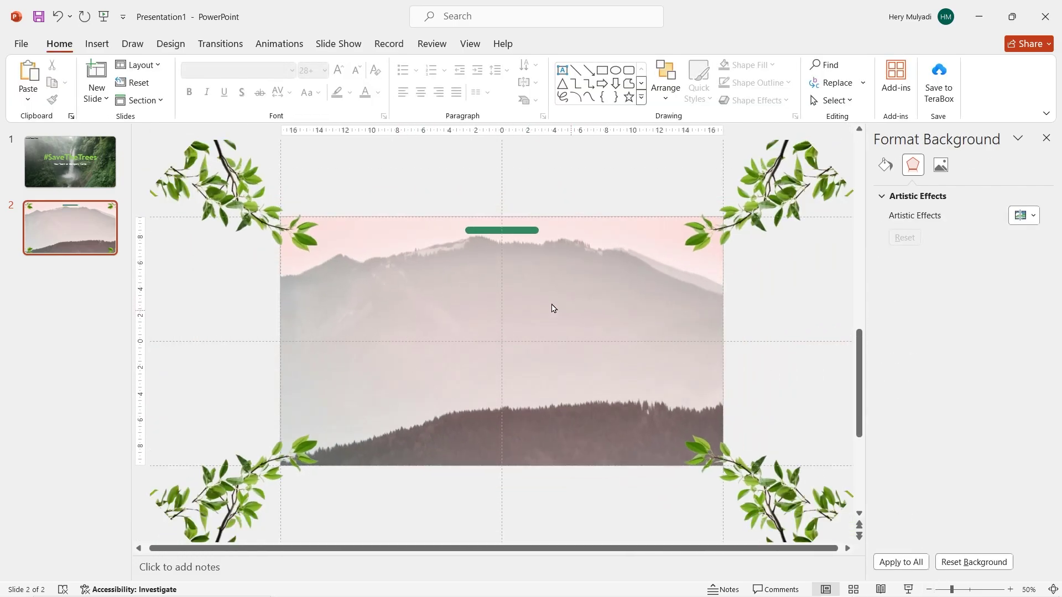
Step: Add a centred text box mid-slide and paste in the prepared quote starting "Together, we can save the planet!"
{"action": "left_click", "coordinate": [95, 44]}
{"action": "left_click", "coordinate": [553, 83]}
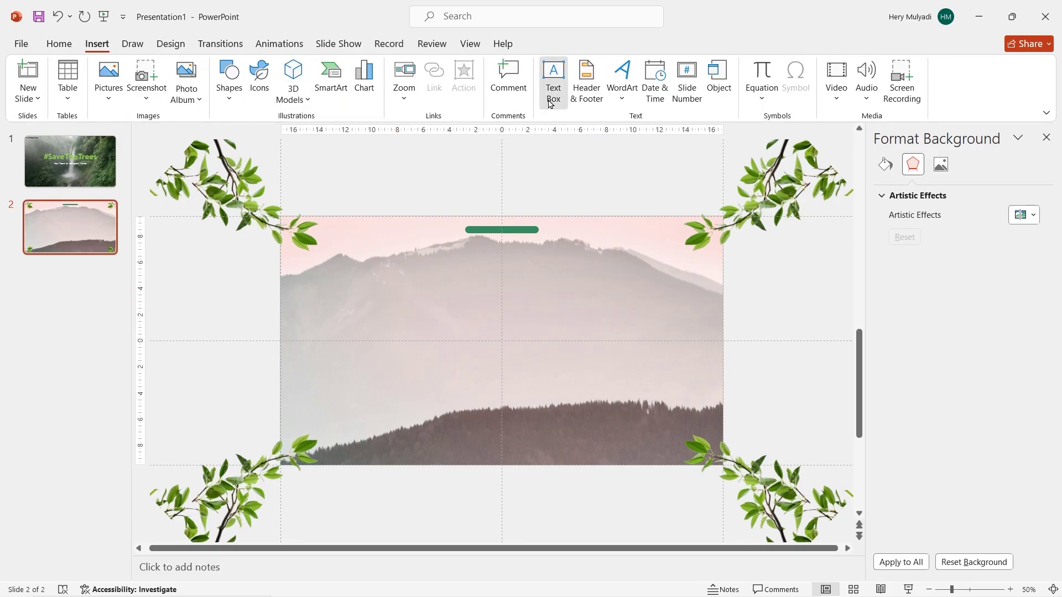
{"action": "left_click_drag", "start_coordinate": [362, 307], "coordinate": [630, 371]}
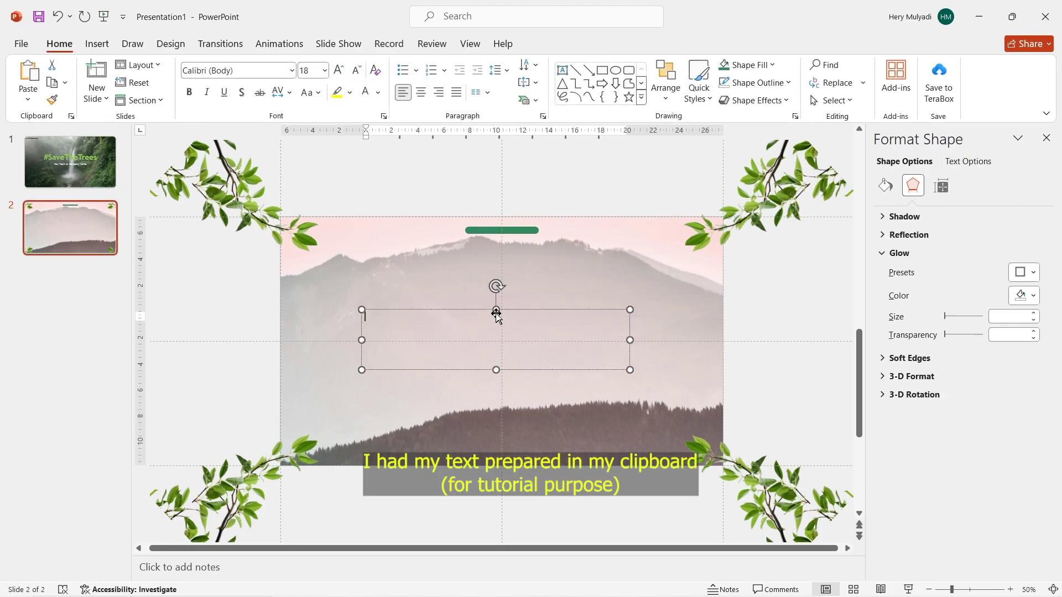
{"action": "type", "text": "Together, we can save the planet! Yes it’s hard. It’s almost impossible, but I know we can do it with your help.\""}
{"action": "key", "text": "Escape"}
{"action": "key", "text": "Escape"}
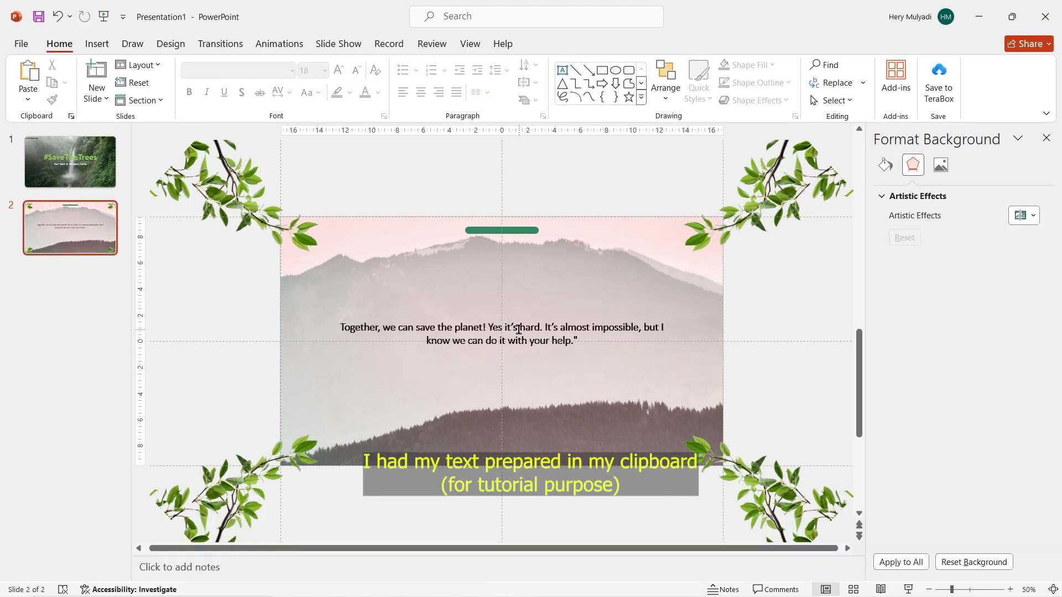
{"action": "left_click", "coordinate": [518, 329]}
{"action": "left_click", "coordinate": [247, 370]}
Step: Duplicate the quote slide and shift the four corner branches slightly inward on the copy
{"action": "right_click", "coordinate": [96, 247]}
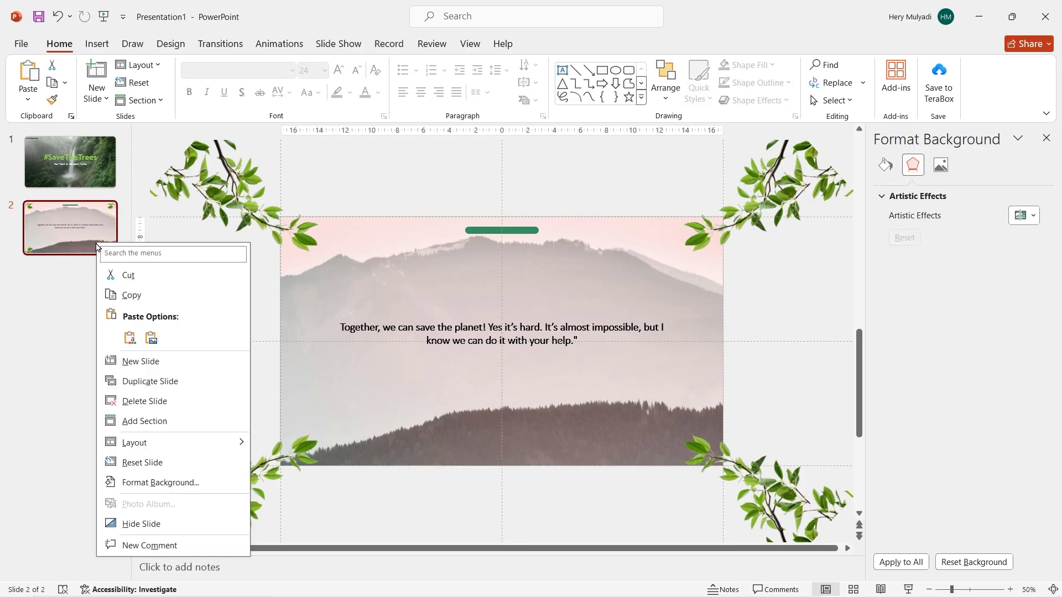
{"action": "left_click", "coordinate": [138, 381]}
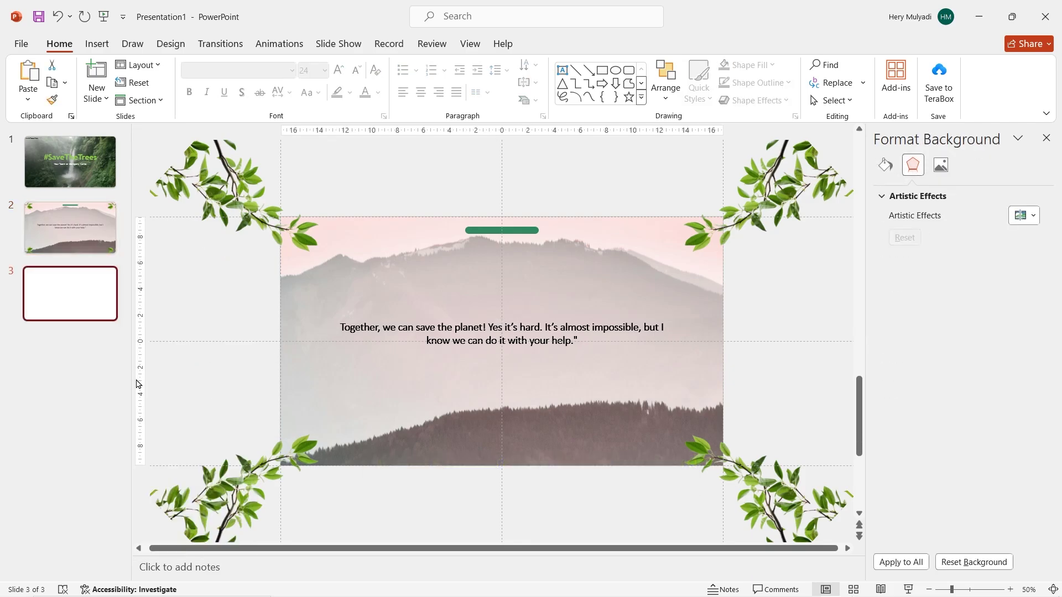
{"action": "left_click_drag", "start_coordinate": [243, 481], "coordinate": [258, 472]}
{"action": "left_click", "coordinate": [762, 497]}
{"action": "left_click_drag", "start_coordinate": [762, 496], "coordinate": [749, 486]}
{"action": "left_click_drag", "start_coordinate": [785, 179], "coordinate": [773, 186]}
{"action": "left_click_drag", "start_coordinate": [237, 182], "coordinate": [244, 189]}
Step: Rotate the four corner branches slightly to a steeper angle and realign them over the slide's corners
{"action": "left_click_drag", "start_coordinate": [315, 148], "coordinate": [324, 158]}
{"action": "left_click_drag", "start_coordinate": [243, 193], "coordinate": [242, 175]}
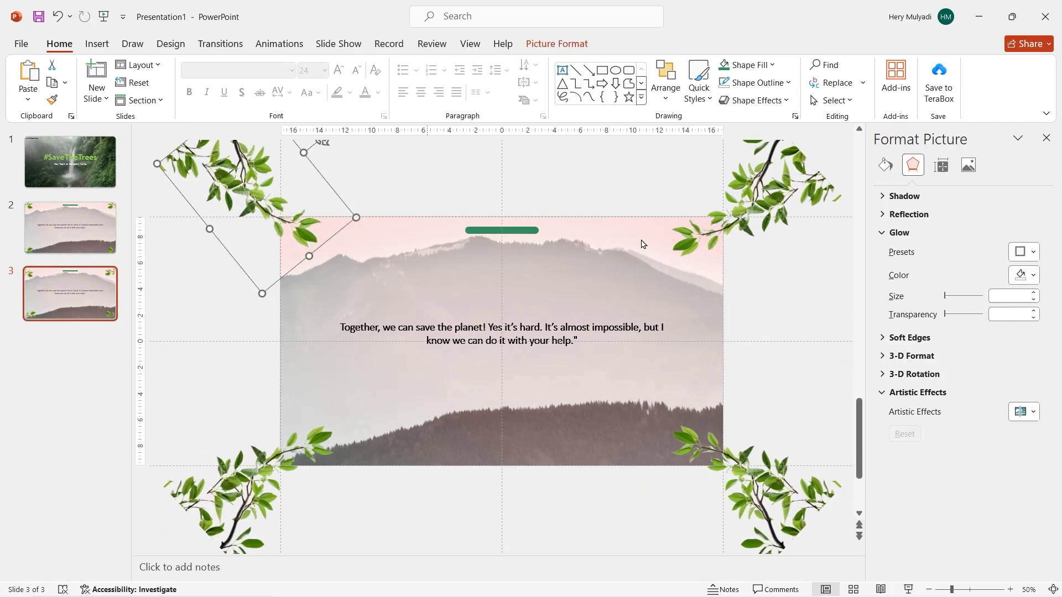
{"action": "left_click", "coordinate": [744, 213]}
{"action": "left_click_drag", "start_coordinate": [682, 148], "coordinate": [674, 157]}
{"action": "left_click_drag", "start_coordinate": [776, 198], "coordinate": [780, 195]}
{"action": "left_click", "coordinate": [751, 491]}
{"action": "left_click_drag", "start_coordinate": [683, 535], "coordinate": [679, 531]}
{"action": "left_click_drag", "start_coordinate": [758, 496], "coordinate": [760, 500]}
{"action": "left_click", "coordinate": [255, 498]}
{"action": "left_click_drag", "start_coordinate": [321, 537], "coordinate": [326, 535]}
{"action": "left_click_drag", "start_coordinate": [262, 507], "coordinate": [263, 512]}
{"action": "left_click", "coordinate": [222, 369]}
Step: Move the quote text box on the third slide up to just beneath the green bar
{"action": "left_click", "coordinate": [467, 327]}
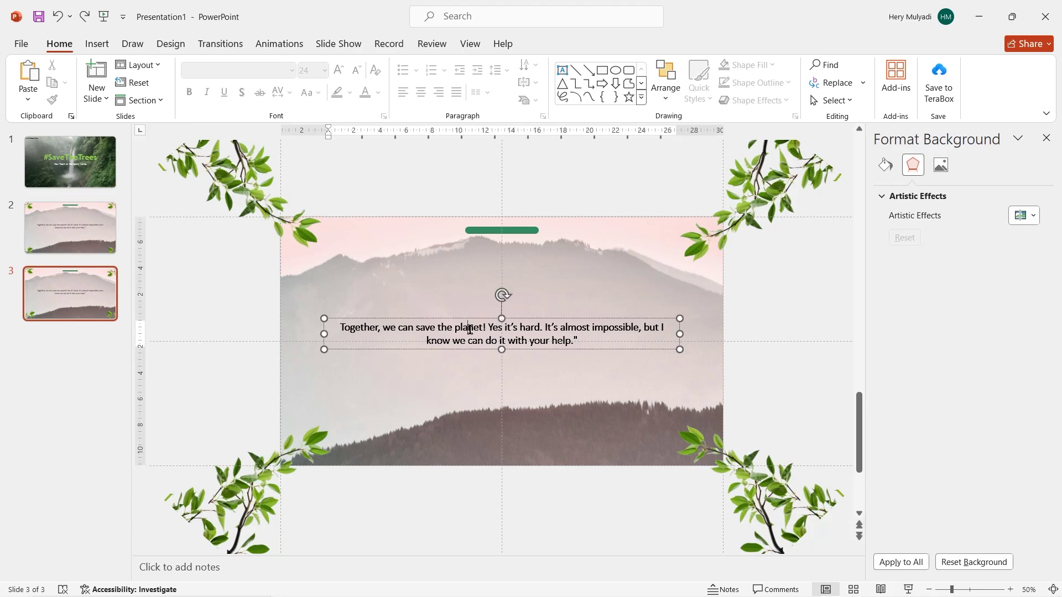
{"action": "left_click_drag", "start_coordinate": [481, 319], "coordinate": [481, 275]}
{"action": "key", "text": "Escape"}
Step: Create a row of three identical rounded rectangles below the quote, each about 4.78 cm wide and 6.08 cm high
{"action": "left_click", "coordinate": [95, 46]}
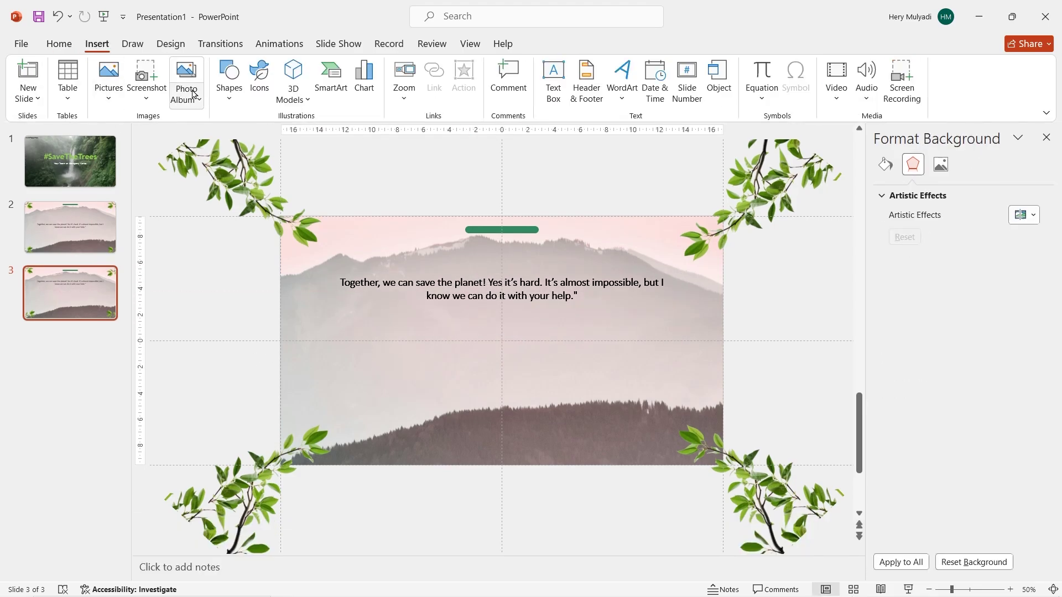
{"action": "left_click", "coordinate": [226, 97]}
{"action": "left_click", "coordinate": [292, 140]}
{"action": "left_click_drag", "start_coordinate": [386, 326], "coordinate": [448, 406]}
{"action": "mouse_move", "coordinate": [420, 367]}
{"action": "left_mouse_down"}
{"action": "mouse_move", "coordinate": [502, 363]}
{"action": "mouse_move", "coordinate": [412, 359]}
{"action": "left_mouse_up"}
{"action": "key", "text": "ctrl+d"}
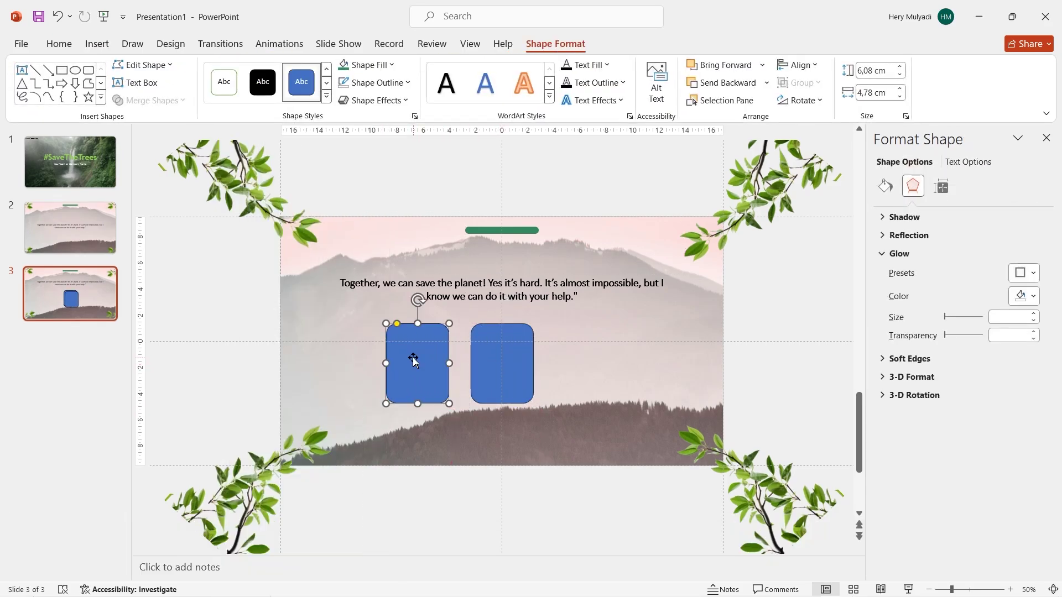
{"action": "key", "text": "ctrl+d"}
{"action": "left_click_drag", "start_coordinate": [343, 362], "coordinate": [595, 367]}
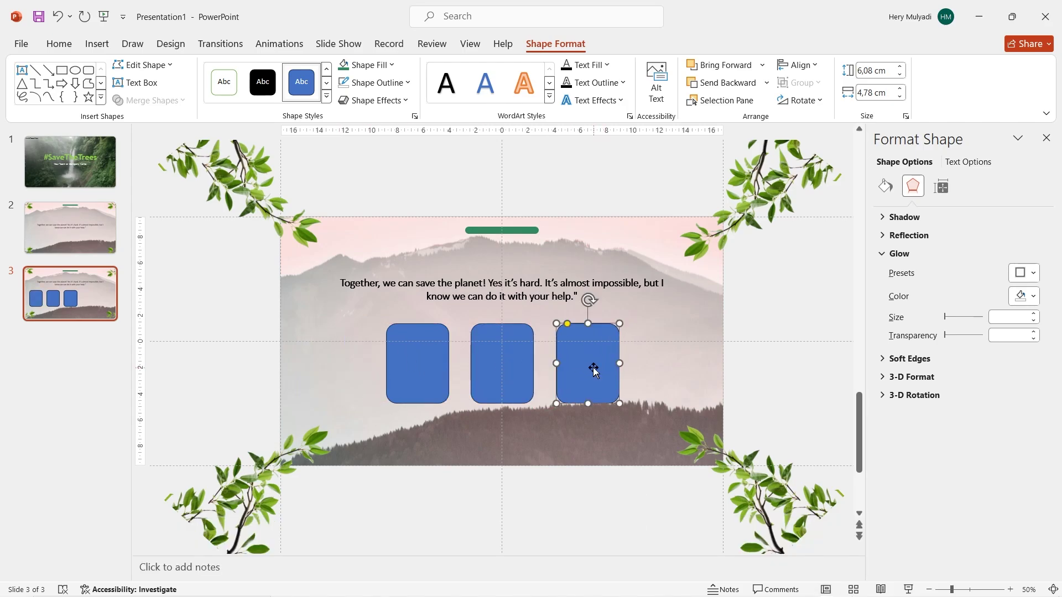
Step: Remove the outline from all three blue rounded rectangles
{"action": "left_click", "coordinate": [459, 354]}
{"action": "left_click", "coordinate": [437, 349]}
{"action": "left_click", "coordinate": [506, 370], "text": "ctrl"}
{"action": "left_click", "coordinate": [590, 370], "text": "ctrl"}
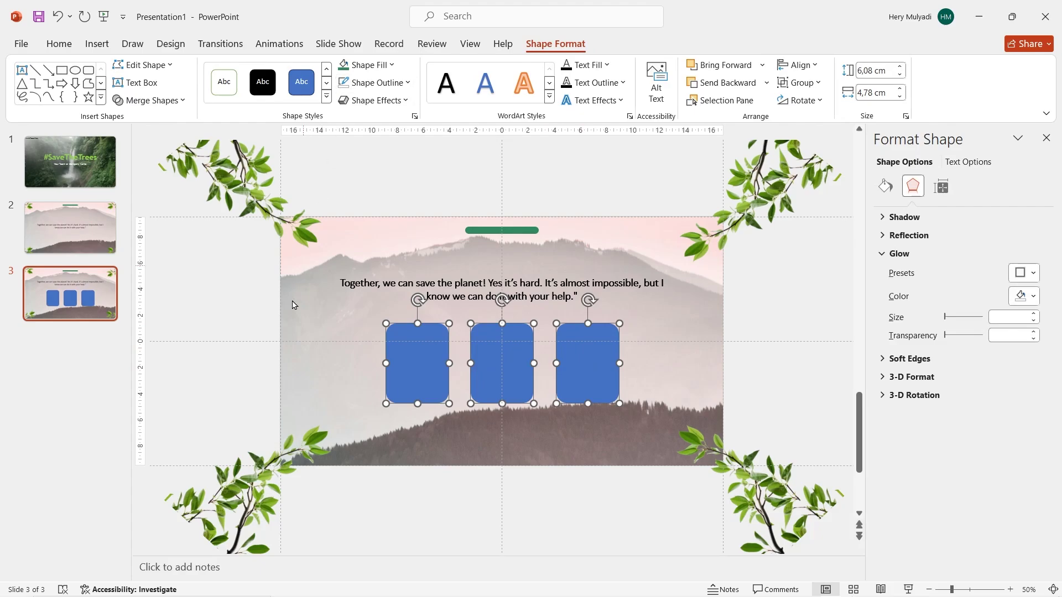
{"action": "left_click", "coordinate": [241, 379]}
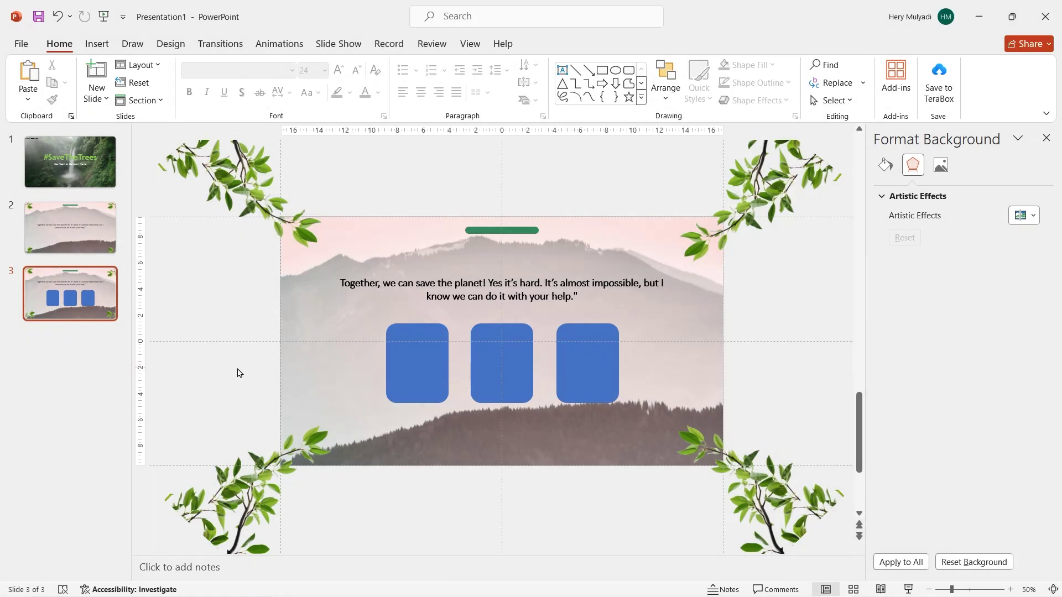
Step: Insert the circled left-arrow picture, shrink it to 0.93 cm and place it below the rectangles, left of centre
{"action": "left_click", "coordinate": [97, 43]}
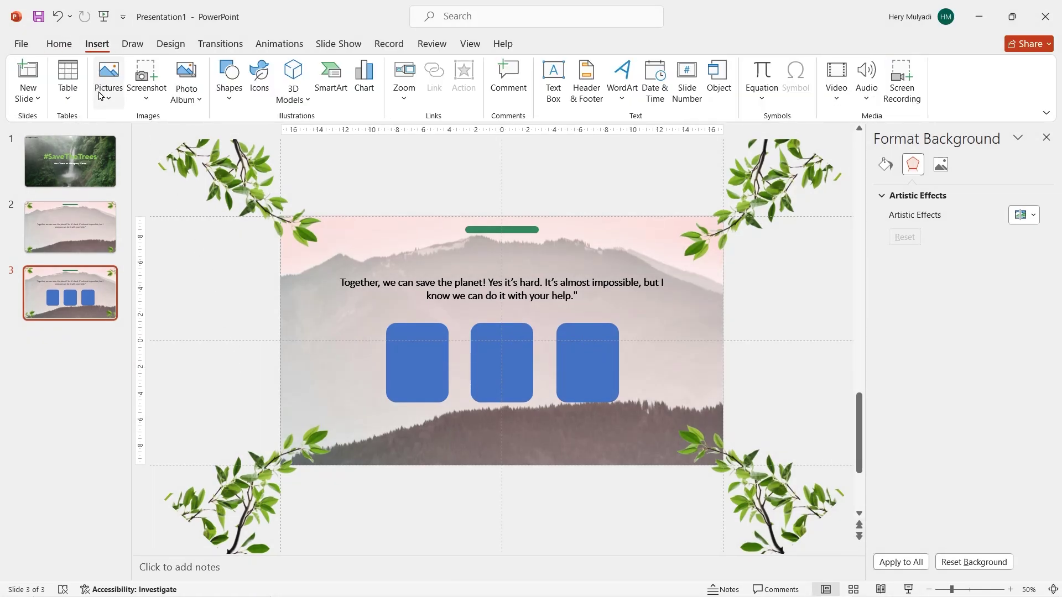
{"action": "left_click", "coordinate": [111, 86]}
{"action": "left_click", "coordinate": [139, 143]}
{"action": "double_click", "coordinate": [161, 221]}
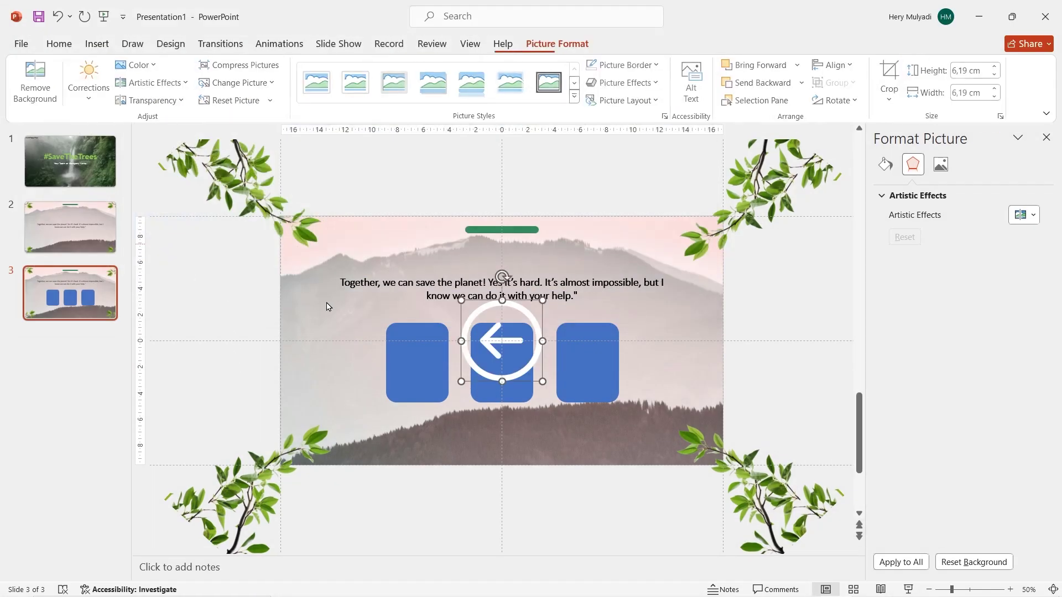
{"action": "left_click_drag", "start_coordinate": [465, 324], "coordinate": [488, 429]}
Step: Duplicate the arrow icon to the right of the slide's centre line and flip the copy horizontally
{"action": "left_click_drag", "start_coordinate": [486, 445], "coordinate": [517, 449]}
{"action": "key", "text": "ctrl+d"}
{"action": "left_click", "coordinate": [836, 100]}
{"action": "left_click", "coordinate": [830, 174]}
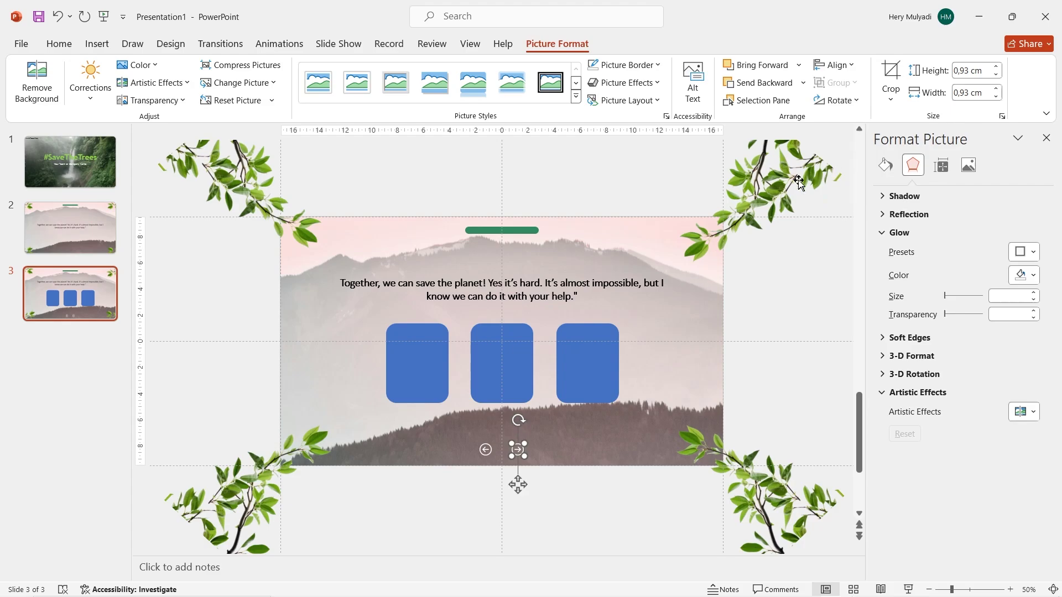
Step: Recolor both circled arrow icons with the light green variation
{"action": "left_click", "coordinate": [485, 451], "text": "ctrl"}
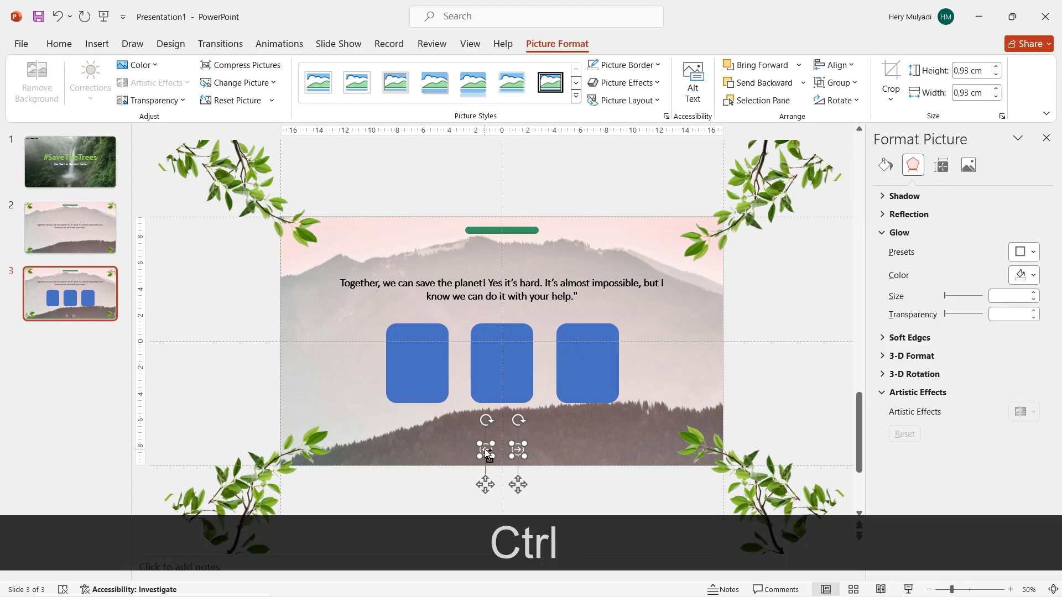
{"action": "left_click", "coordinate": [138, 65]}
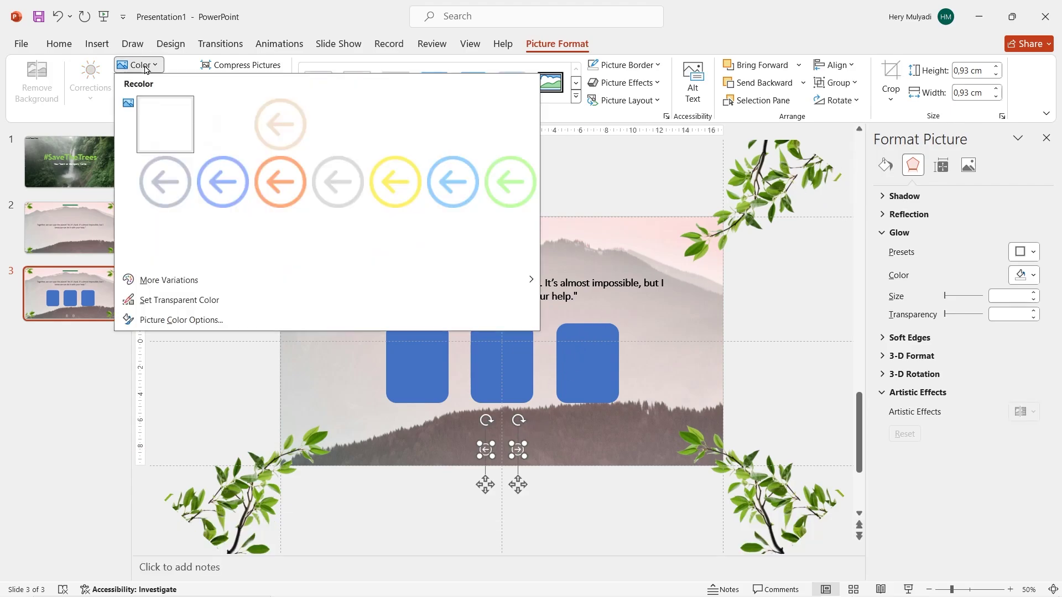
{"action": "left_click", "coordinate": [510, 195]}
{"action": "left_click", "coordinate": [573, 483]}
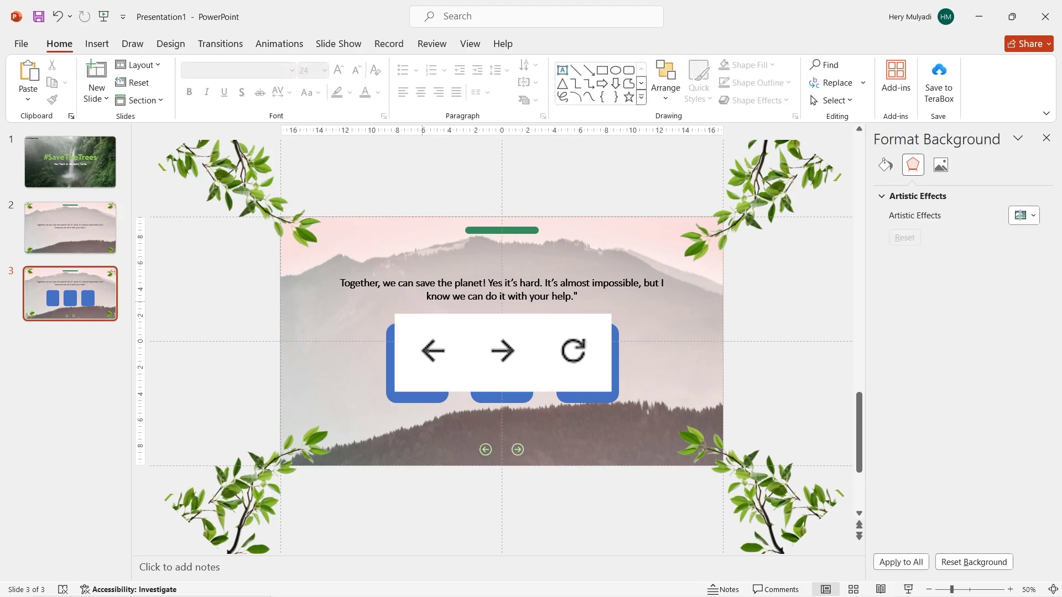
Step: Fill the left rounded rectangle with the pale green from the recent colors
{"action": "left_click", "coordinate": [423, 367]}
{"action": "right_click", "coordinate": [424, 369]}
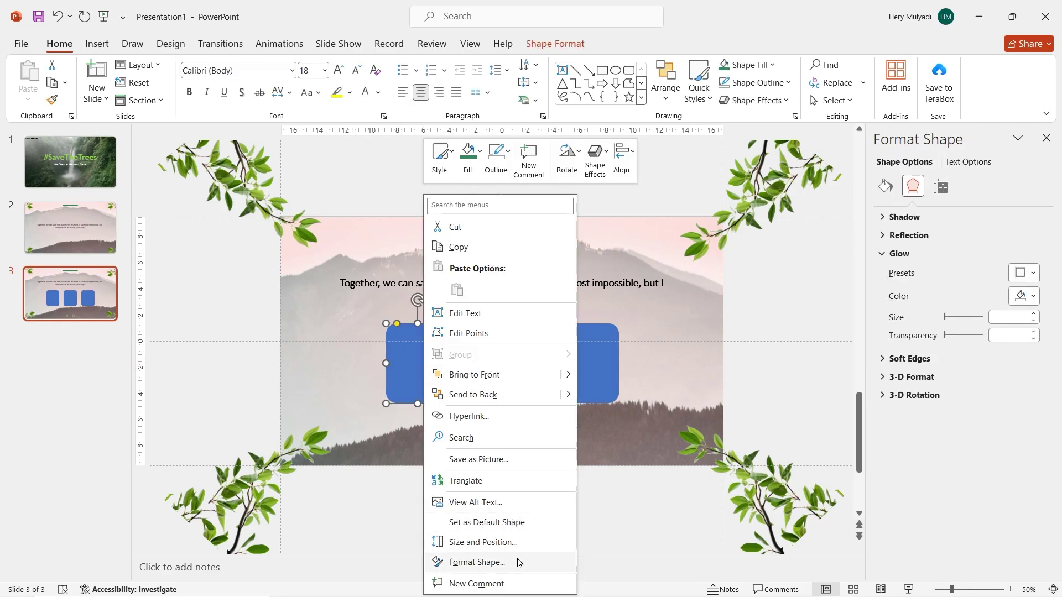
{"action": "left_click", "coordinate": [506, 561]}
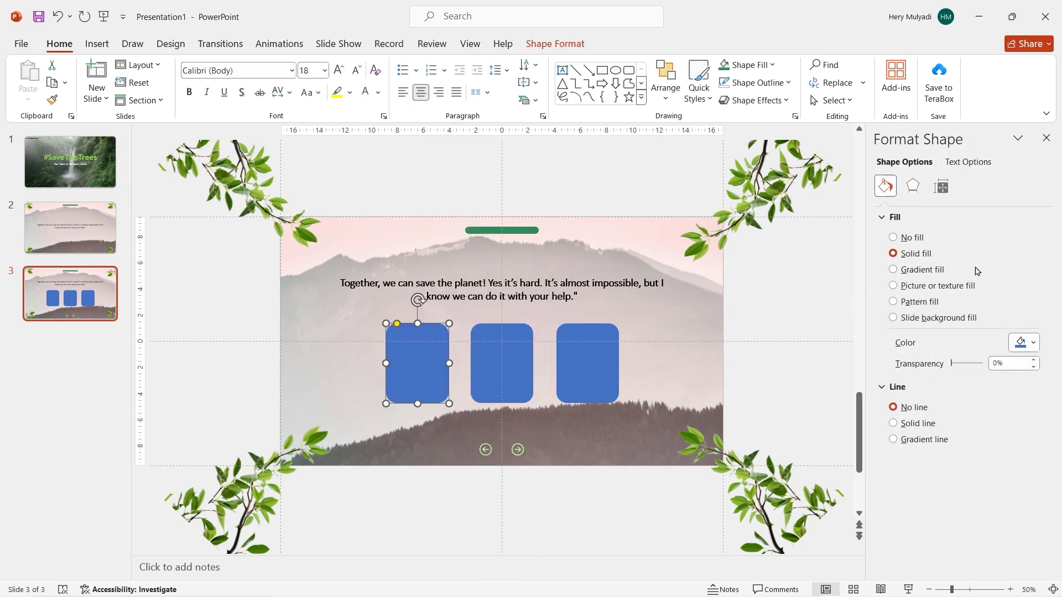
{"action": "left_click", "coordinate": [1027, 346]}
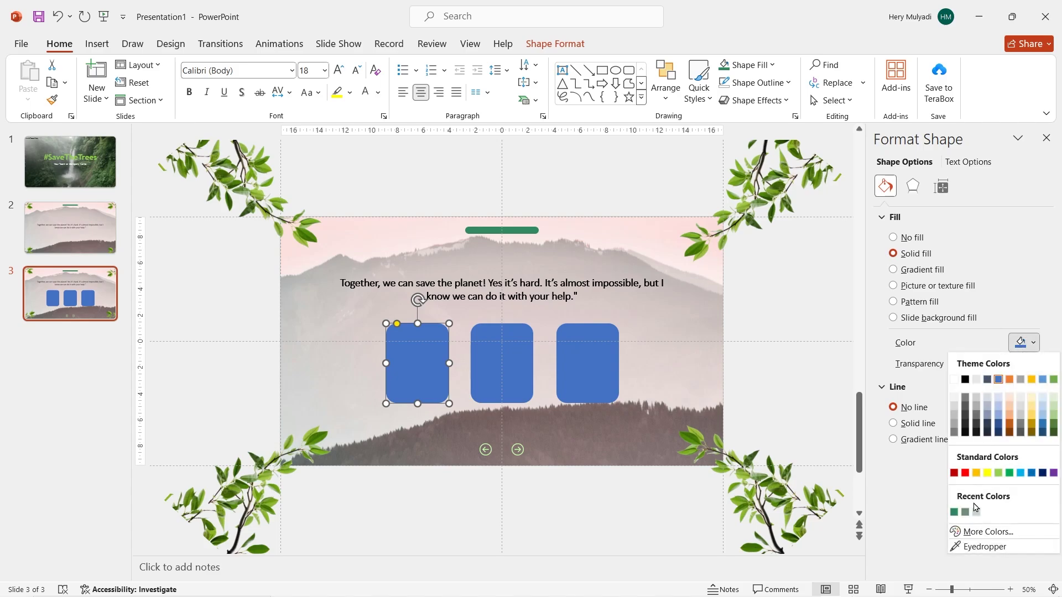
{"action": "left_click", "coordinate": [976, 513]}
{"action": "left_click", "coordinate": [785, 412]}
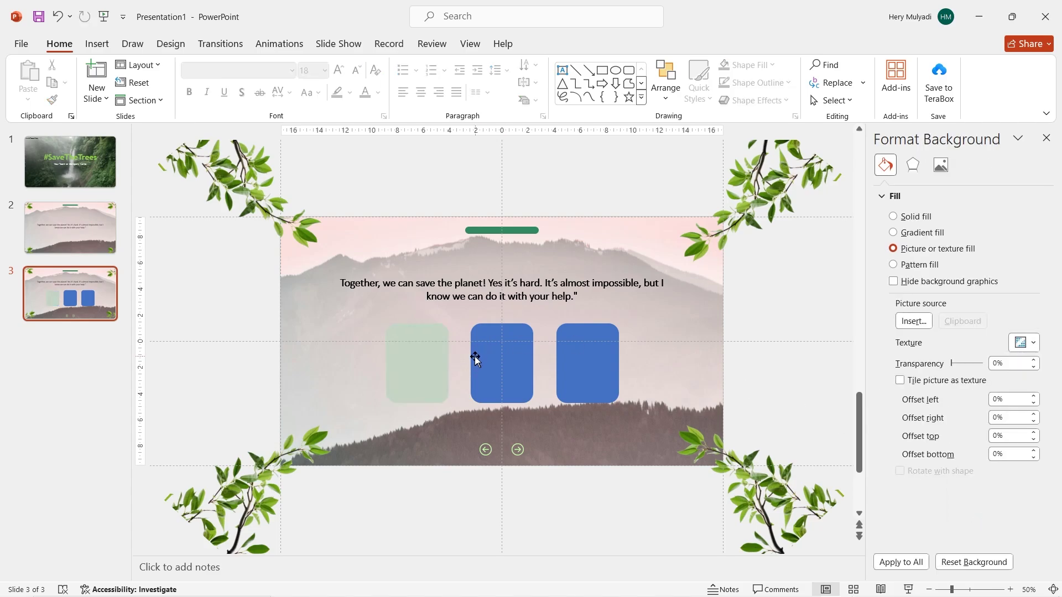
Step: Insert the aerial photo of half-cleared forest and shrink it to about 6.13 × 9.19 cm, centred over the middle rectangle
{"action": "left_click", "coordinate": [475, 359]}
{"action": "left_click", "coordinate": [249, 288]}
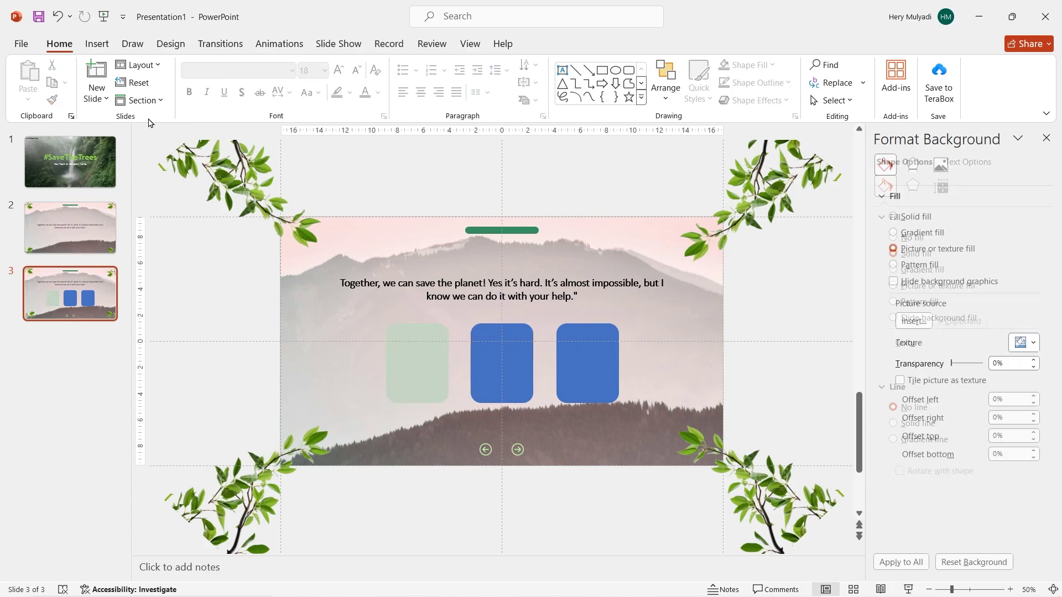
{"action": "left_click", "coordinate": [97, 44]}
{"action": "left_click", "coordinate": [108, 83]}
{"action": "left_click", "coordinate": [142, 139]}
{"action": "double_click", "coordinate": [231, 108]}
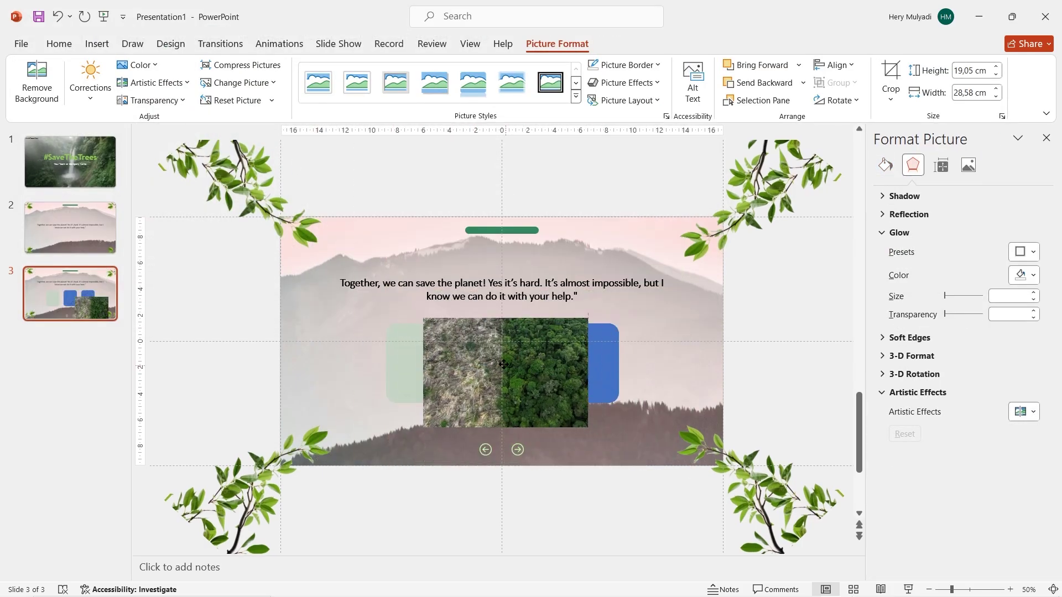
Step: Send the forest photo backward step by step until it sits behind the middle blue rectangle
{"action": "right_click", "coordinate": [473, 360]}
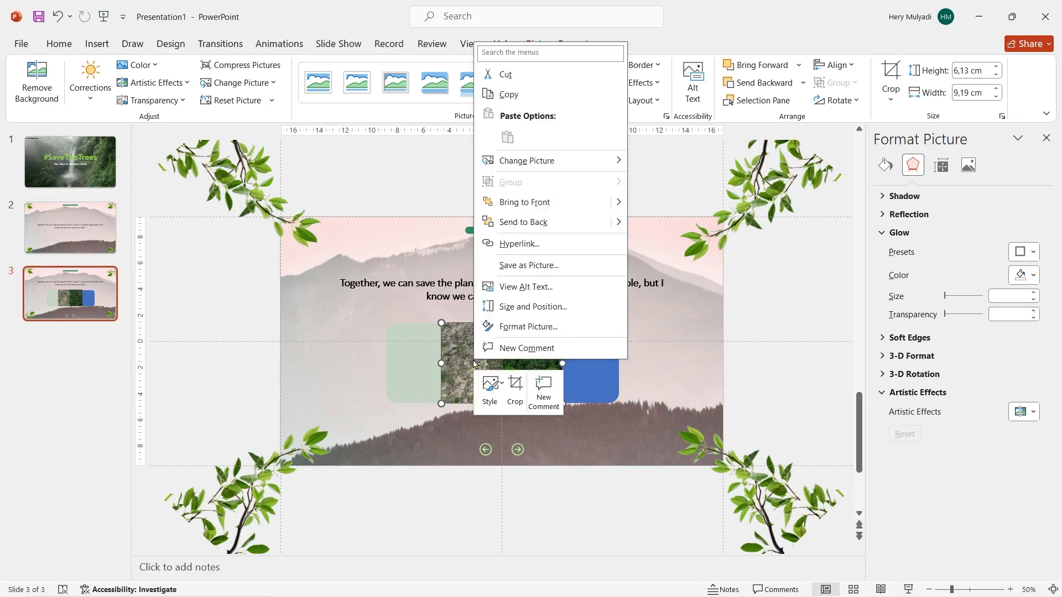
{"action": "mouse_move", "coordinate": [614, 221]}
{"action": "left_click", "coordinate": [675, 244]}
{"action": "right_click", "coordinate": [539, 361]}
{"action": "left_click", "coordinate": [700, 245]}
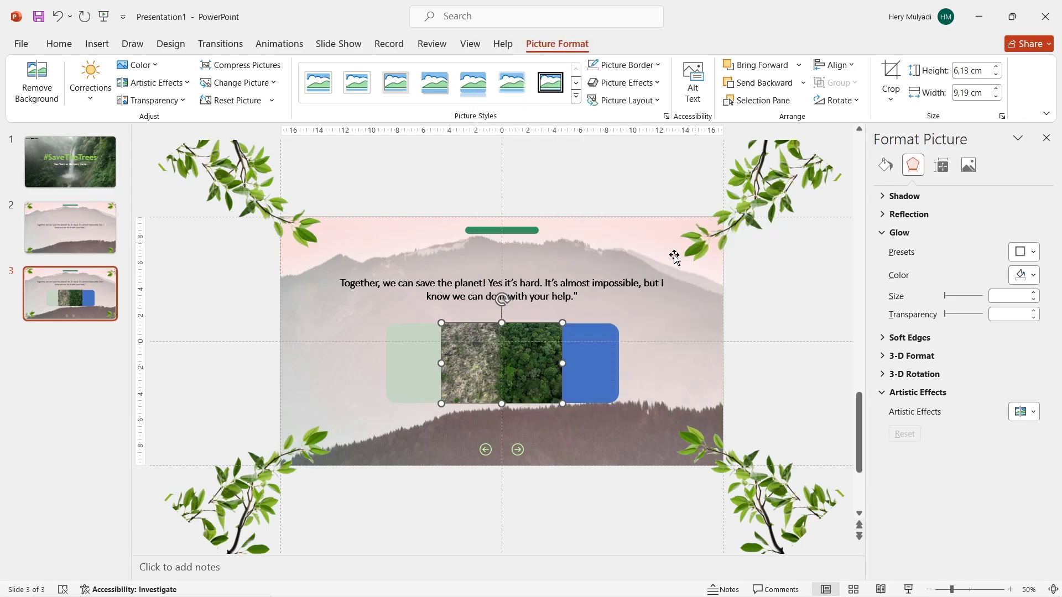
{"action": "right_click", "coordinate": [550, 370]}
{"action": "left_click", "coordinate": [712, 255]}
{"action": "right_click", "coordinate": [527, 378]}
{"action": "left_click", "coordinate": [690, 262]}
{"action": "right_click", "coordinate": [538, 373]}
{"action": "mouse_move", "coordinate": [678, 236]}
{"action": "left_click", "coordinate": [703, 258]}
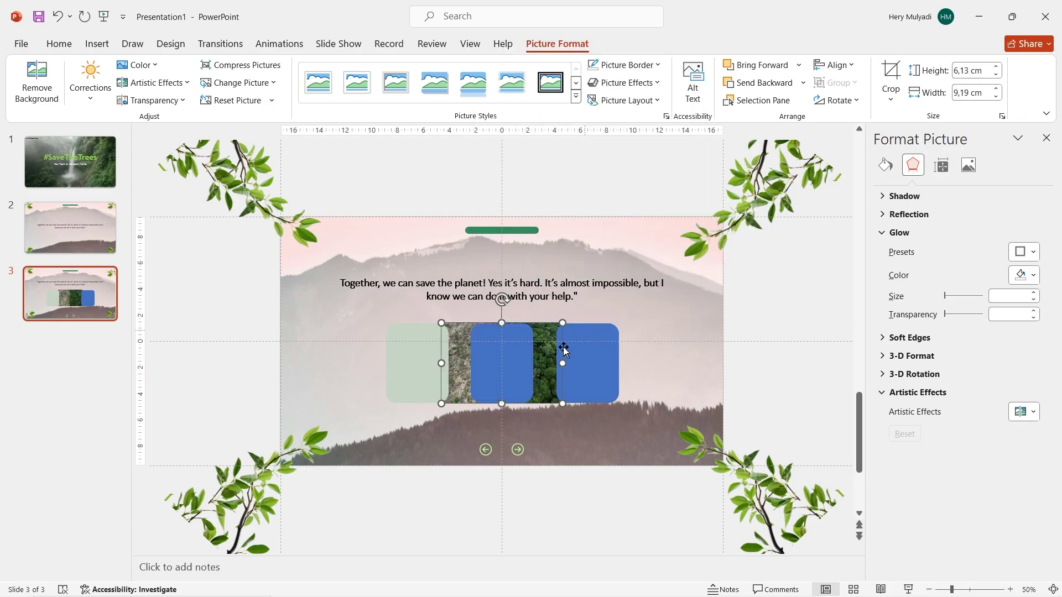
Step: Intersect the forest photo with the middle blue rectangle to crop it to the rounded card shape
{"action": "left_click", "coordinate": [518, 367], "text": "ctrl"}
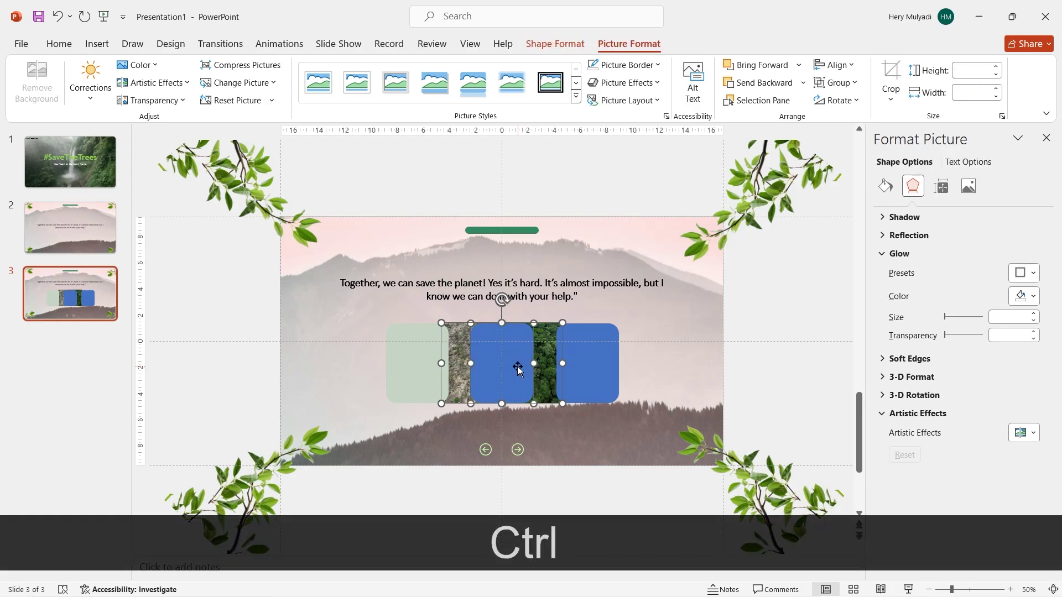
{"action": "left_click", "coordinate": [554, 48]}
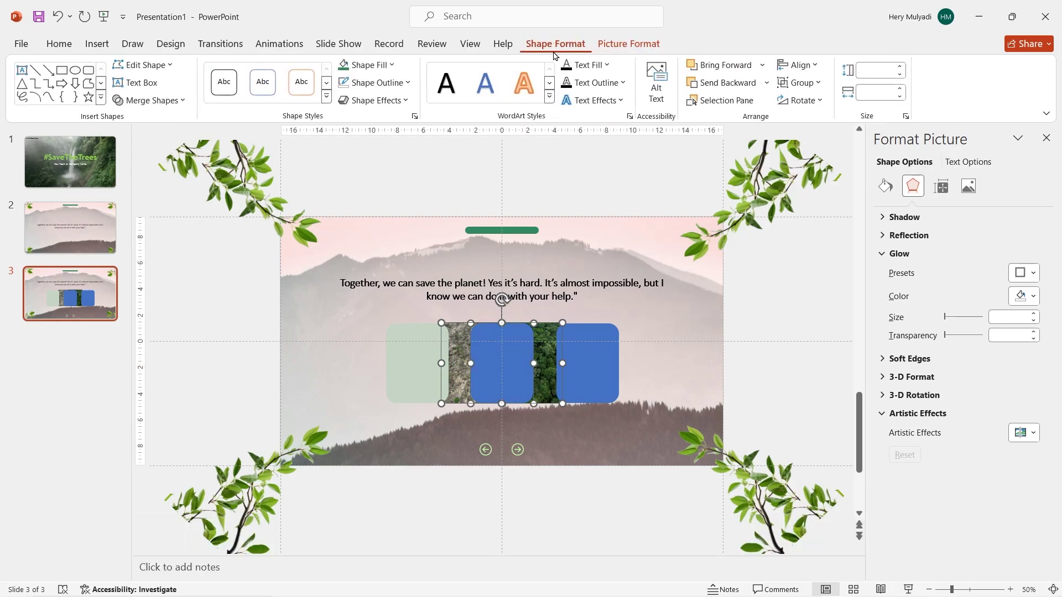
{"action": "left_click", "coordinate": [148, 100]}
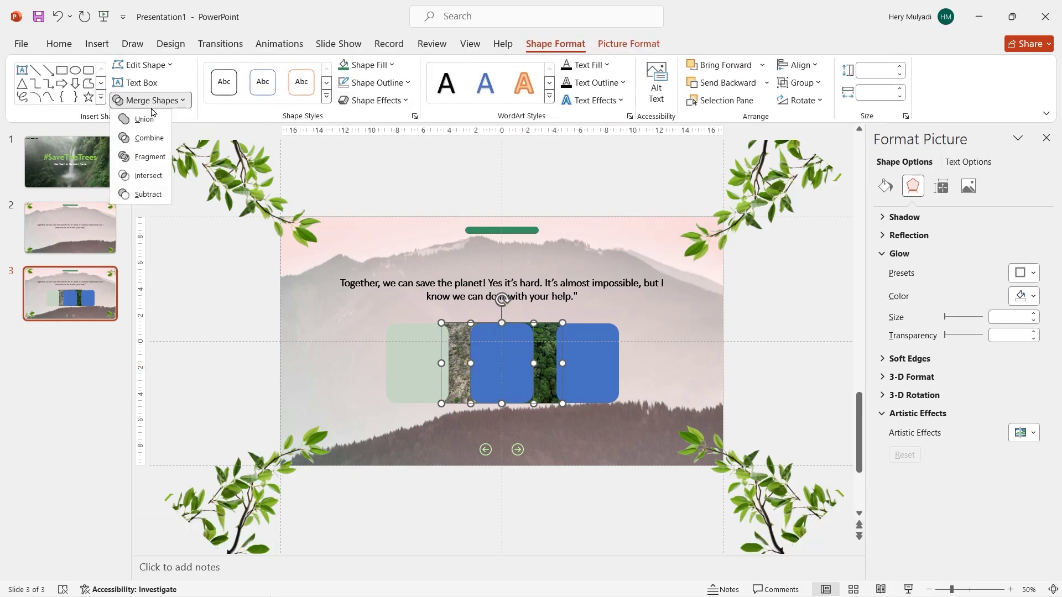
{"action": "left_click", "coordinate": [148, 175]}
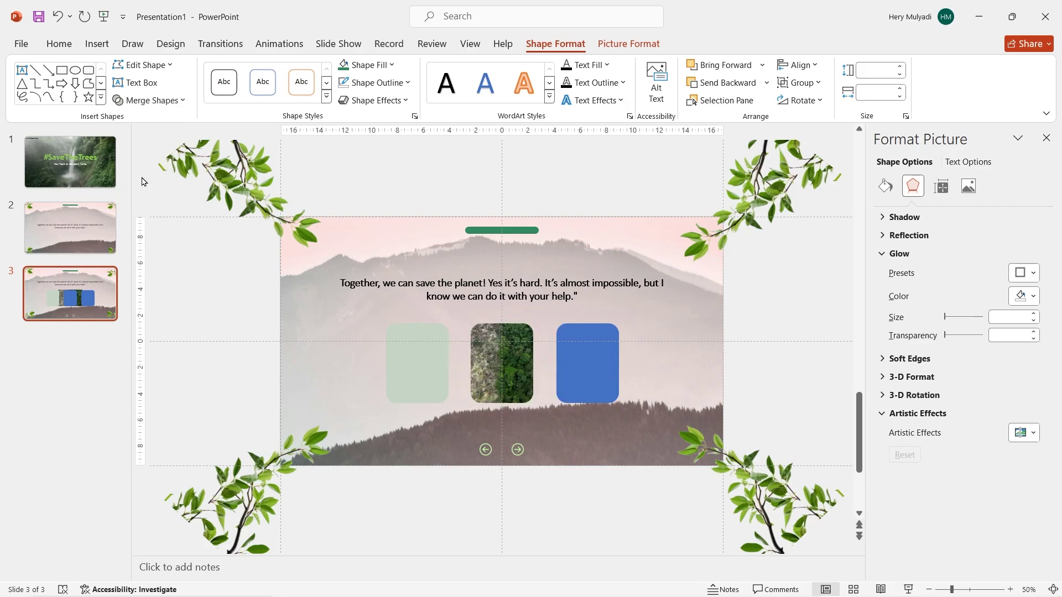
{"action": "left_click", "coordinate": [159, 218]}
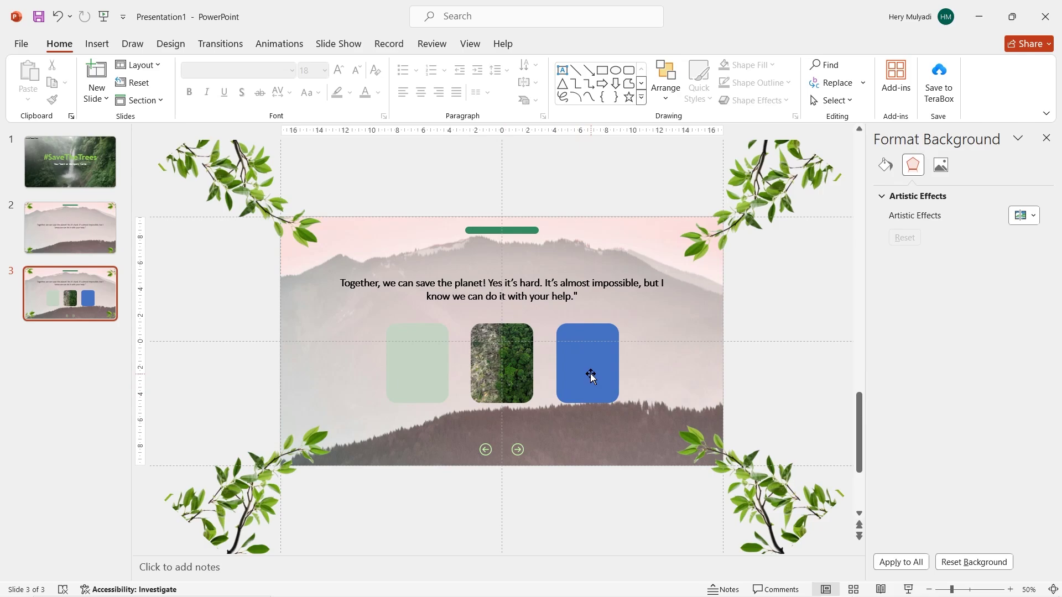
Step: Insert the photo of the green-painted hand holding a seedling, shrink it to about 6.41 × 9.98 cm and place it over the right rectangle
{"action": "left_click", "coordinate": [97, 43]}
{"action": "left_click", "coordinate": [108, 82]}
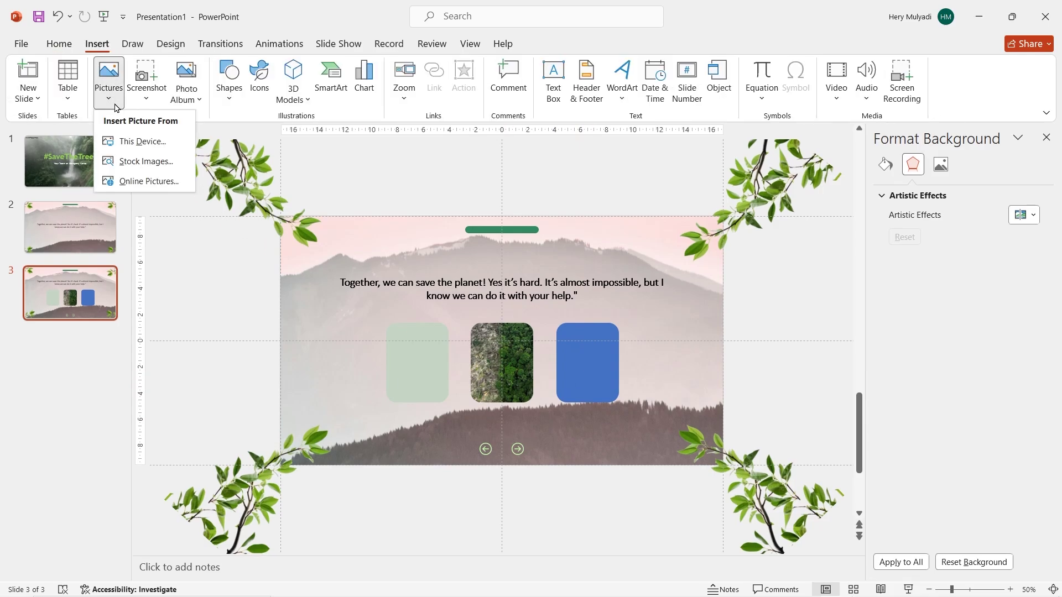
{"action": "left_click", "coordinate": [141, 142]}
{"action": "double_click", "coordinate": [330, 122]}
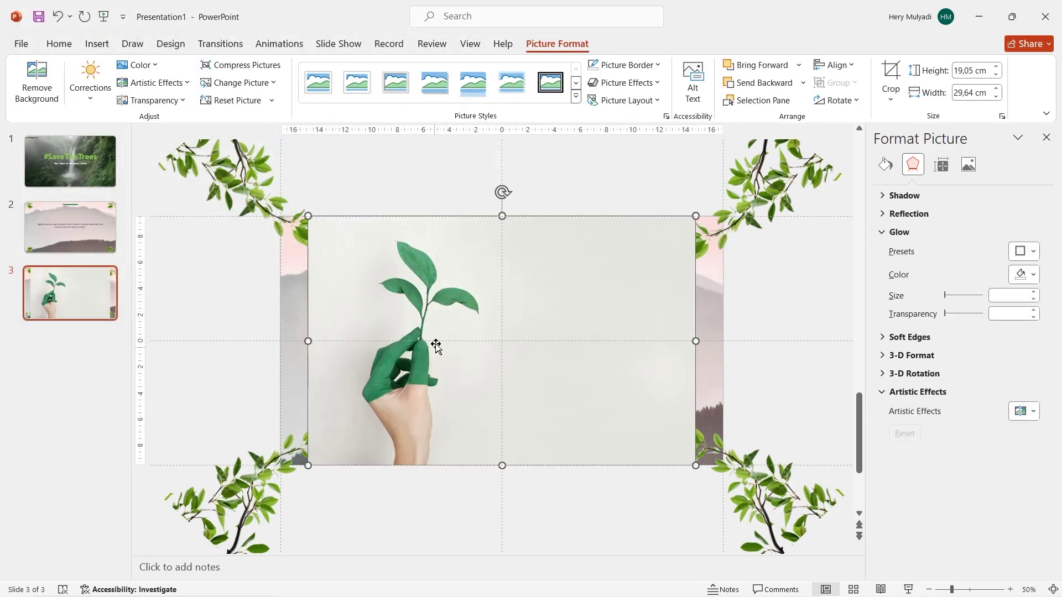
{"action": "left_click_drag", "start_coordinate": [314, 224], "coordinate": [662, 315]}
{"action": "left_click_drag", "start_coordinate": [671, 336], "coordinate": [592, 318]}
{"action": "left_click_drag", "start_coordinate": [648, 363], "coordinate": [608, 363]}
Step: Send the seedling photo behind the right blue rectangle and intersect the two into a rounded picture card
{"action": "right_click", "coordinate": [591, 356]}
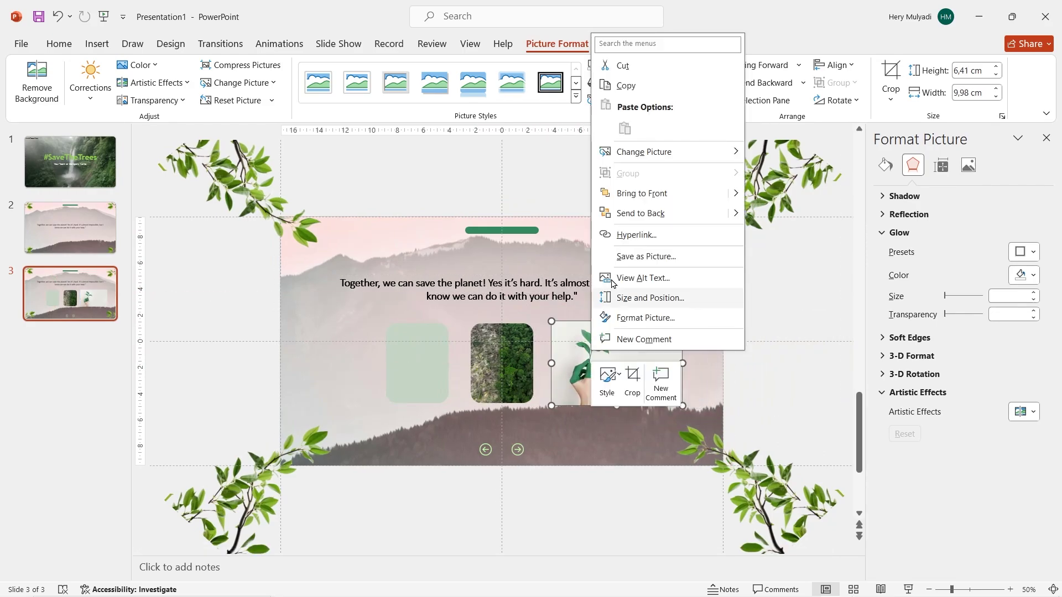
{"action": "left_click", "coordinate": [622, 215]}
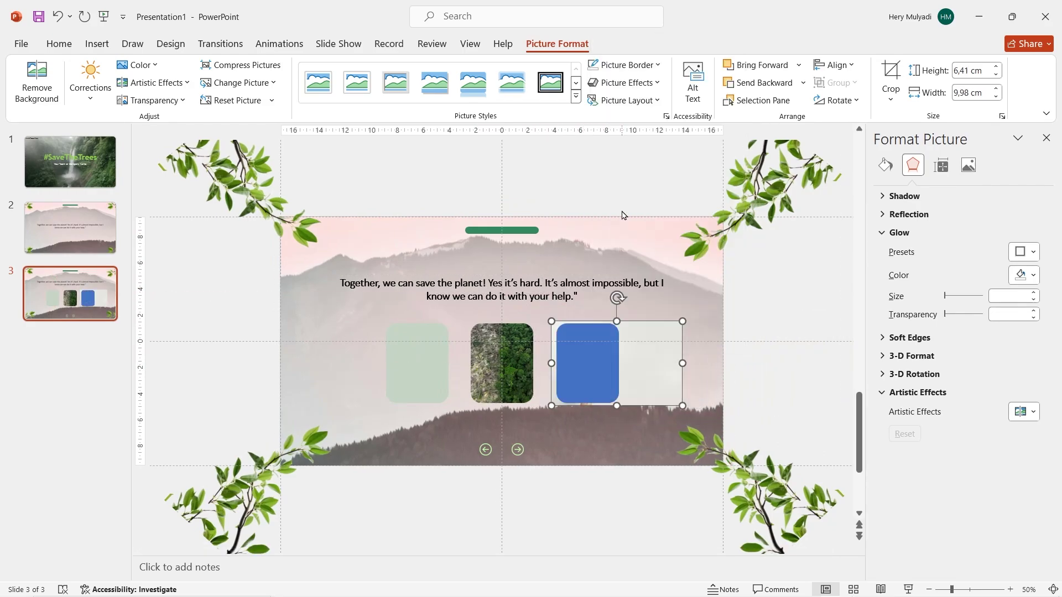
{"action": "left_click", "coordinate": [590, 360], "text": "ctrl"}
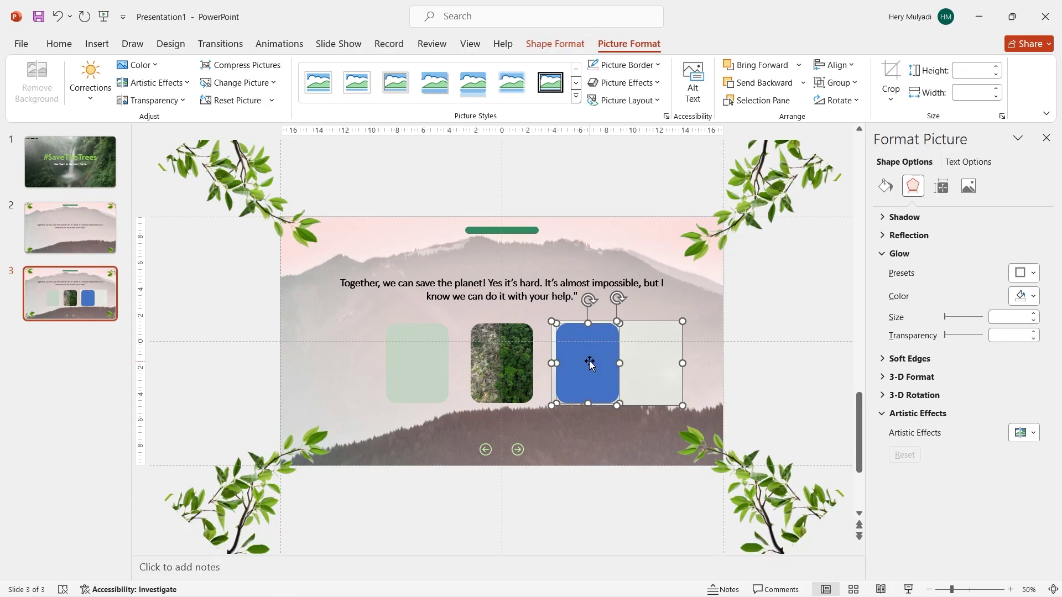
{"action": "left_click", "coordinate": [558, 50]}
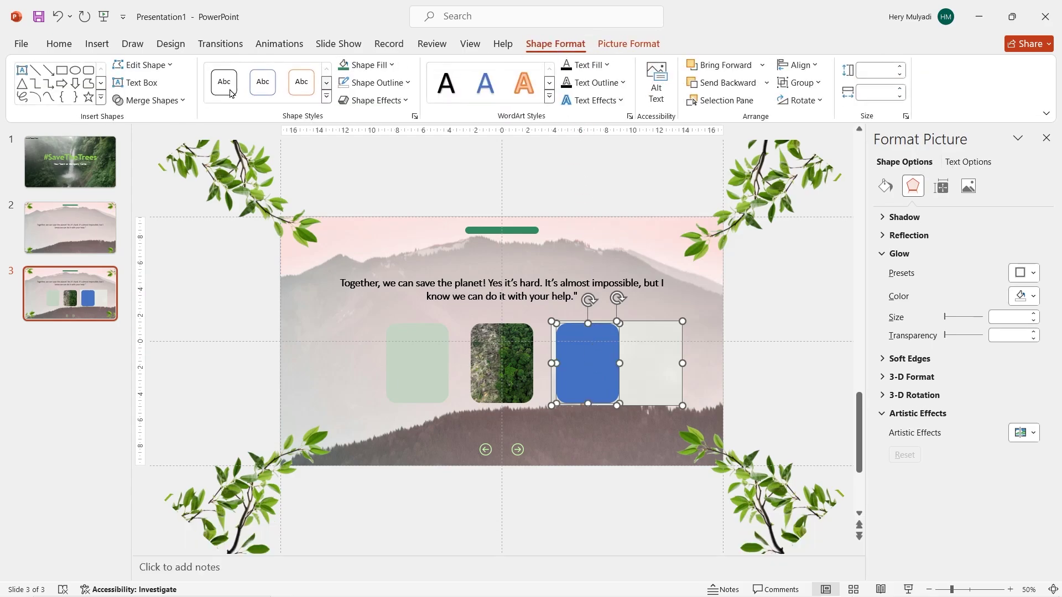
{"action": "left_click", "coordinate": [151, 101]}
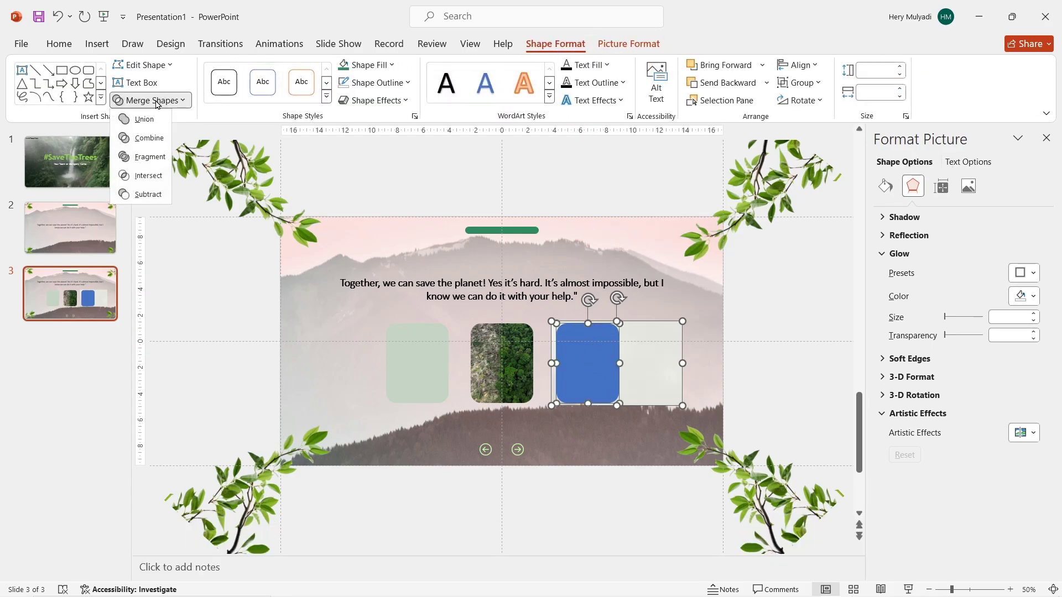
{"action": "left_click", "coordinate": [147, 175]}
{"action": "left_click", "coordinate": [192, 383]}
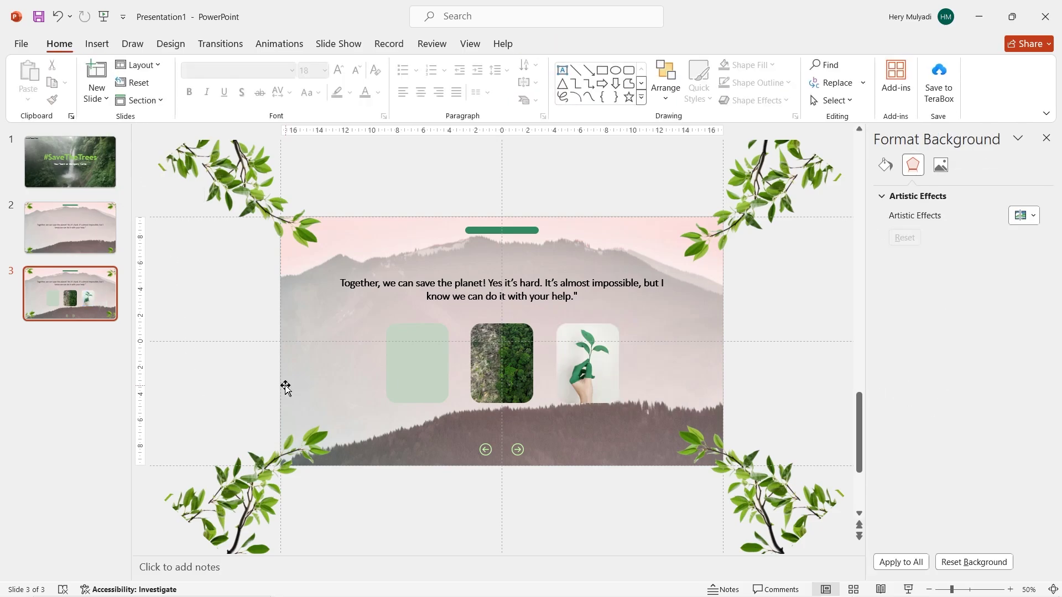
Step: Apply the centred outer shadow preset to all three cards
{"action": "left_click", "coordinate": [434, 366]}
{"action": "left_click", "coordinate": [482, 367], "text": "ctrl"}
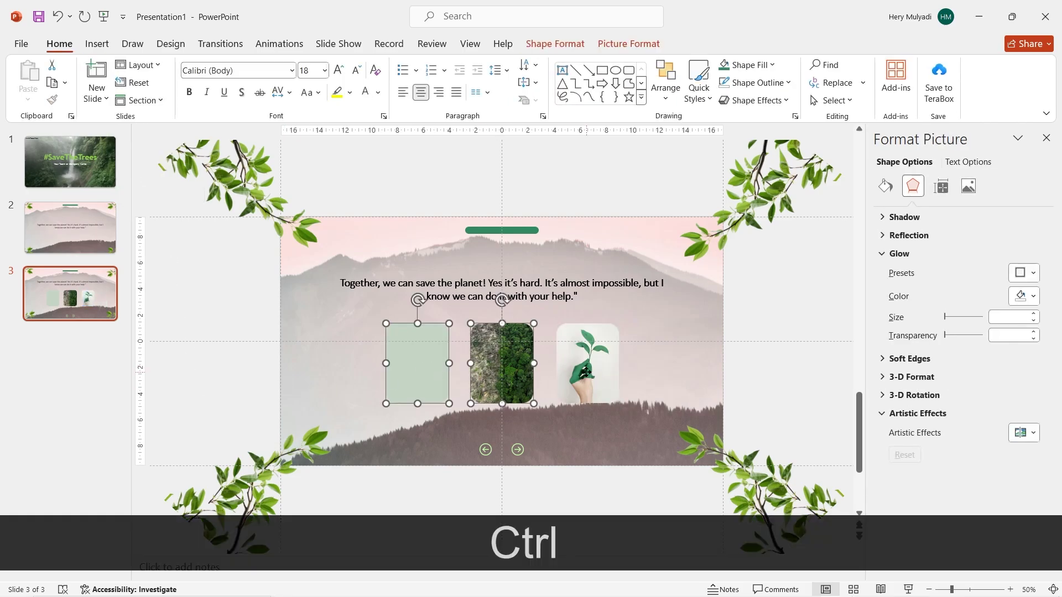
{"action": "left_click", "coordinate": [587, 374], "text": "ctrl"}
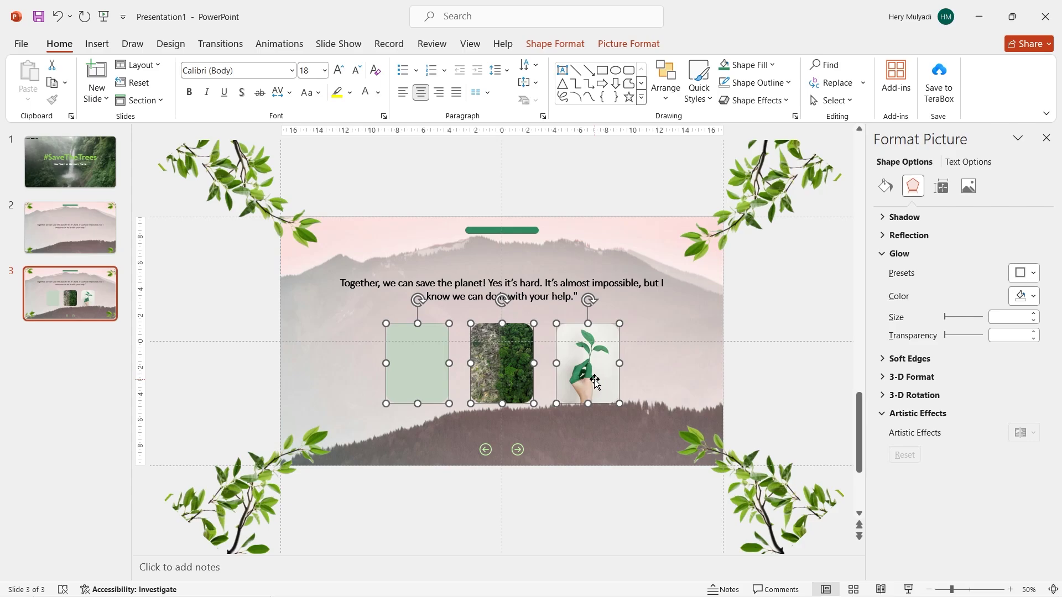
{"action": "left_click", "coordinate": [915, 217]}
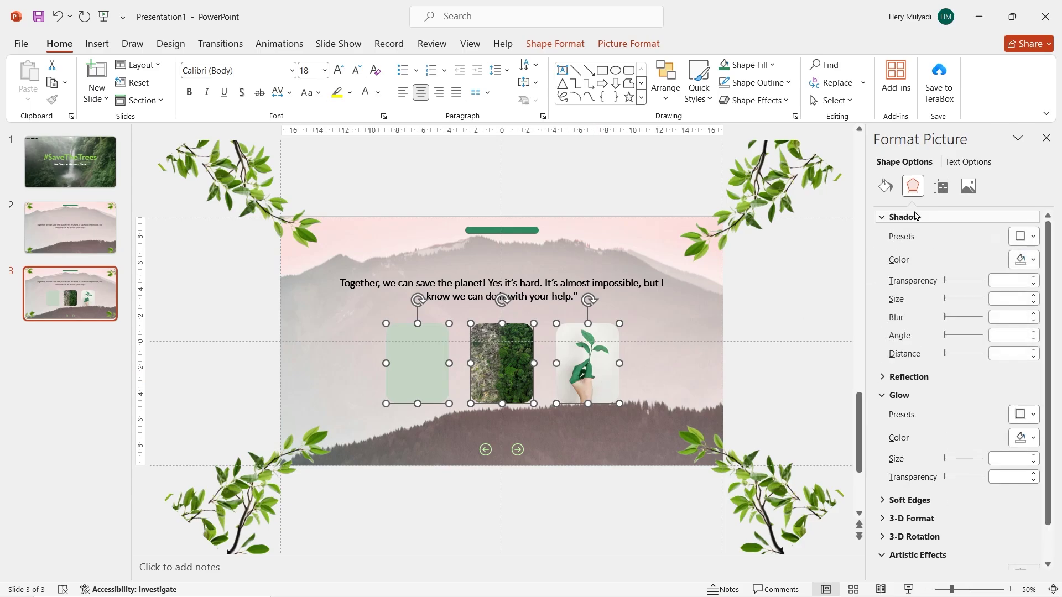
{"action": "left_click", "coordinate": [1031, 238]}
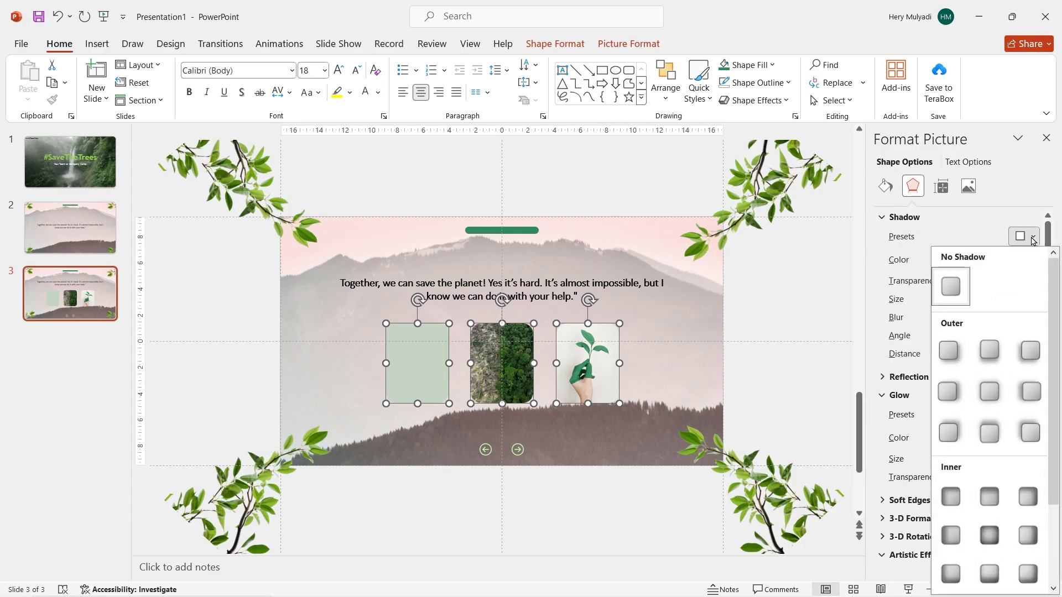
{"action": "left_click", "coordinate": [996, 389]}
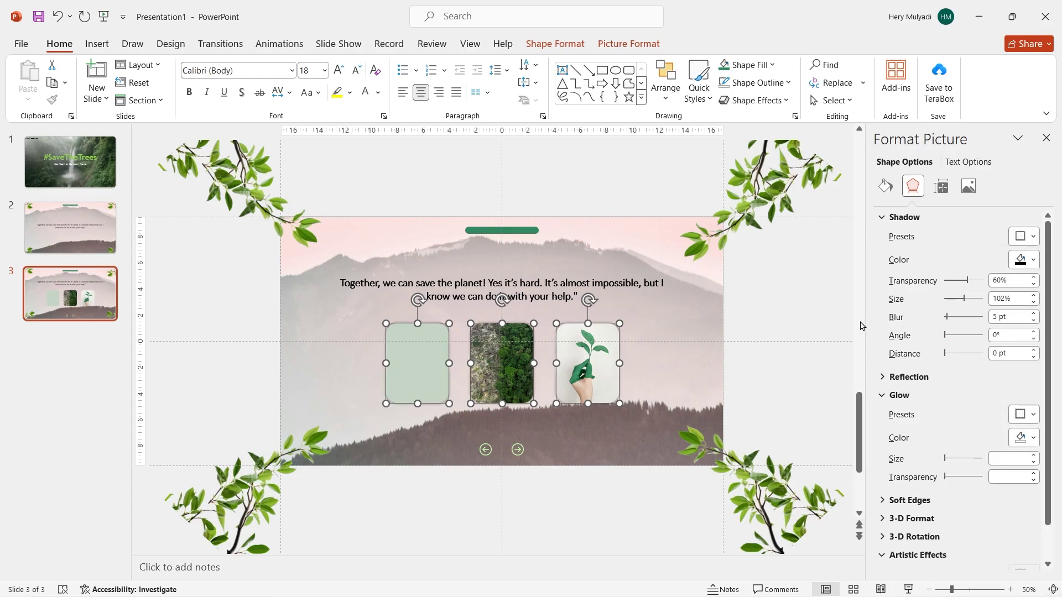
{"action": "left_click", "coordinate": [782, 320]}
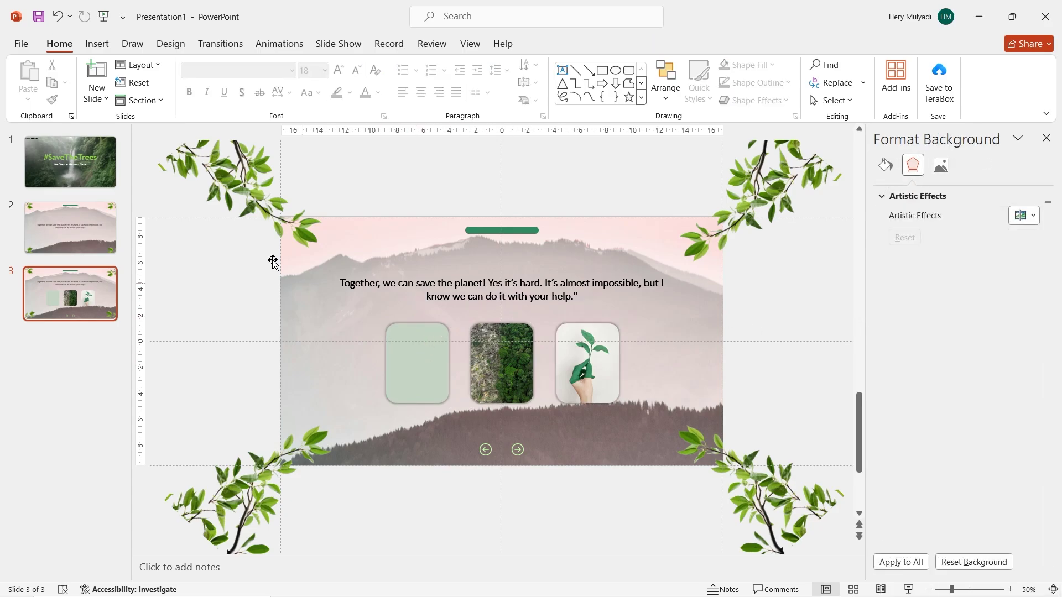
Step: Search the stock 3D models for "tree" and insert the tall leafy green tree with the thin grey trunk
{"action": "left_click", "coordinate": [96, 44]}
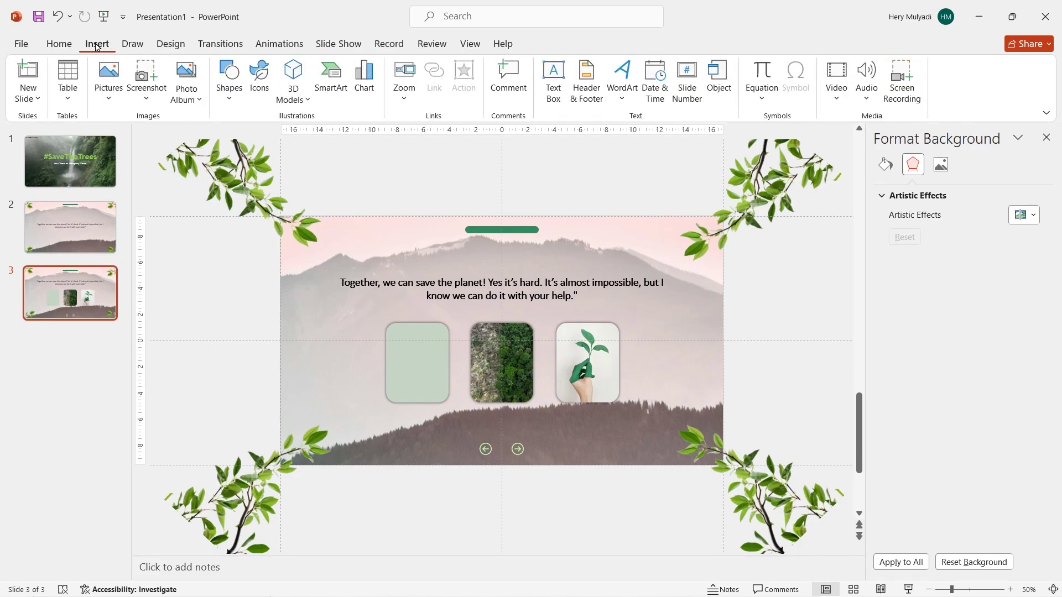
{"action": "left_click", "coordinate": [296, 95]}
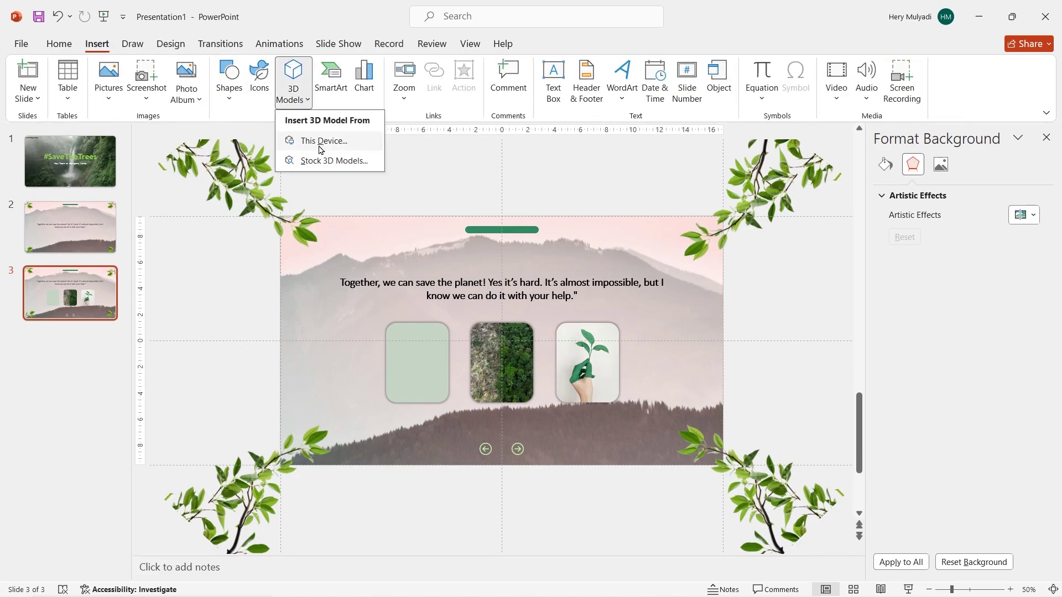
{"action": "left_click", "coordinate": [304, 157]}
{"action": "type", "text": "tree"}
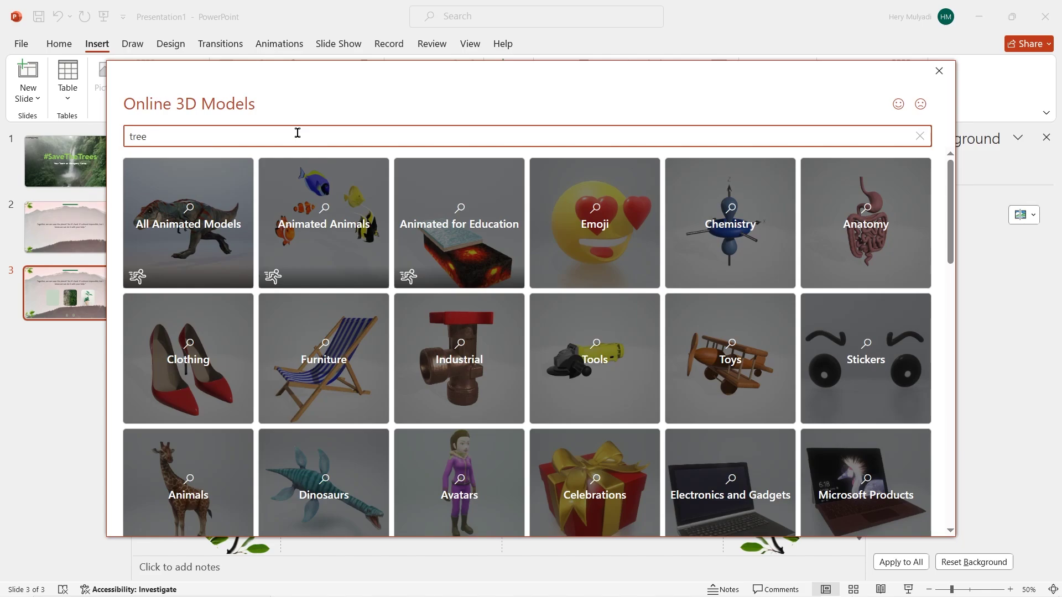
{"action": "key", "text": "Return"}
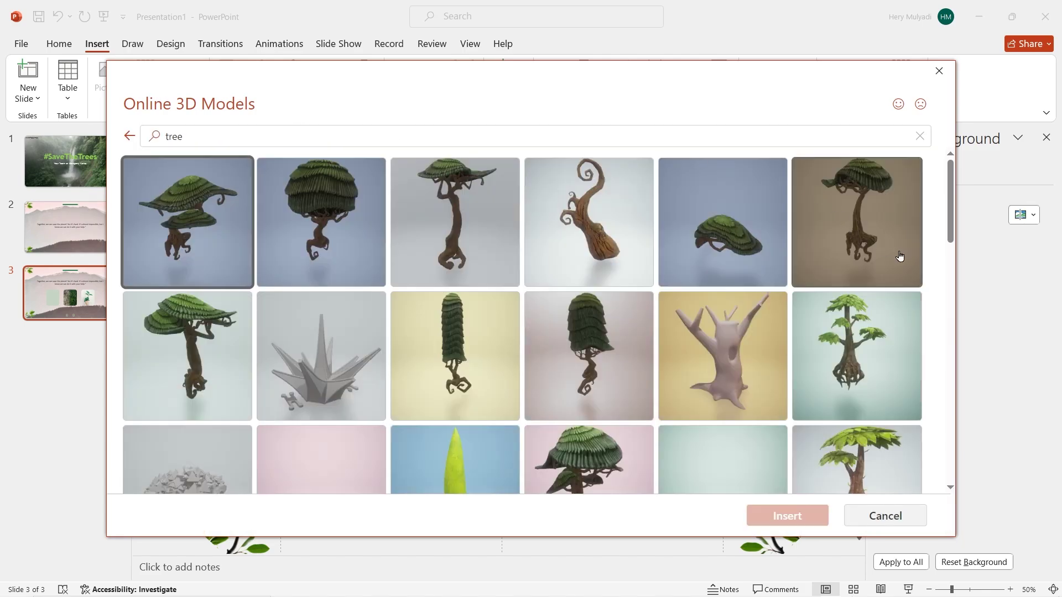
{"action": "scroll", "coordinate": [915, 267], "scroll_direction": "down", "scroll_amount": 5}
{"action": "scroll", "coordinate": [915, 268], "scroll_direction": "down", "scroll_amount": 15}
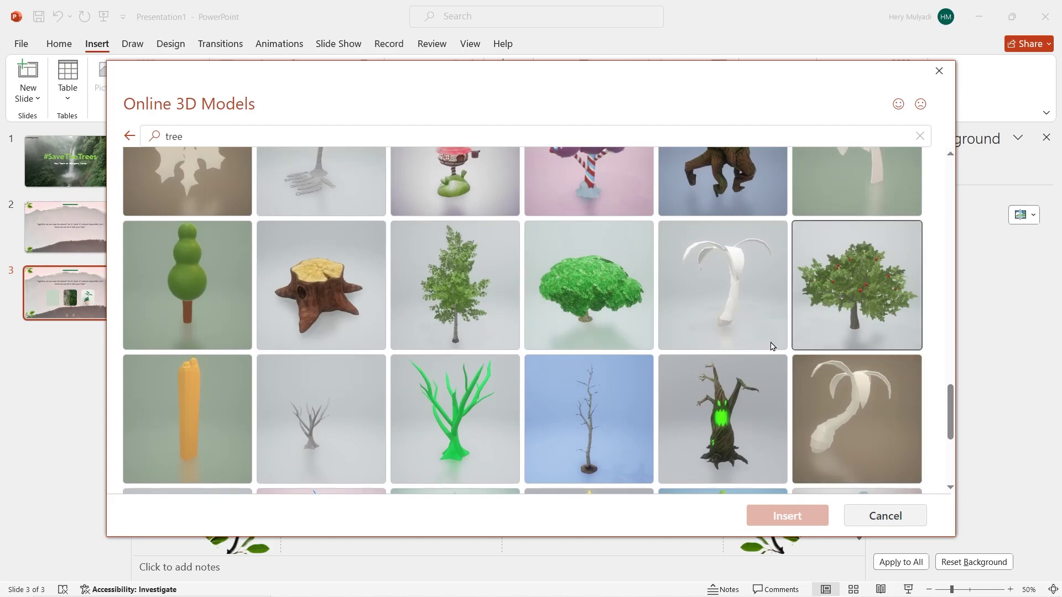
{"action": "left_click", "coordinate": [449, 278]}
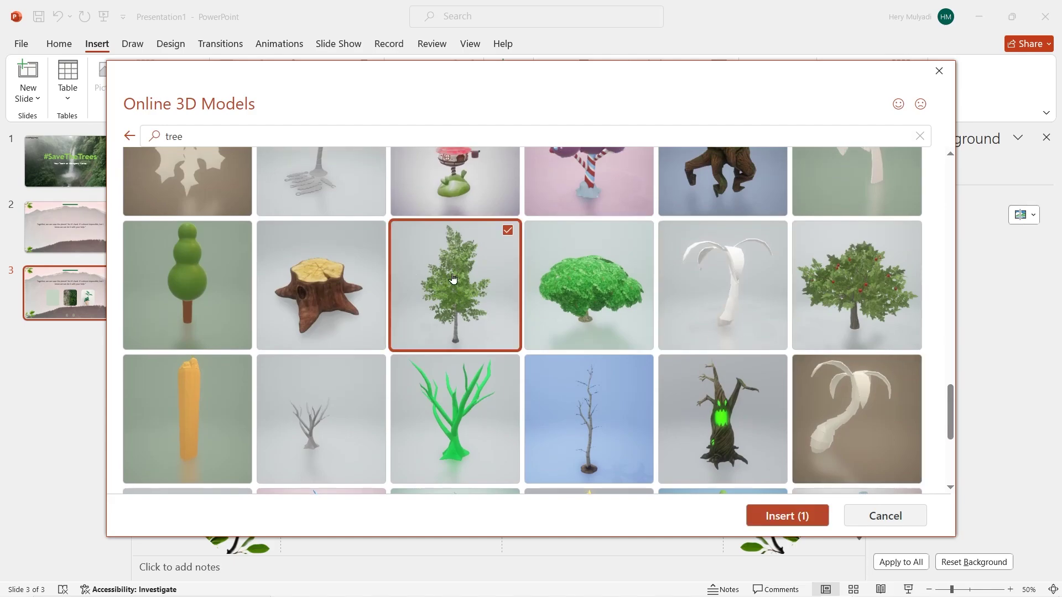
{"action": "left_click", "coordinate": [775, 515]}
Step: Shrink the 3D tree and centre it inside the empty light green card
{"action": "left_click_drag", "start_coordinate": [502, 318], "coordinate": [427, 326]}
{"action": "left_click_drag", "start_coordinate": [385, 278], "coordinate": [398, 329]}
{"action": "left_click_drag", "start_coordinate": [422, 390], "coordinate": [420, 385]}
{"action": "left_click_drag", "start_coordinate": [397, 399], "coordinate": [397, 399]}
{"action": "left_click_drag", "start_coordinate": [431, 345], "coordinate": [429, 348]}
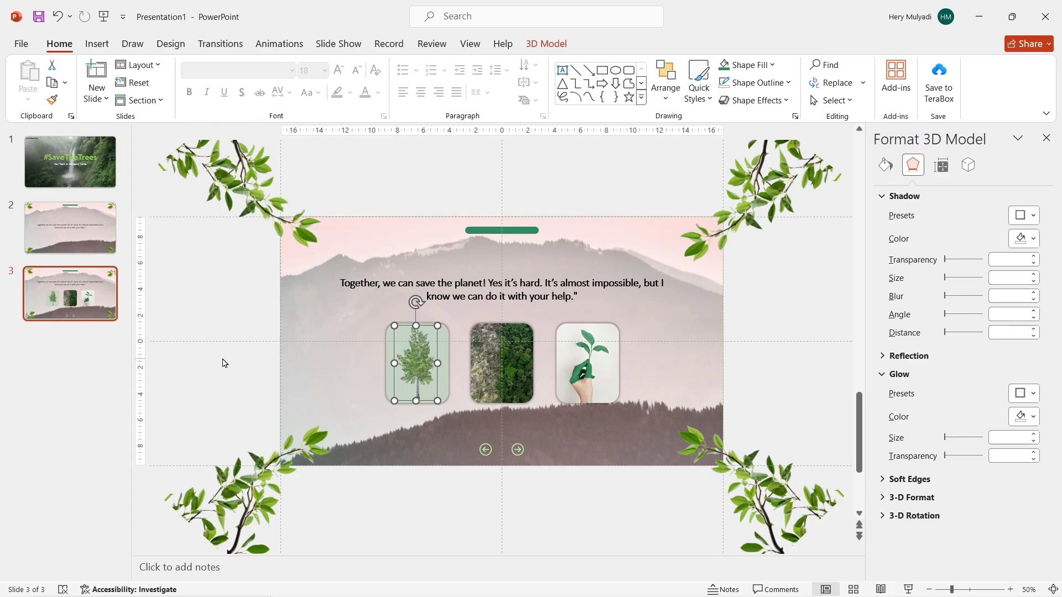
{"action": "left_click", "coordinate": [222, 362]}
Step: Duplicate slide 3 and delete the quote, both photo cards, the green bar and the navigation arrows from the copy
{"action": "right_click", "coordinate": [84, 299]}
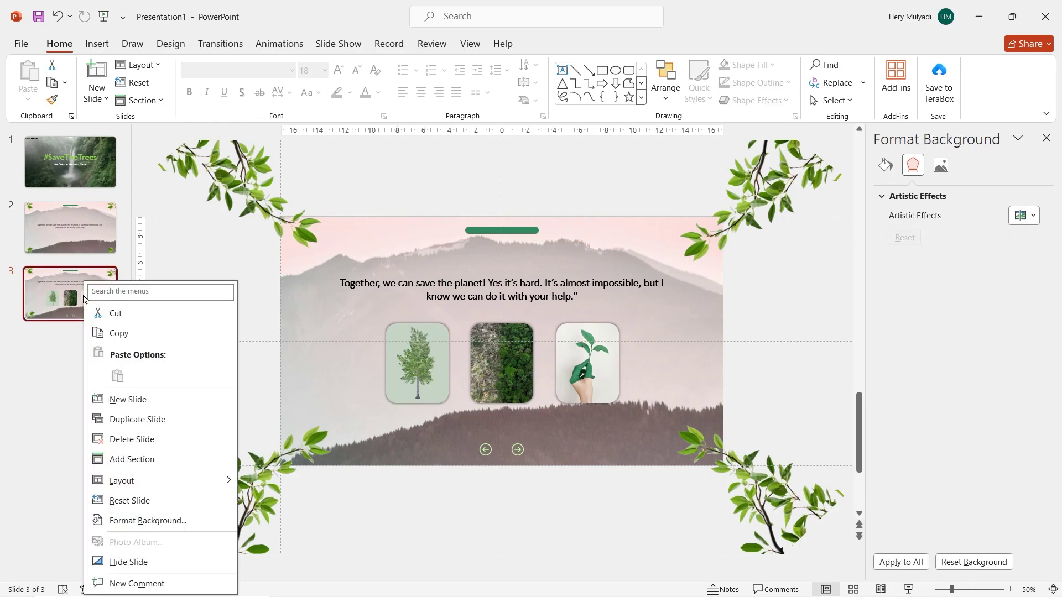
{"action": "left_click", "coordinate": [160, 420]}
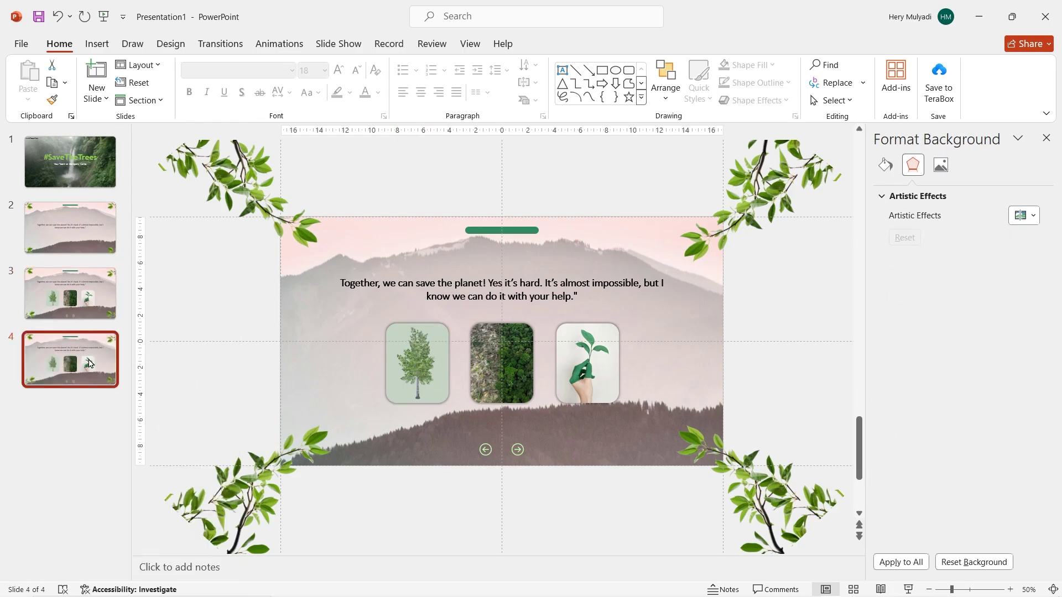
{"action": "left_click", "coordinate": [461, 282]}
{"action": "left_click", "coordinate": [488, 340], "text": "shift"}
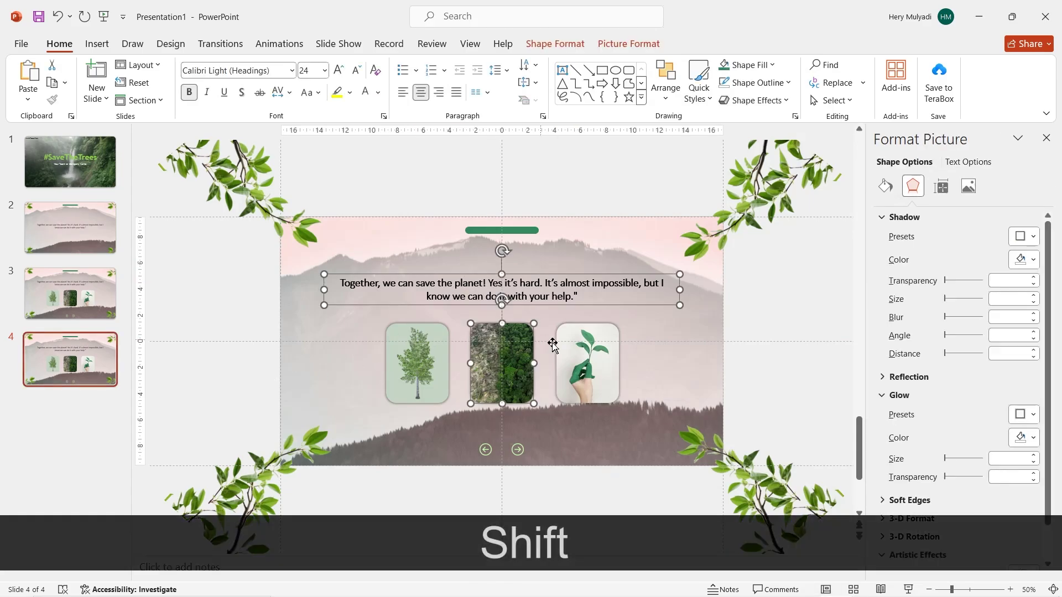
{"action": "left_click", "coordinate": [578, 356], "text": "shift"}
{"action": "left_click", "coordinate": [519, 232], "text": "shift"}
{"action": "key", "text": "Delete"}
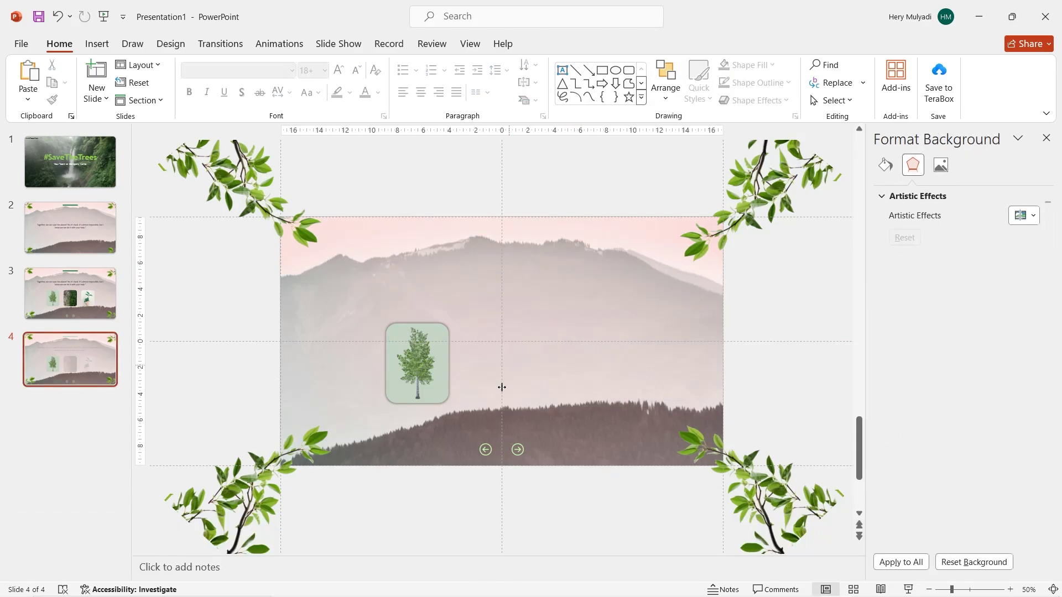
{"action": "left_click", "coordinate": [485, 449], "text": "shift"}
{"action": "left_click", "coordinate": [517, 449], "text": "shift"}
{"action": "key", "text": "Delete"}
Step: Enlarge the light green card to about 39.48 × 22.75 cm so it covers the whole slide
{"action": "left_click", "coordinate": [441, 396]}
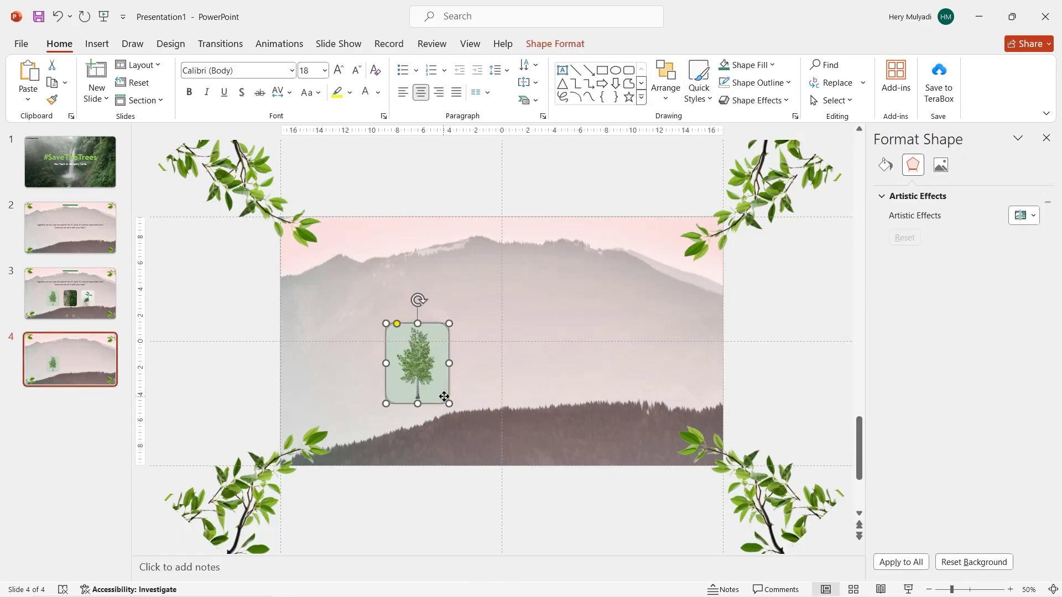
{"action": "left_click", "coordinate": [929, 590]}
{"action": "left_click", "coordinate": [929, 590]}
{"action": "left_click", "coordinate": [928, 590]}
{"action": "left_click_drag", "start_coordinate": [481, 372], "coordinate": [602, 407]}
{"action": "left_click_drag", "start_coordinate": [455, 340], "coordinate": [394, 287]}
Step: Bring all four corner branches in front of the enlarged green card
{"action": "left_click", "coordinate": [394, 423]}
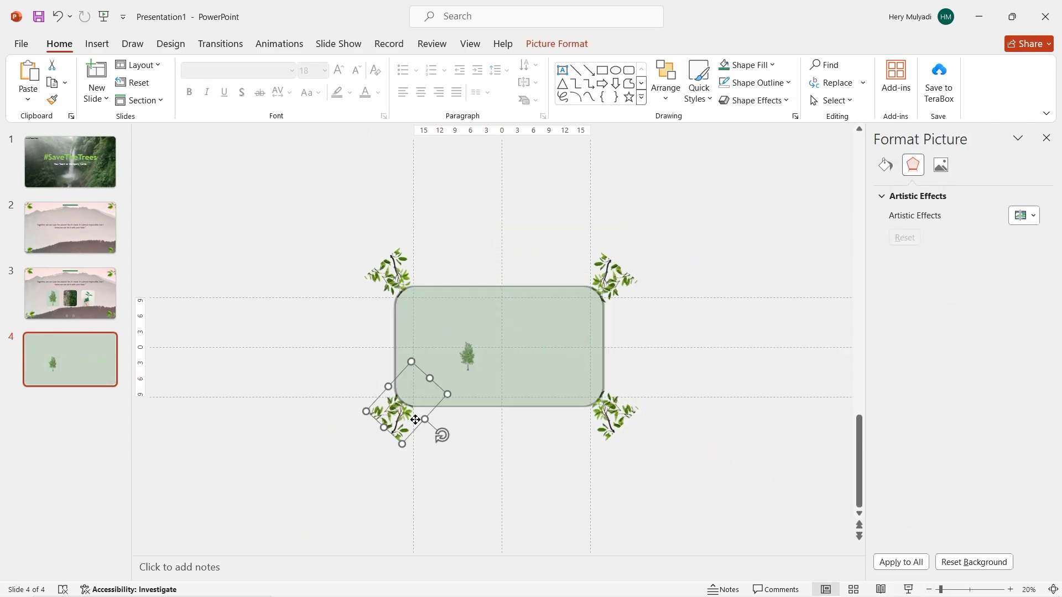
{"action": "left_click", "coordinate": [614, 417], "text": "shift"}
{"action": "left_click", "coordinate": [607, 271], "text": "shift"}
{"action": "left_click", "coordinate": [394, 264], "text": "shift"}
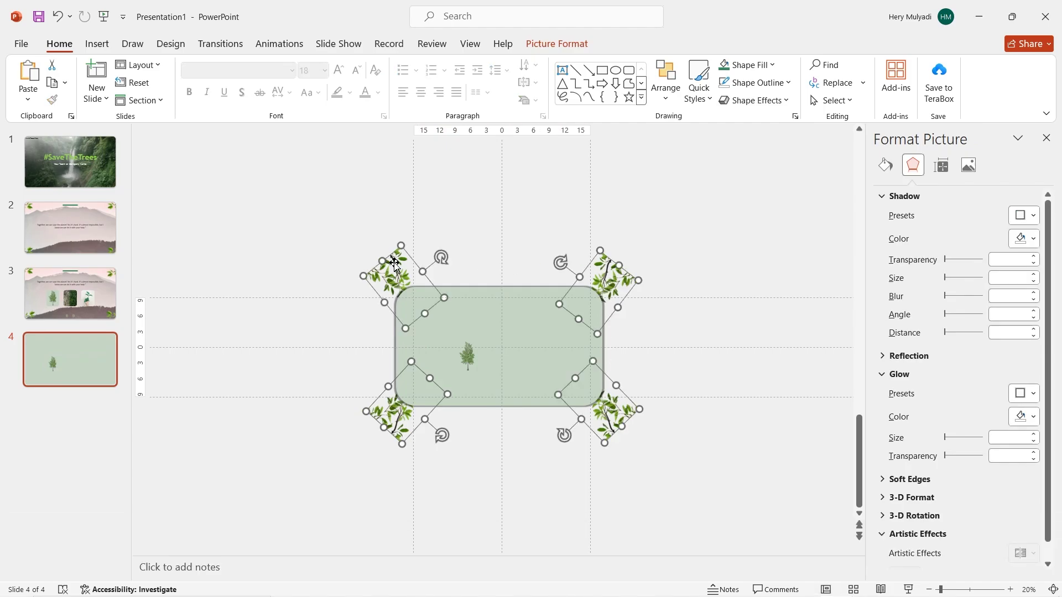
{"action": "right_click", "coordinate": [394, 264]}
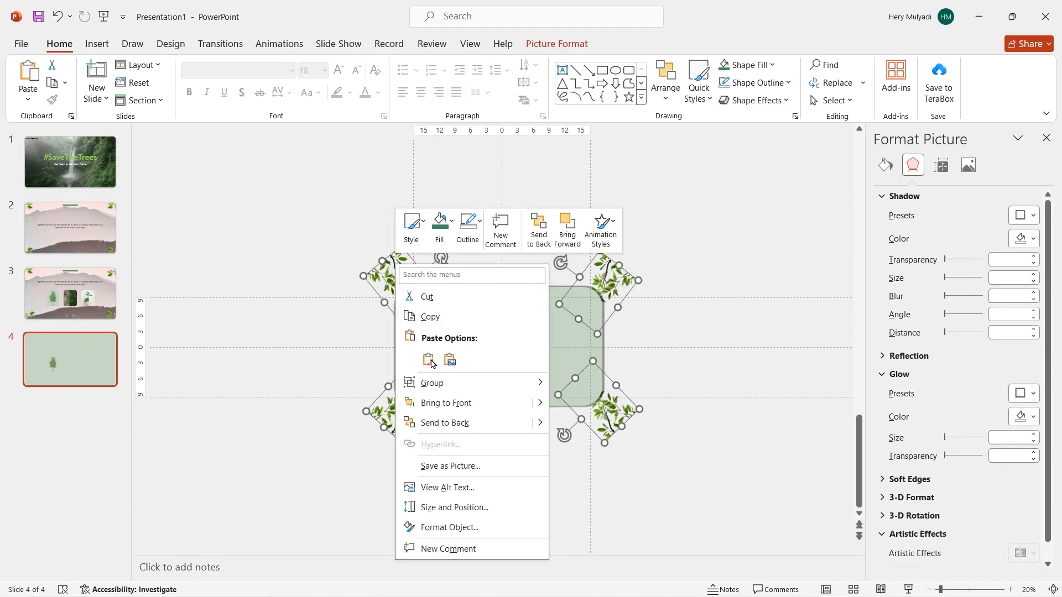
{"action": "left_click", "coordinate": [446, 403]}
{"action": "left_click", "coordinate": [469, 455]}
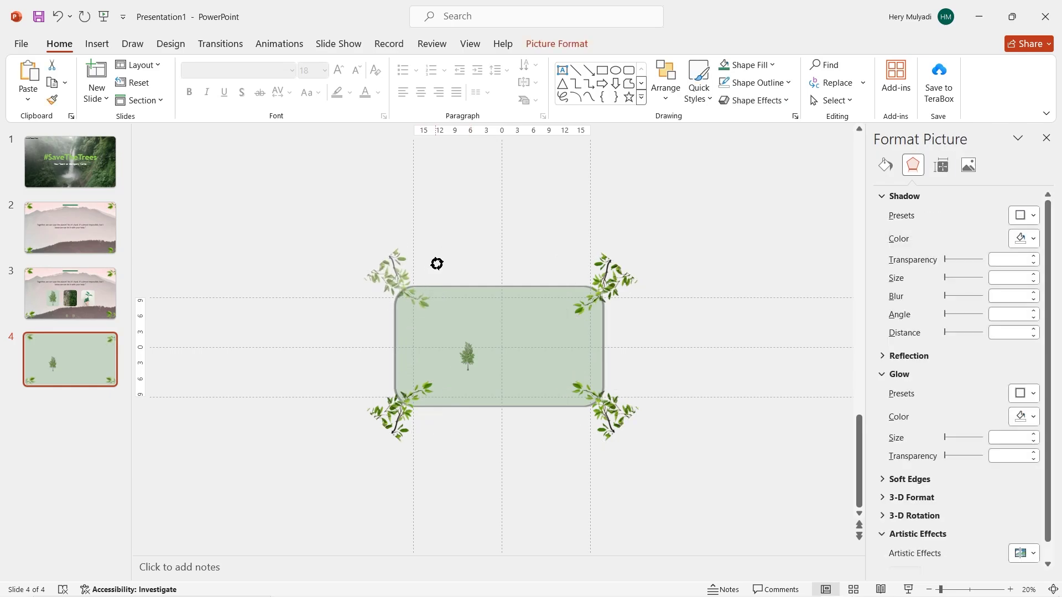
Step: Rotate each of the four corner branches slightly to a new angle
{"action": "left_click_drag", "start_coordinate": [437, 264], "coordinate": [438, 270]}
{"action": "left_click", "coordinate": [609, 279]}
{"action": "left_click_drag", "start_coordinate": [564, 267], "coordinate": [566, 261]}
{"action": "left_click", "coordinate": [610, 412]}
{"action": "left_click_drag", "start_coordinate": [563, 433], "coordinate": [568, 438]}
{"action": "left_click", "coordinate": [394, 412]}
{"action": "left_click_drag", "start_coordinate": [434, 428], "coordinate": [430, 430]}
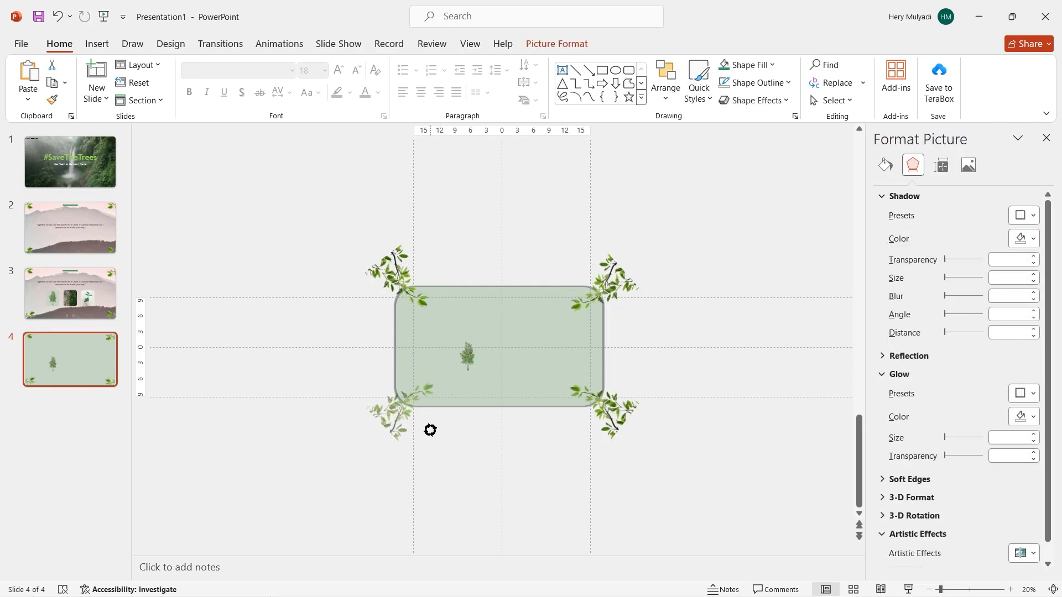
{"action": "left_click", "coordinate": [431, 431]}
{"action": "left_click", "coordinate": [483, 426]}
Step: Move the 3D tree to the left part of slide 4, enlarge it to most of the slide height and turn it sideways in 3D
{"action": "left_click", "coordinate": [466, 355]}
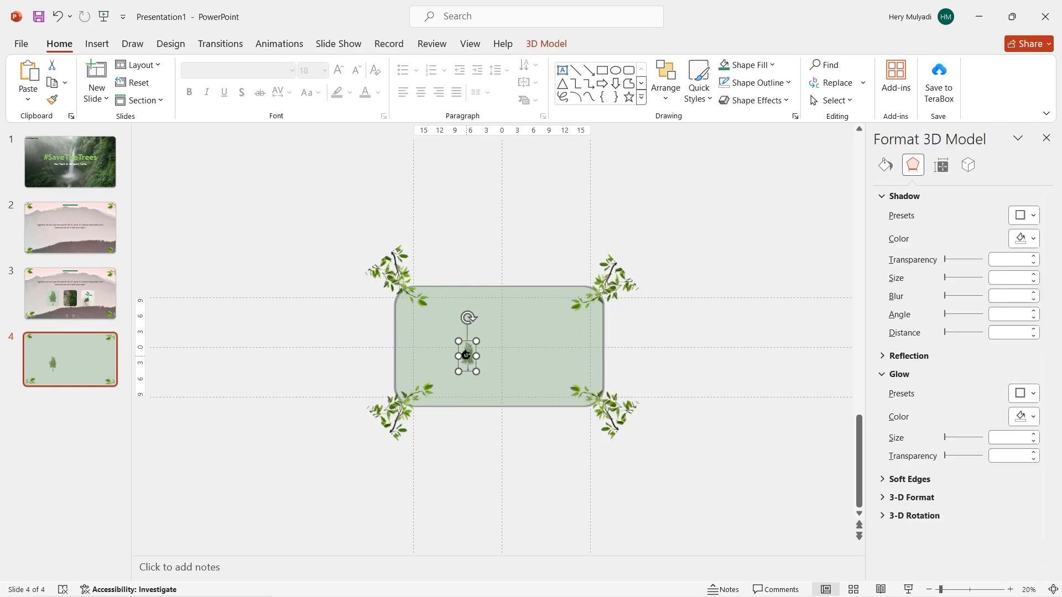
{"action": "left_click_drag", "start_coordinate": [466, 355], "coordinate": [439, 341]}
{"action": "left_click", "coordinate": [1011, 589]}
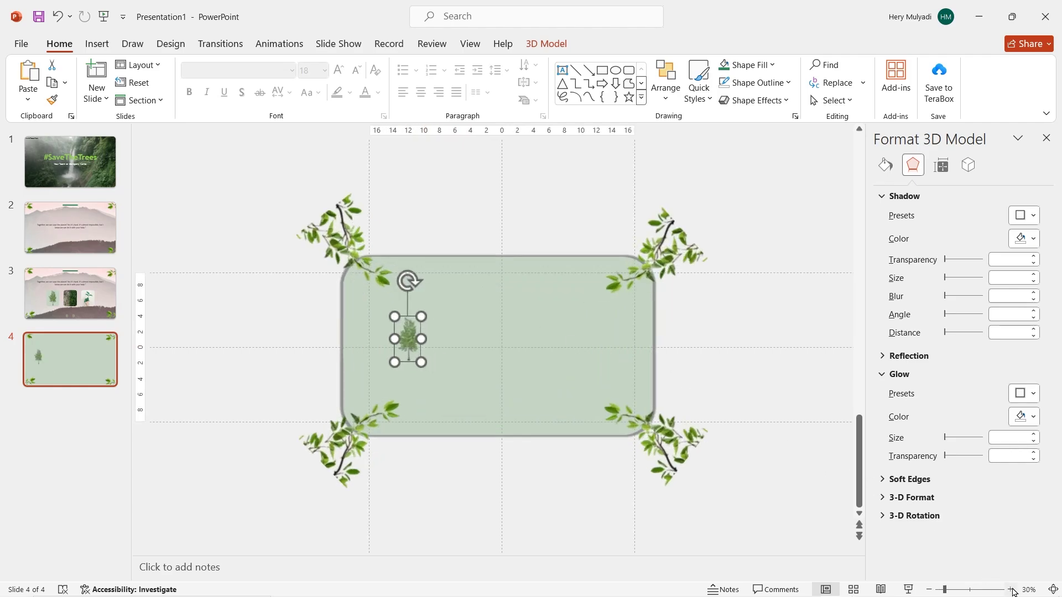
{"action": "left_click", "coordinate": [1010, 590]}
{"action": "left_click", "coordinate": [1011, 589]}
{"action": "left_click", "coordinate": [1010, 589]}
{"action": "left_click_drag", "start_coordinate": [403, 392], "coordinate": [477, 519]}
{"action": "left_click_drag", "start_coordinate": [443, 439], "coordinate": [429, 372]}
{"action": "left_click_drag", "start_coordinate": [473, 462], "coordinate": [484, 469]}
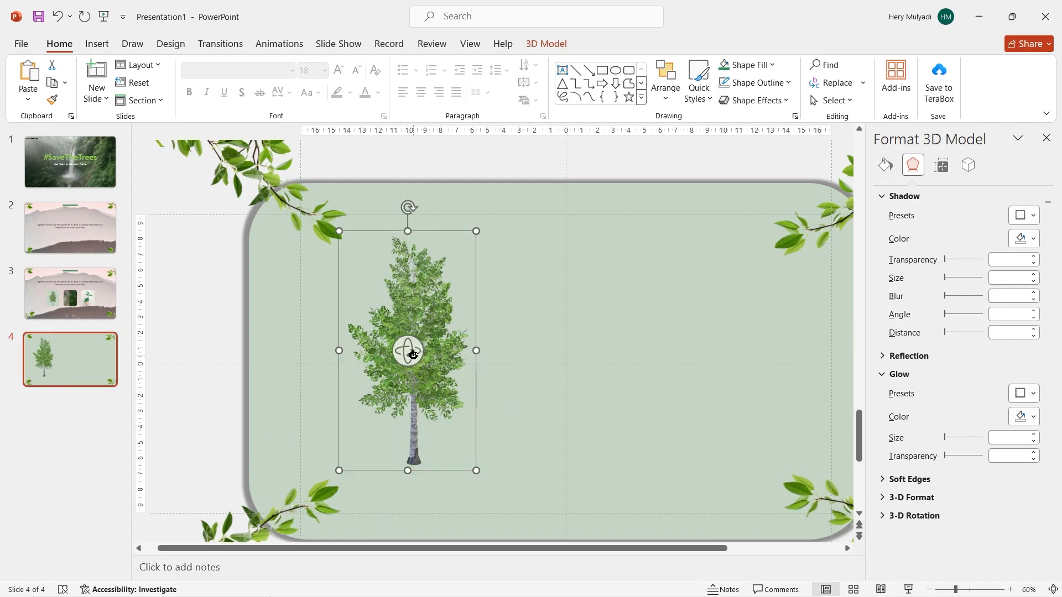
{"action": "left_click_drag", "start_coordinate": [413, 354], "coordinate": [150, 358]}
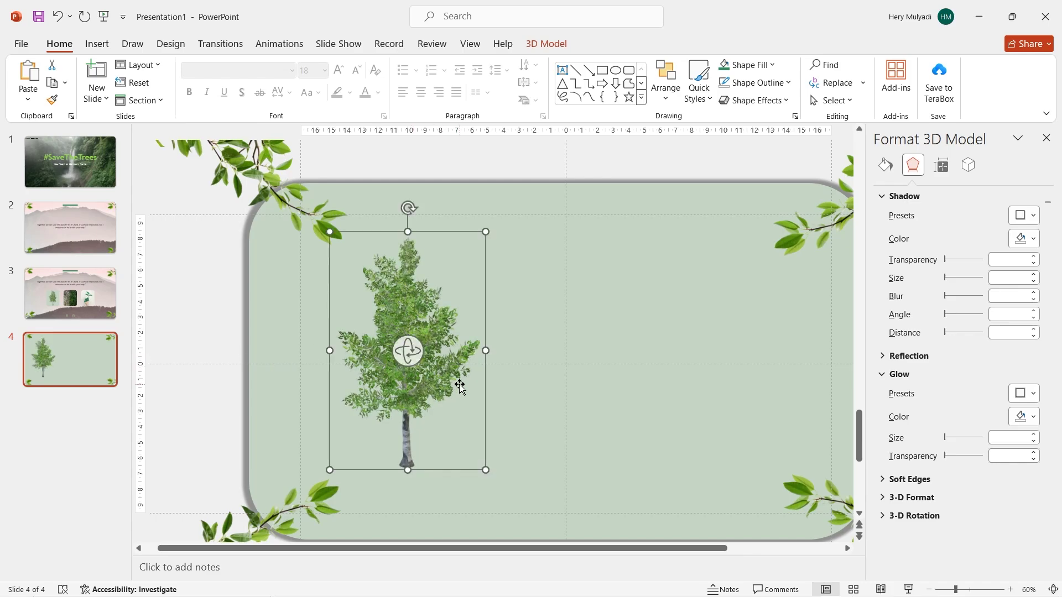
Step: Draw a horizontal line about 17.78 cm long beside the upper half of the tree
{"action": "left_click", "coordinate": [97, 44]}
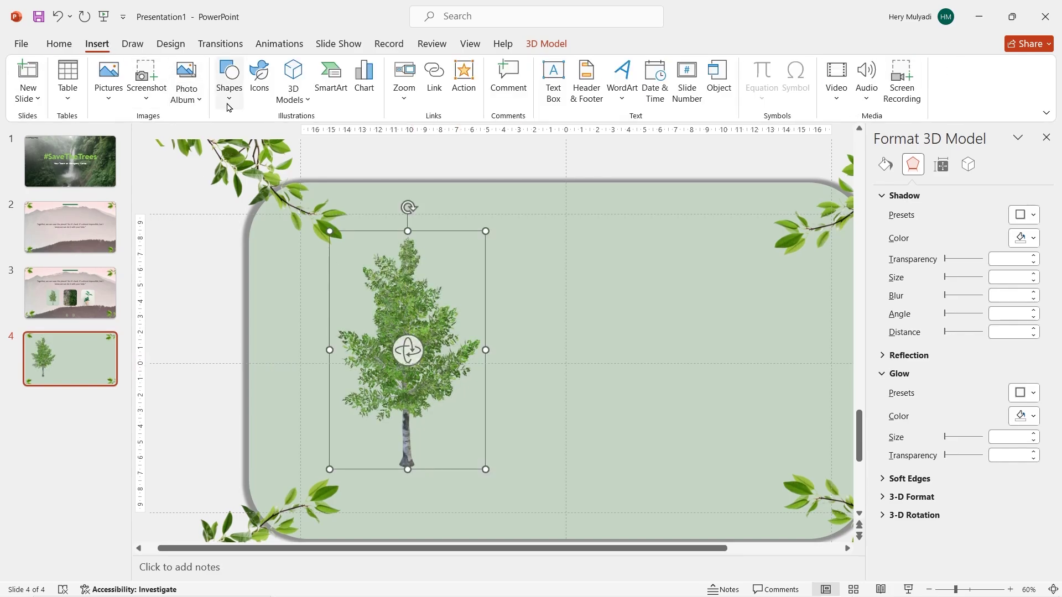
{"action": "left_click", "coordinate": [230, 99]}
{"action": "left_click", "coordinate": [237, 142]}
{"action": "left_click_drag", "start_coordinate": [499, 297], "coordinate": [778, 297]}
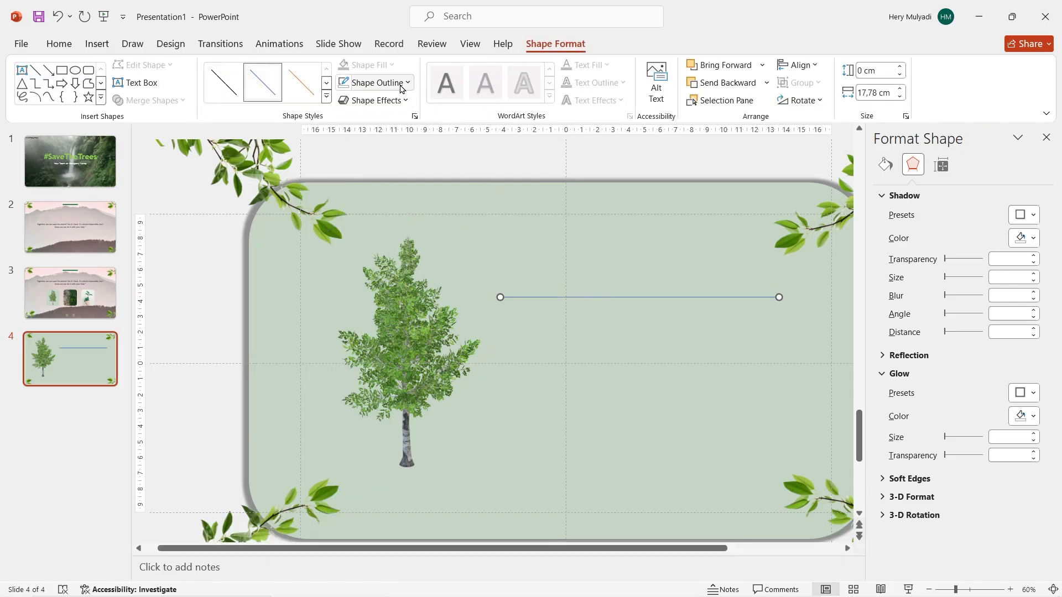
Step: Give the line the recent dark green colour and a 1½ pt weight, and move it down slightly
{"action": "left_click", "coordinate": [369, 83]}
{"action": "left_click", "coordinate": [351, 249]}
{"action": "left_click", "coordinate": [368, 87]}
{"action": "mouse_move", "coordinate": [445, 335]}
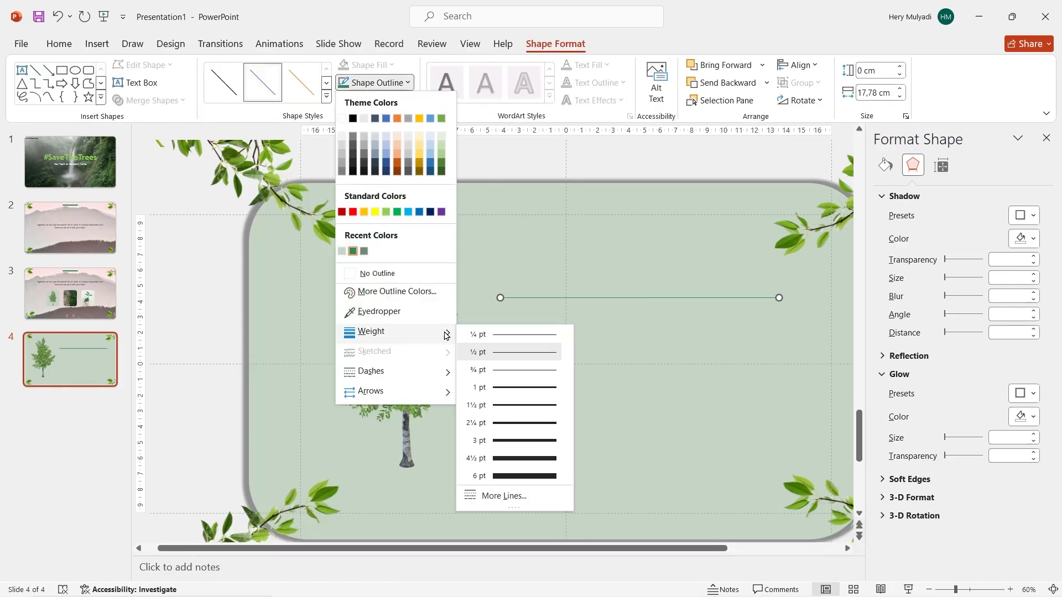
{"action": "left_click", "coordinate": [524, 406]}
{"action": "left_click_drag", "start_coordinate": [522, 297], "coordinate": [521, 340]}
Step: Draw a 0.64 cm circle on the line's left end, with dark green fill and no outline
{"action": "left_click", "coordinate": [97, 43]}
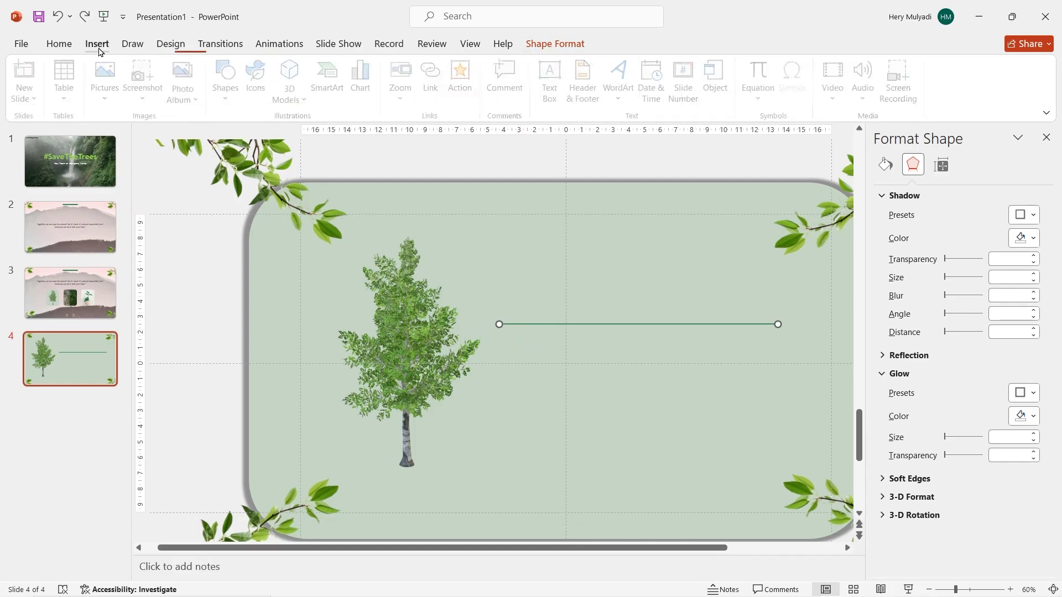
{"action": "left_click", "coordinate": [224, 97]}
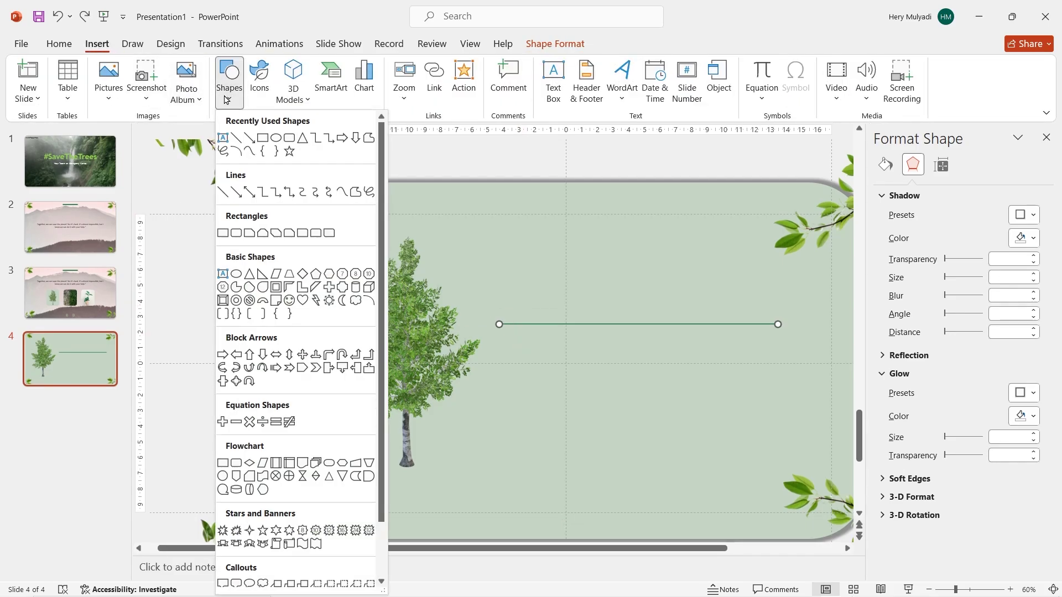
{"action": "left_click", "coordinate": [276, 137]}
{"action": "left_click_drag", "start_coordinate": [503, 330], "coordinate": [495, 320]}
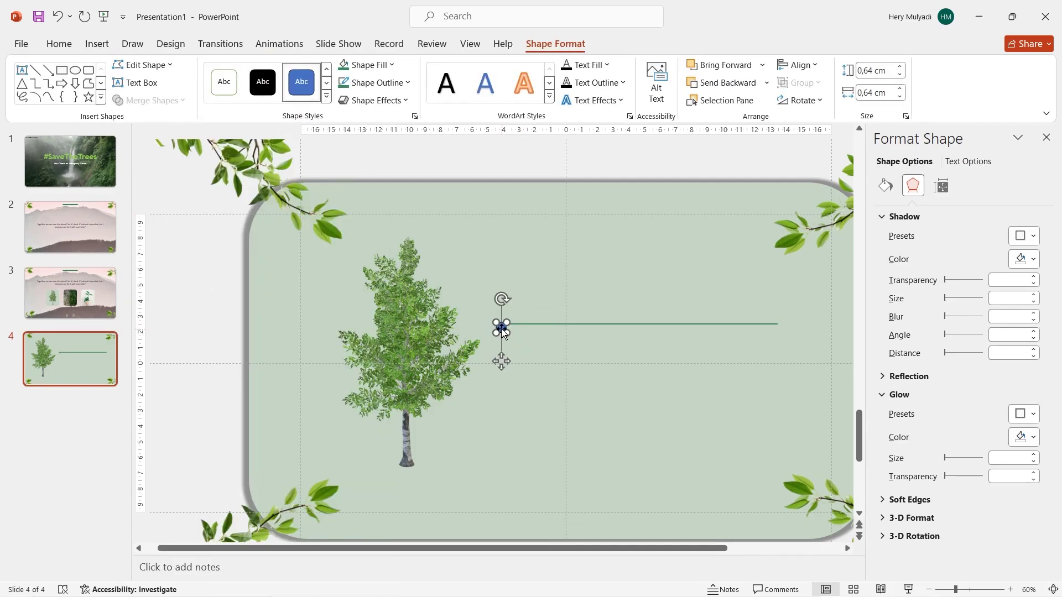
{"action": "left_click", "coordinate": [372, 83]}
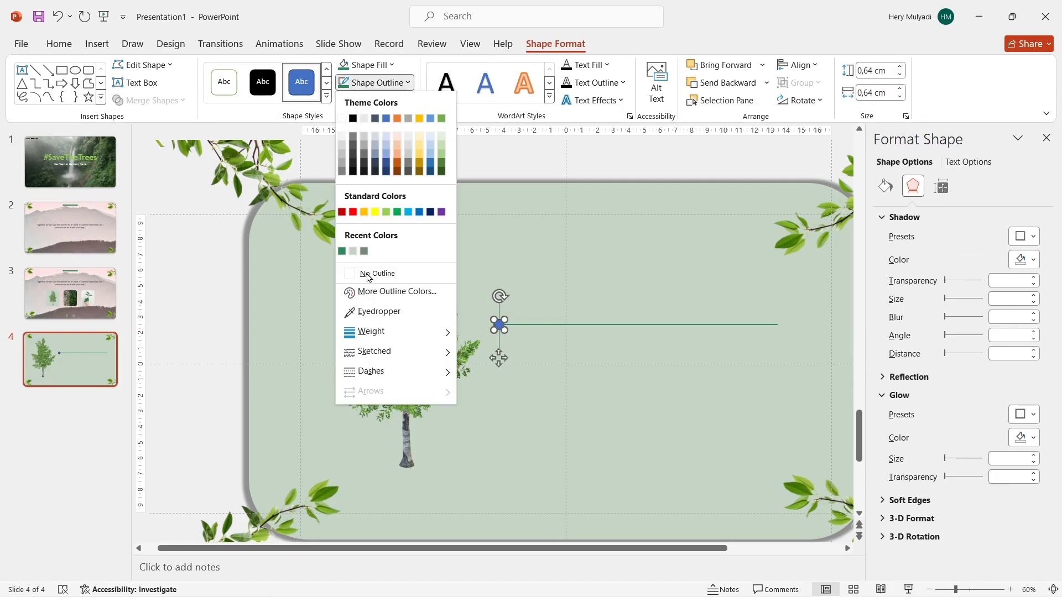
{"action": "left_click", "coordinate": [353, 277]}
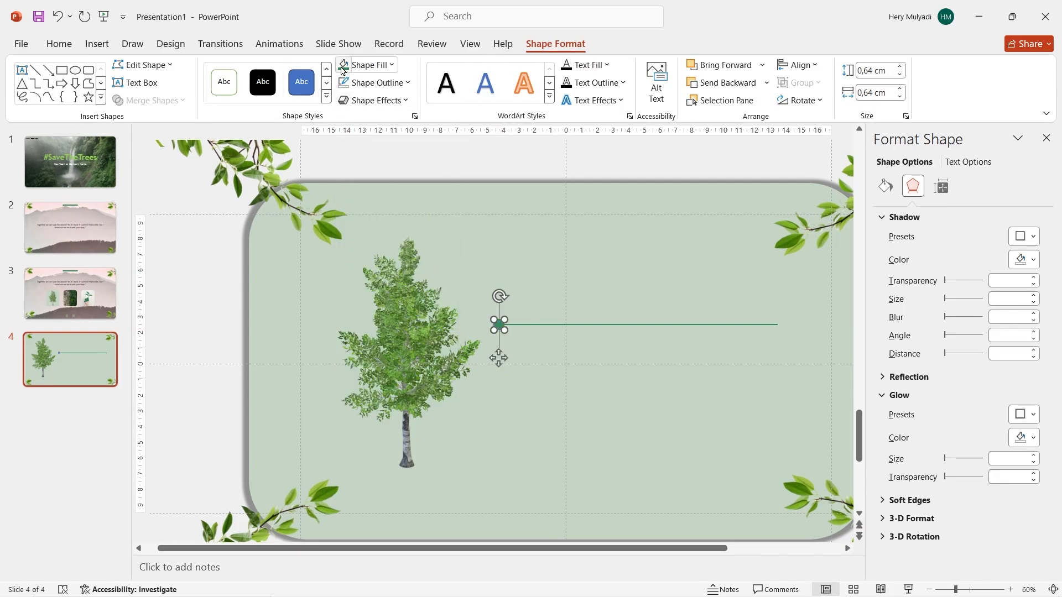
Step: Duplicate the green circle and place the copy on the line's right end
{"action": "key", "text": "ctrl+d"}
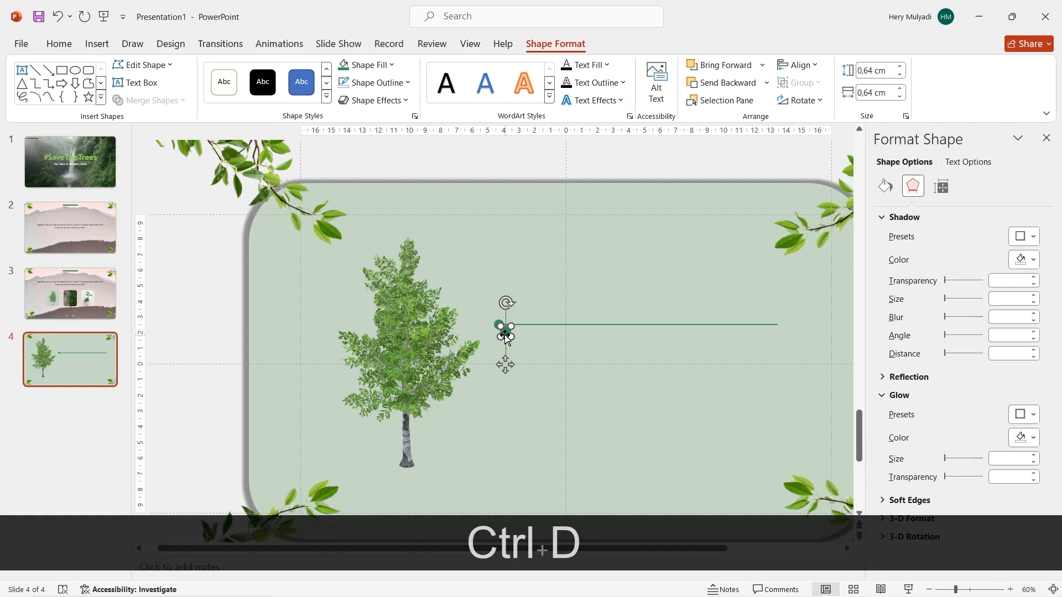
{"action": "left_click_drag", "start_coordinate": [507, 334], "coordinate": [778, 327]}
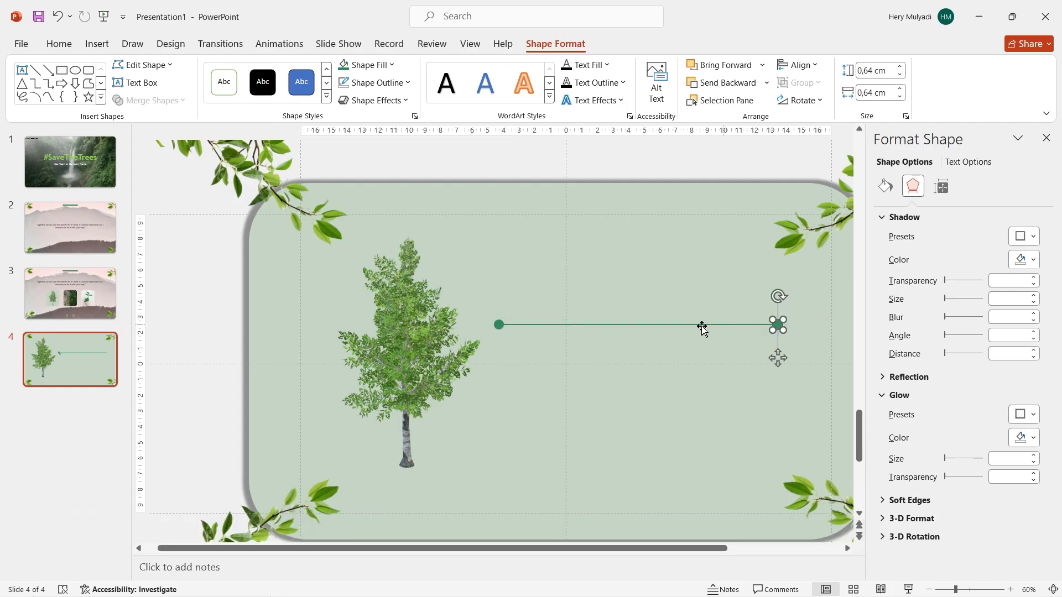
{"action": "left_click", "coordinate": [634, 375]}
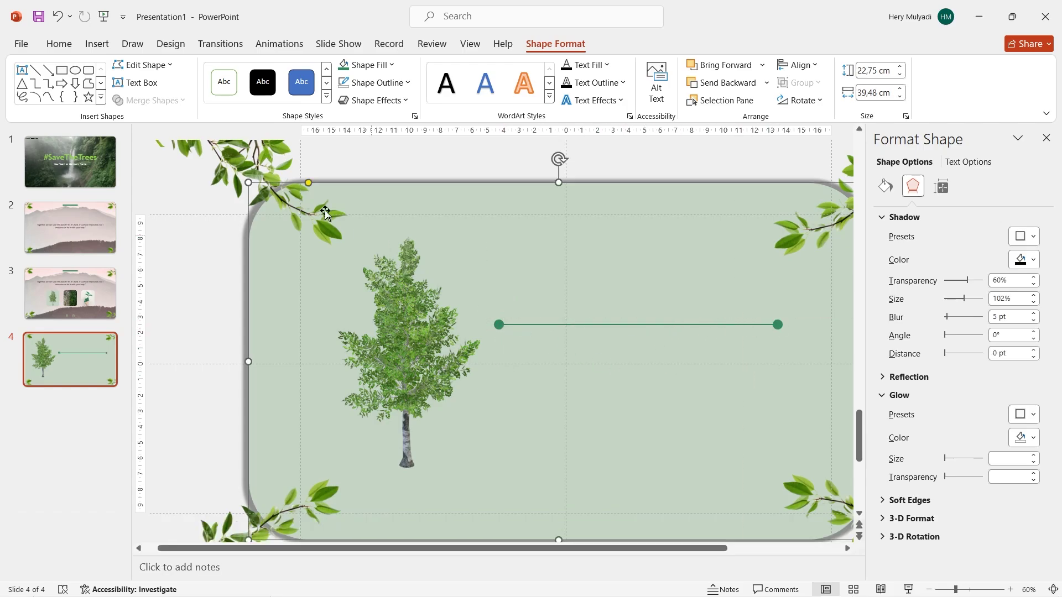
Step: Add a text box above the green line and paste in the large heading "TREE"
{"action": "left_click", "coordinate": [97, 44]}
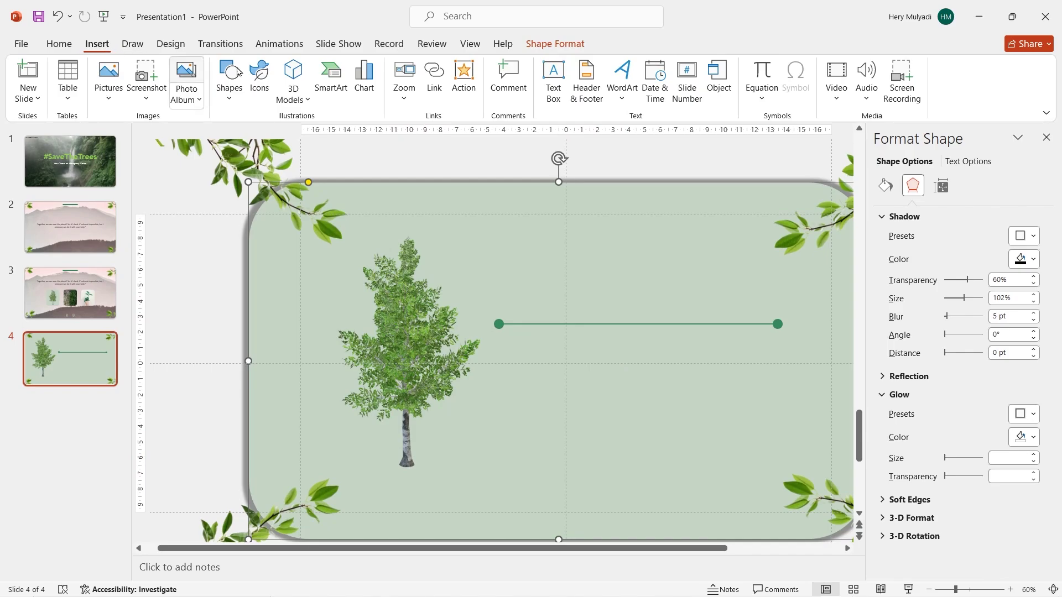
{"action": "left_click", "coordinate": [552, 83]}
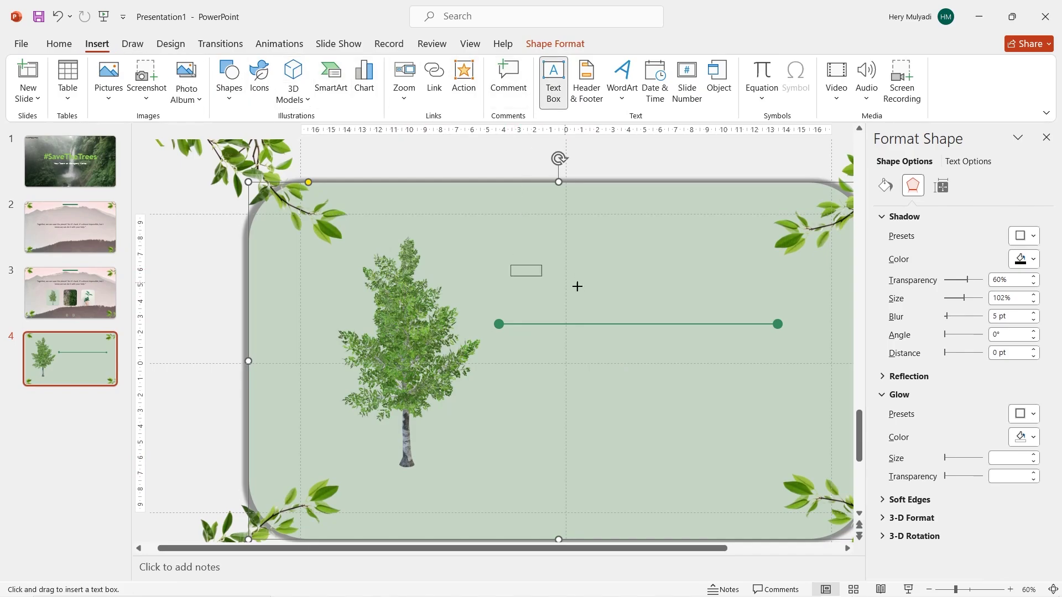
{"action": "left_click_drag", "start_coordinate": [577, 286], "coordinate": [671, 318]}
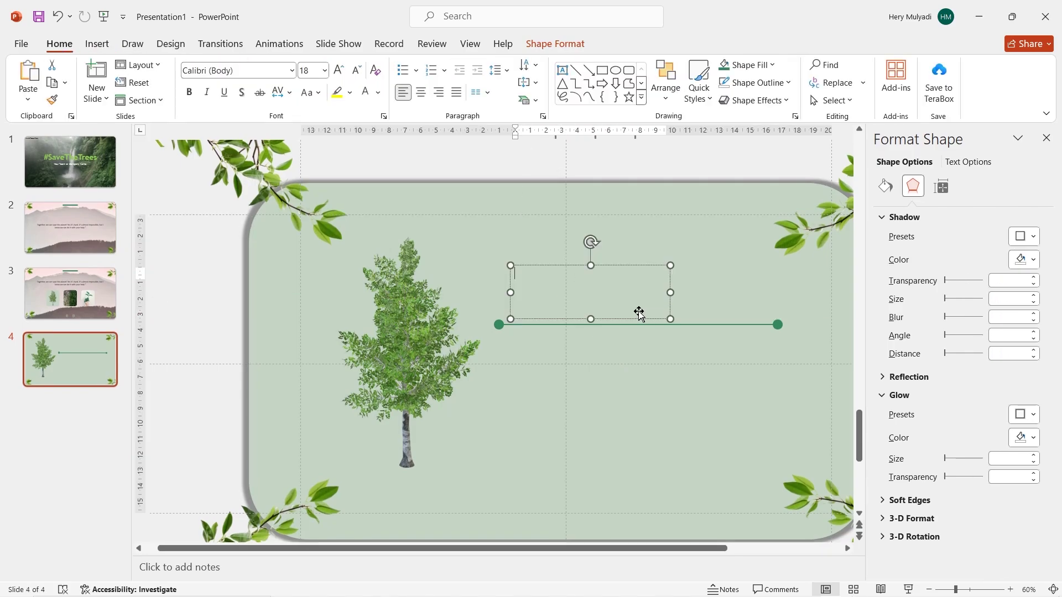
{"action": "type", "text": "TREE"}
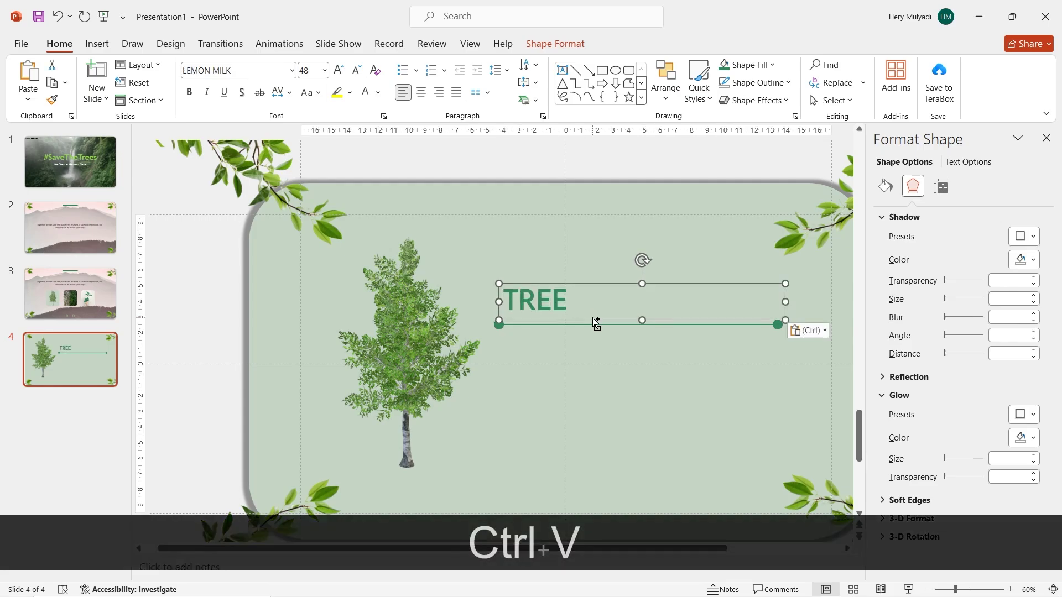
Step: Add a text box below the line, paste the "Trees provide so many benefits" paragraph, and remove its trailing blank line
{"action": "left_click", "coordinate": [97, 44]}
{"action": "left_click", "coordinate": [543, 99]}
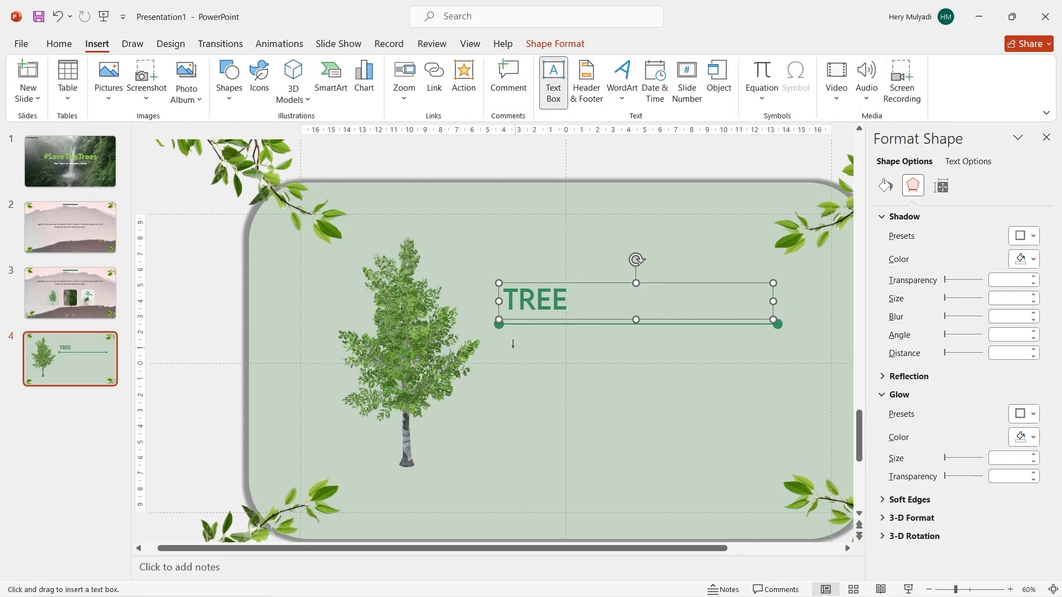
{"action": "left_click_drag", "start_coordinate": [503, 329], "coordinate": [773, 444]}
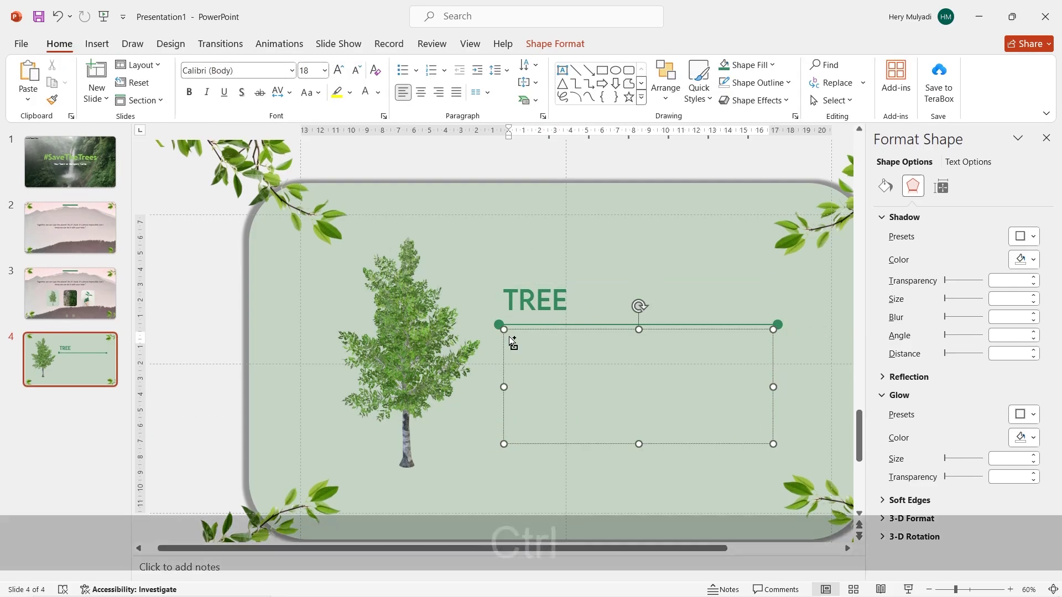
{"action": "type", "text": "Trees provide so many benefits to our everyday lives. They filter clean air, provide fresh drinking water, help curb climate change, and create homes for thousands of species of plants and animals."}
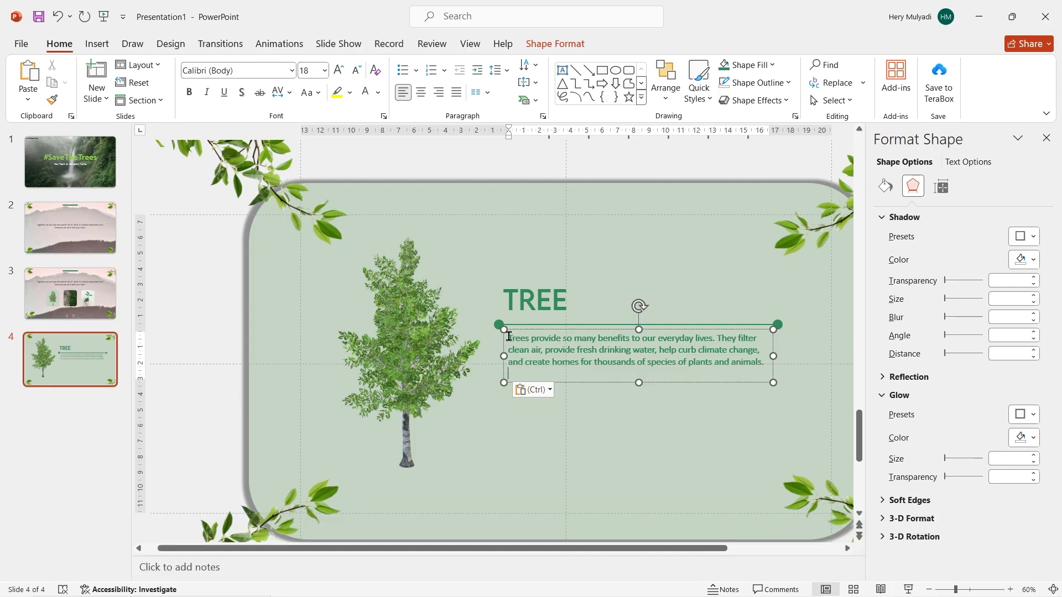
{"action": "key", "text": "BackSpace"}
Step: Enlarge the tree paragraph to 24 pt and narrow its text box slightly so it ends short of the line's right circle
{"action": "triple_click", "coordinate": [509, 339]}
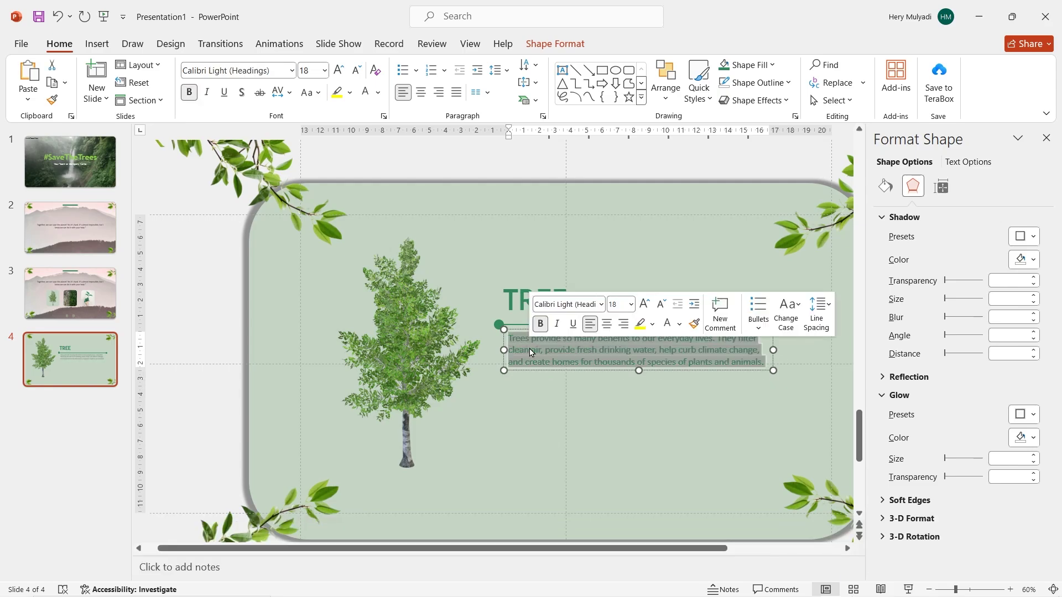
{"action": "left_click", "coordinate": [339, 70]}
{"action": "left_click", "coordinate": [339, 69]}
{"action": "left_click_drag", "start_coordinate": [773, 369], "coordinate": [752, 372]}
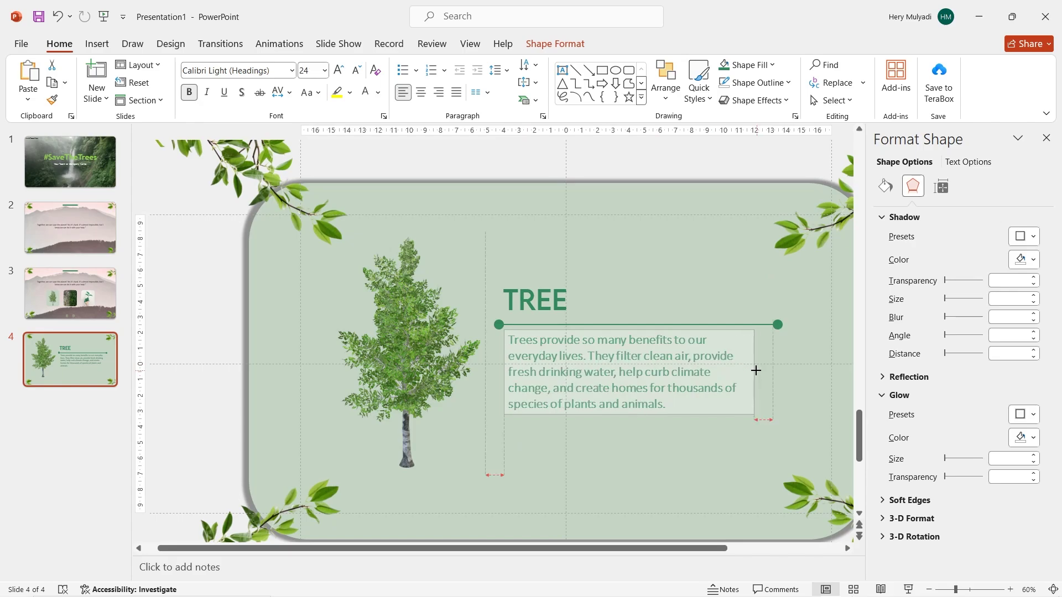
{"action": "left_click", "coordinate": [709, 452]}
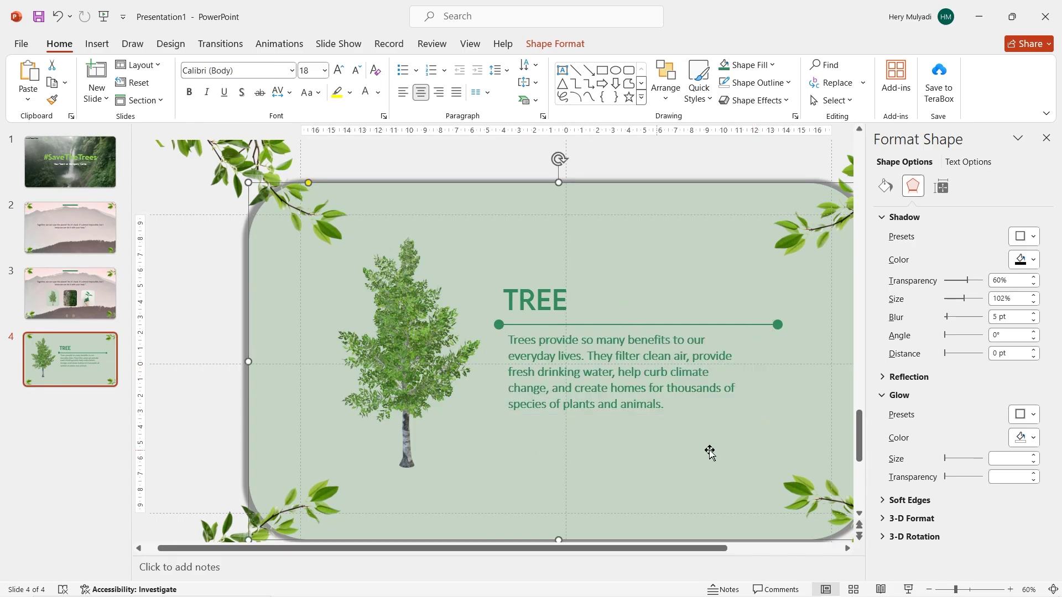
Step: Duplicate slide 4, the green TREE detail slide
{"action": "left_click", "coordinate": [929, 590]}
{"action": "left_click", "coordinate": [929, 590]}
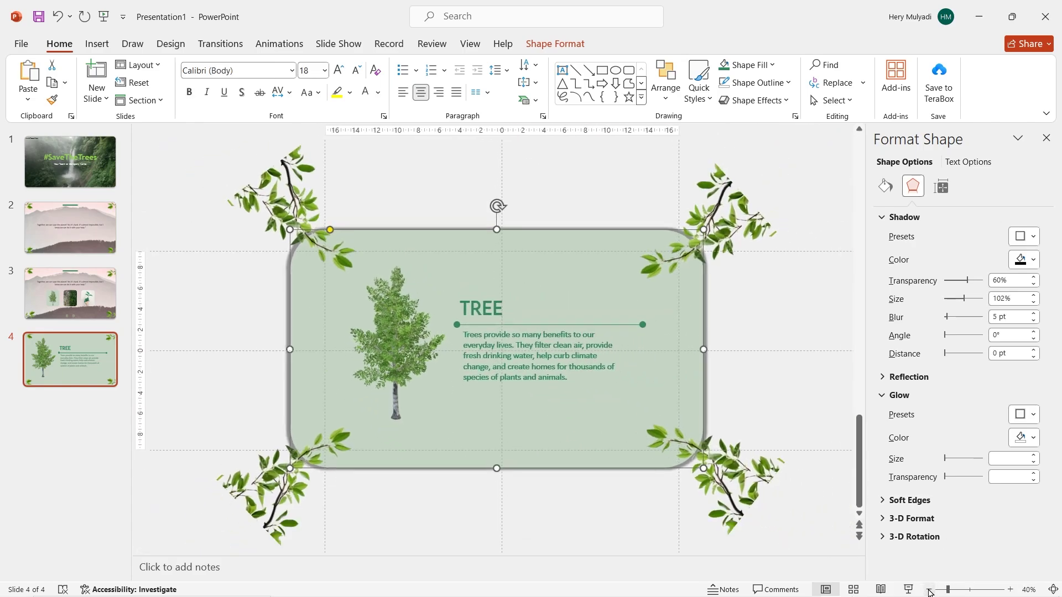
{"action": "left_click", "coordinate": [252, 390]}
{"action": "right_click", "coordinate": [77, 363]}
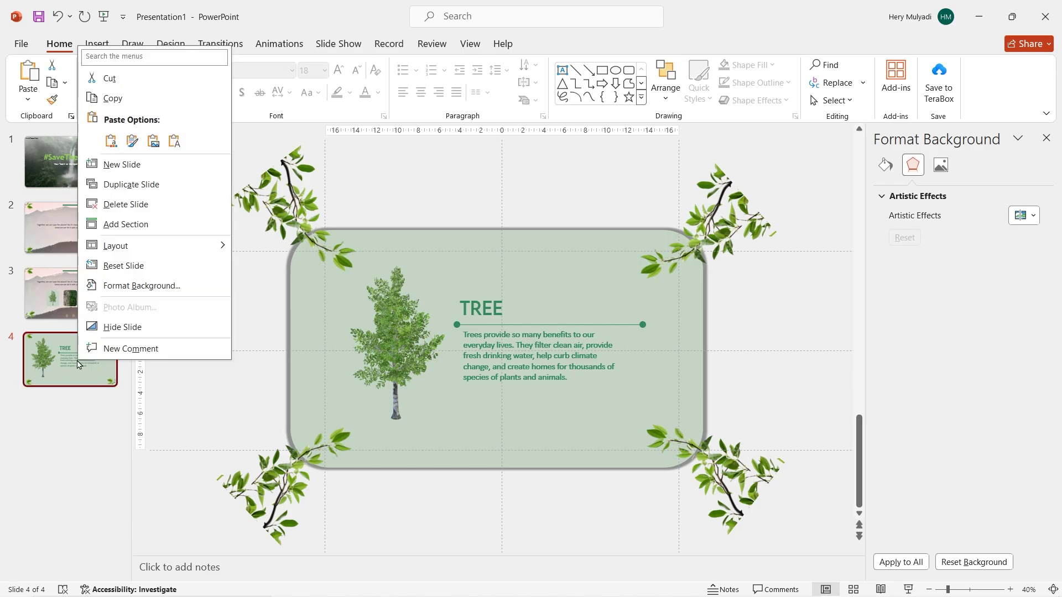
{"action": "left_click", "coordinate": [133, 185]}
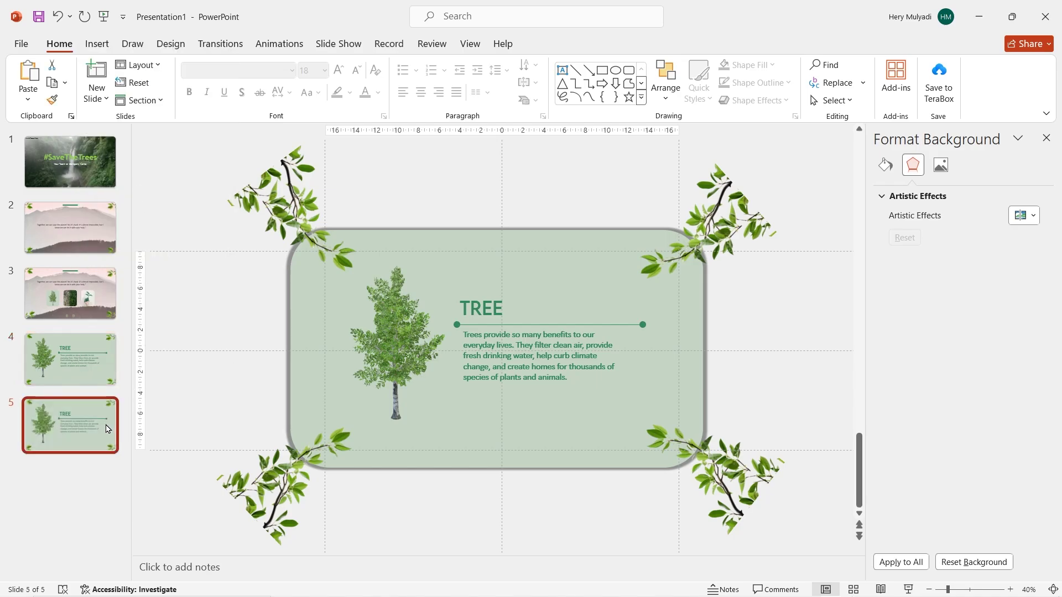
Step: Move the four leafy branches on the duplicated slide diagonally outward from their corners
{"action": "left_click", "coordinate": [284, 483]}
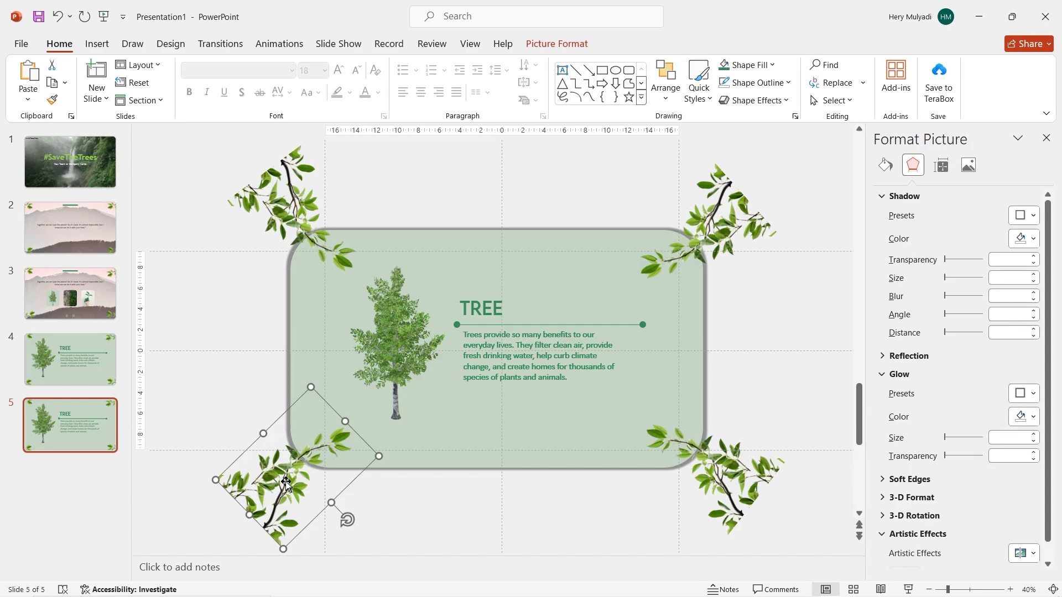
{"action": "left_click_drag", "start_coordinate": [290, 474], "coordinate": [262, 497]}
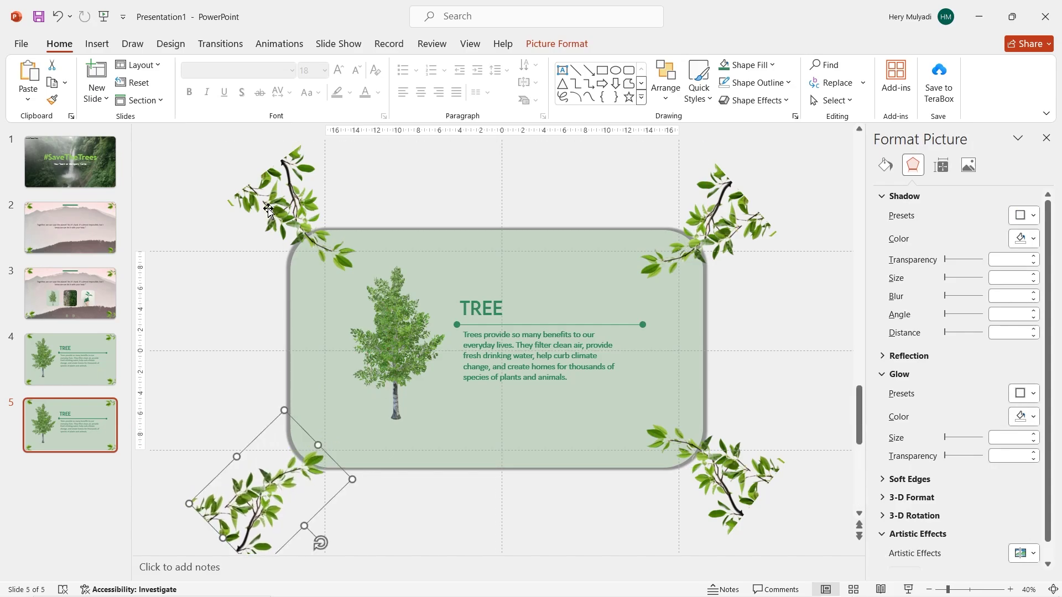
{"action": "left_click_drag", "start_coordinate": [293, 208], "coordinate": [261, 186]}
{"action": "left_click_drag", "start_coordinate": [720, 224], "coordinate": [759, 201]}
{"action": "left_click_drag", "start_coordinate": [715, 466], "coordinate": [751, 493]}
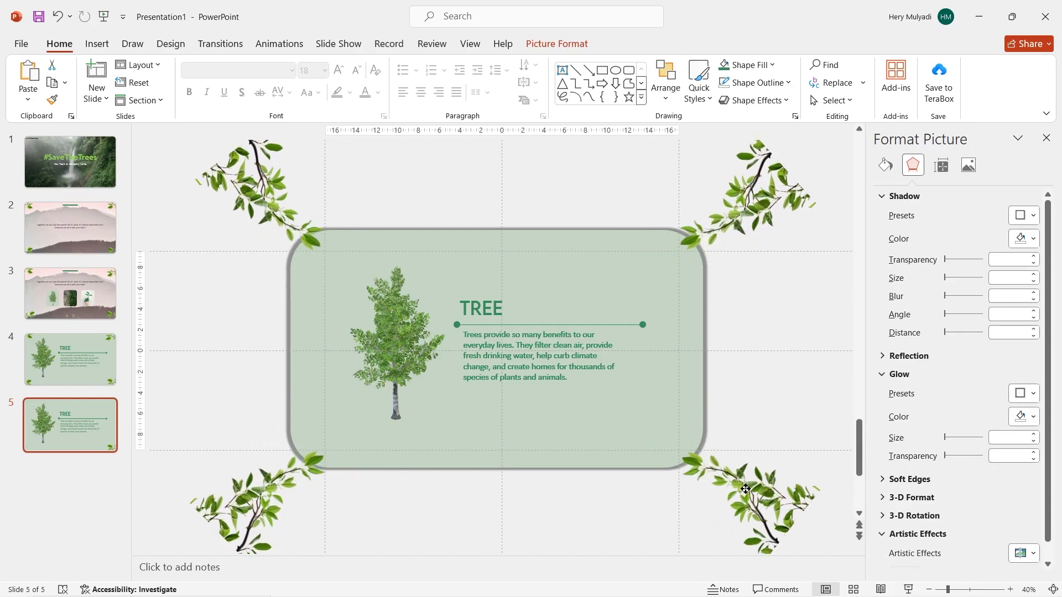
Step: Delete the heading, paragraph, line and end circles on slide 5, and move the 3D tree to the centre, rotated to another angle
{"action": "left_click", "coordinate": [499, 364]}
{"action": "left_click", "coordinate": [488, 311], "text": "shift"}
{"action": "key", "text": "ctrl+z"}
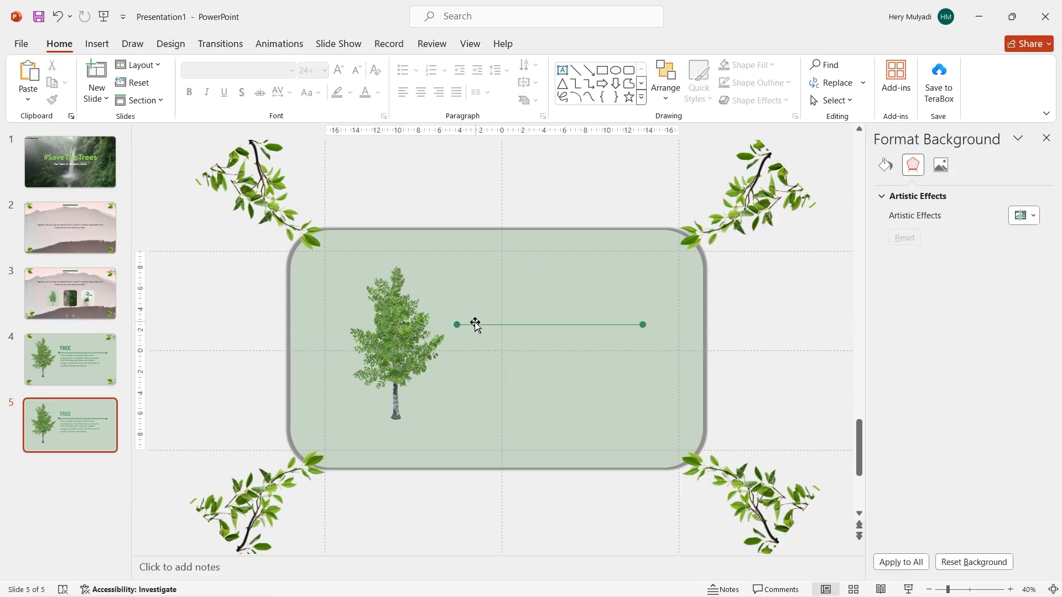
{"action": "left_click_drag", "start_coordinate": [423, 334], "coordinate": [626, 371]}
{"action": "left_click", "coordinate": [266, 350]}
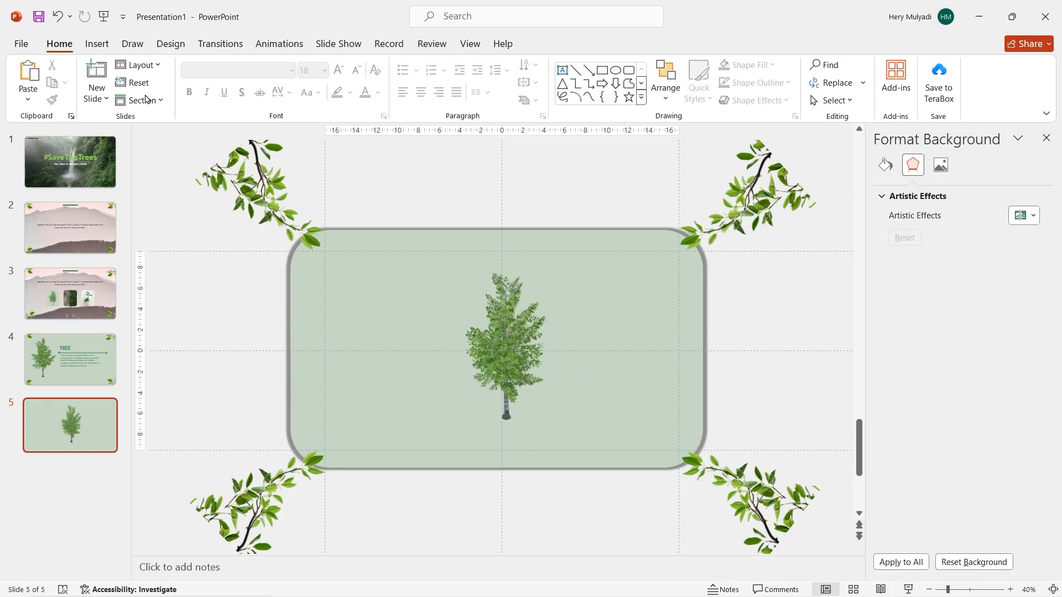
Step: Draw a horizontal line about 9.9 cm long on the tree's left side and give it the recent dark green colour
{"action": "left_click", "coordinate": [97, 44]}
{"action": "left_click", "coordinate": [235, 104]}
{"action": "left_click", "coordinate": [236, 137]}
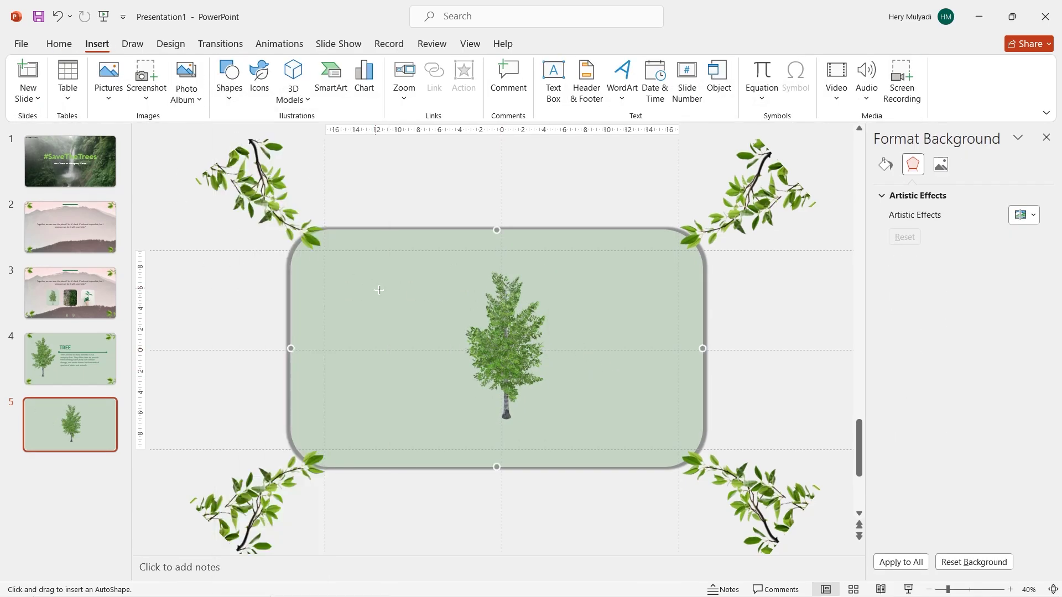
{"action": "left_click_drag", "start_coordinate": [448, 325], "coordinate": [346, 325]}
{"action": "left_click", "coordinate": [392, 83]}
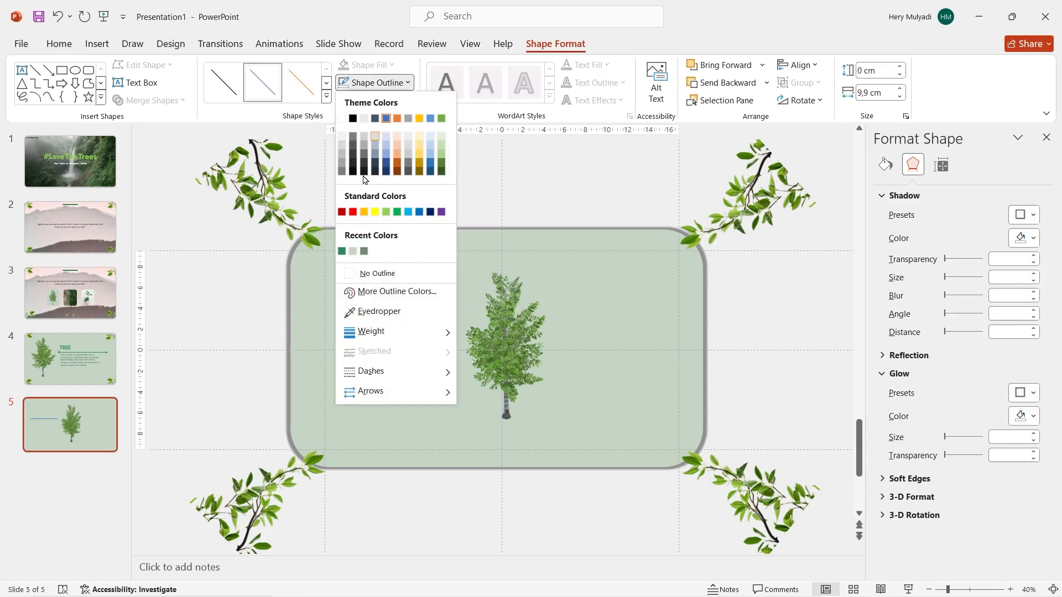
{"action": "left_click", "coordinate": [341, 251]}
Step: Draw a similar dark green horizontal line on the tree's right side, roughly level with the left one
{"action": "left_click", "coordinate": [97, 44]}
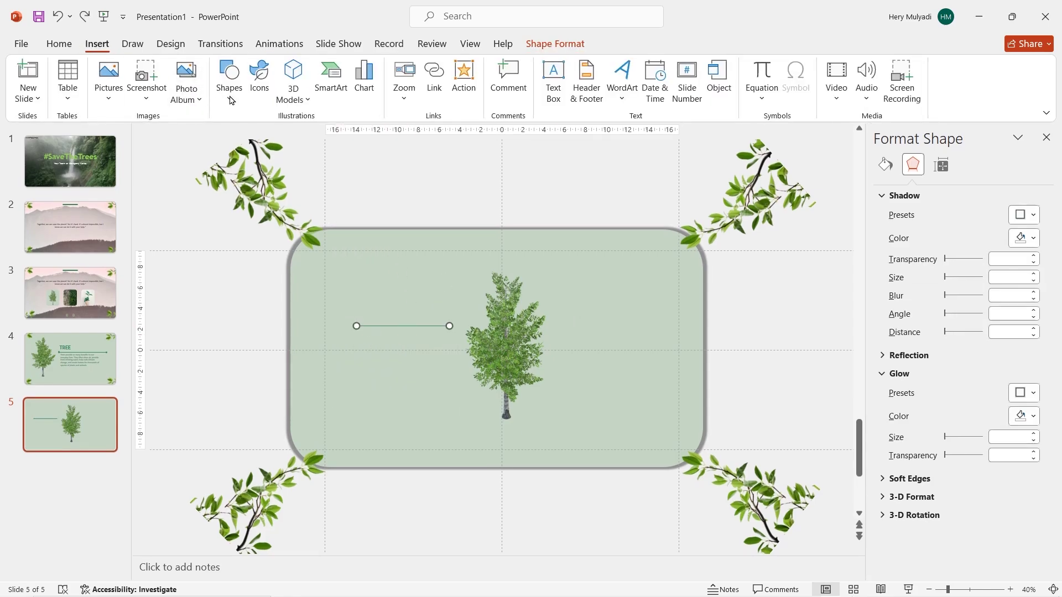
{"action": "left_click", "coordinate": [231, 100]}
{"action": "left_click", "coordinate": [236, 150]}
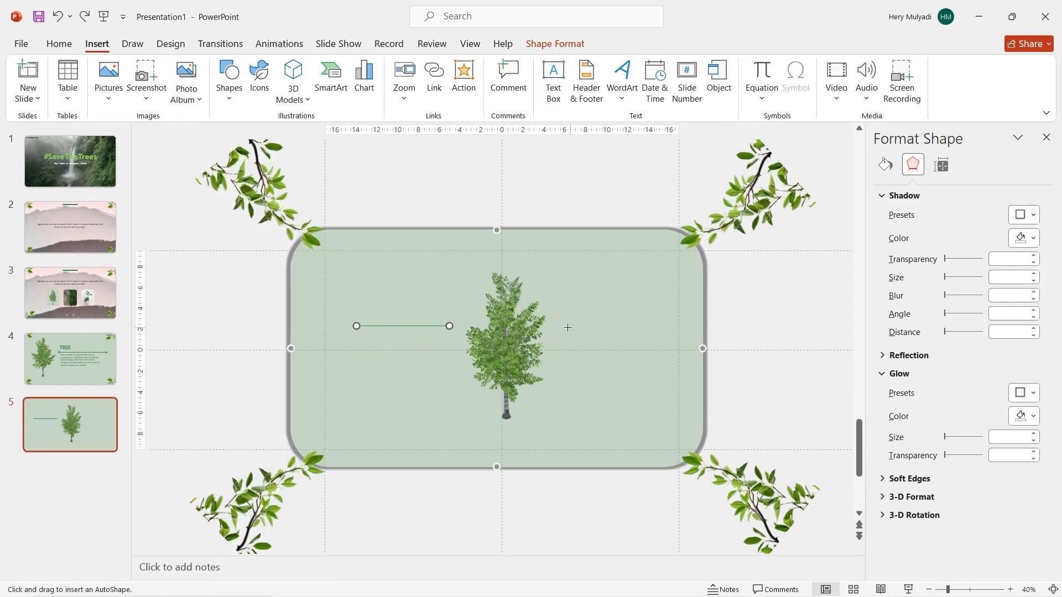
{"action": "left_click_drag", "start_coordinate": [626, 327], "coordinate": [643, 325]}
{"action": "left_click", "coordinate": [639, 339]}
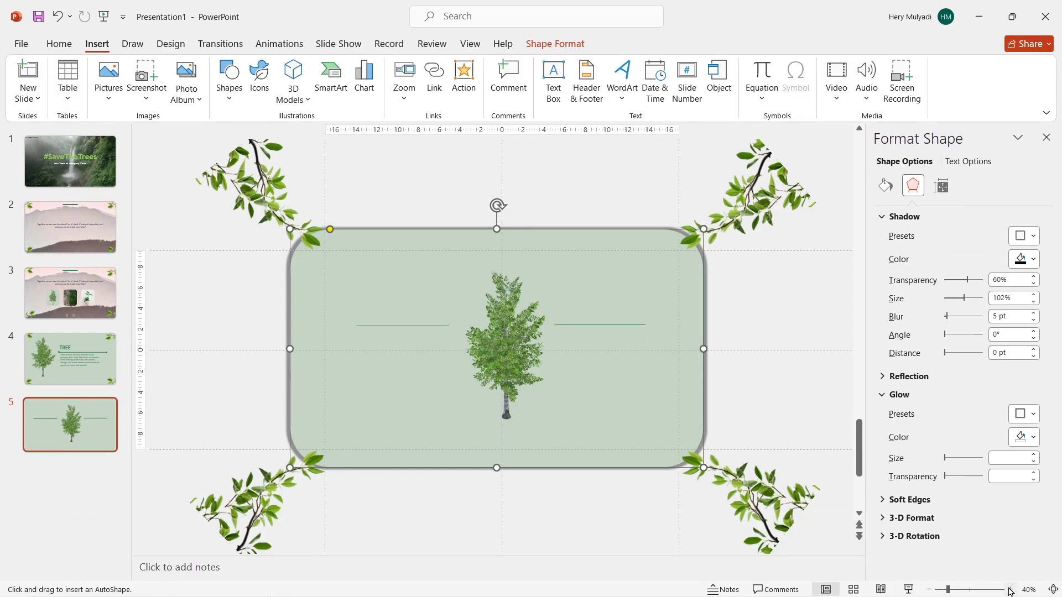
Step: Draw a 0.67 cm circle on the left line's outer end, with dark green fill and no outline
{"action": "left_click", "coordinate": [1009, 590]}
{"action": "left_click", "coordinate": [1010, 589]}
{"action": "left_click", "coordinate": [1010, 590]}
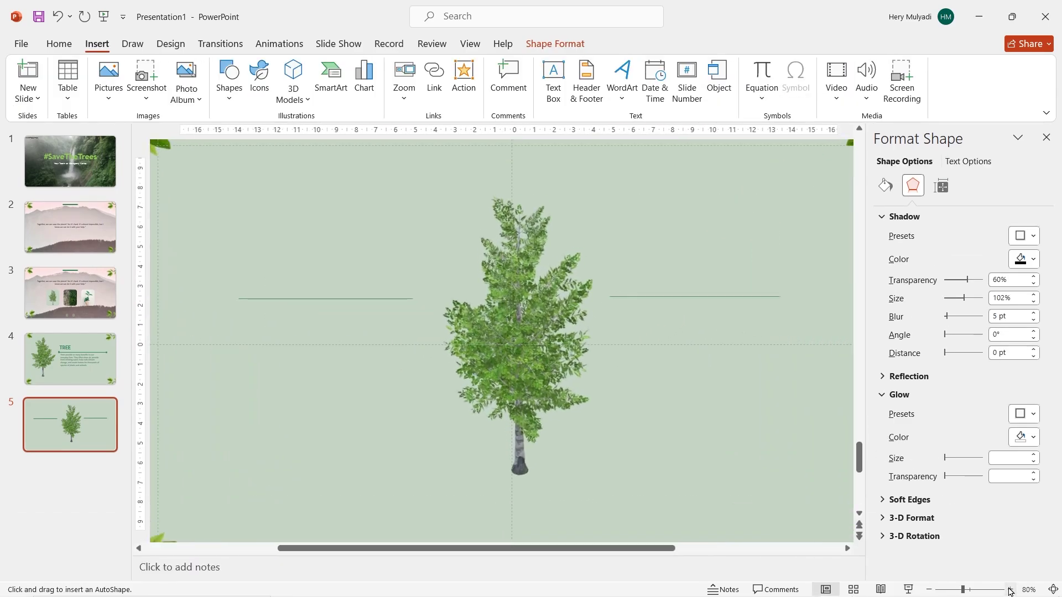
{"action": "left_click", "coordinate": [1010, 589]}
{"action": "left_click", "coordinate": [237, 101]}
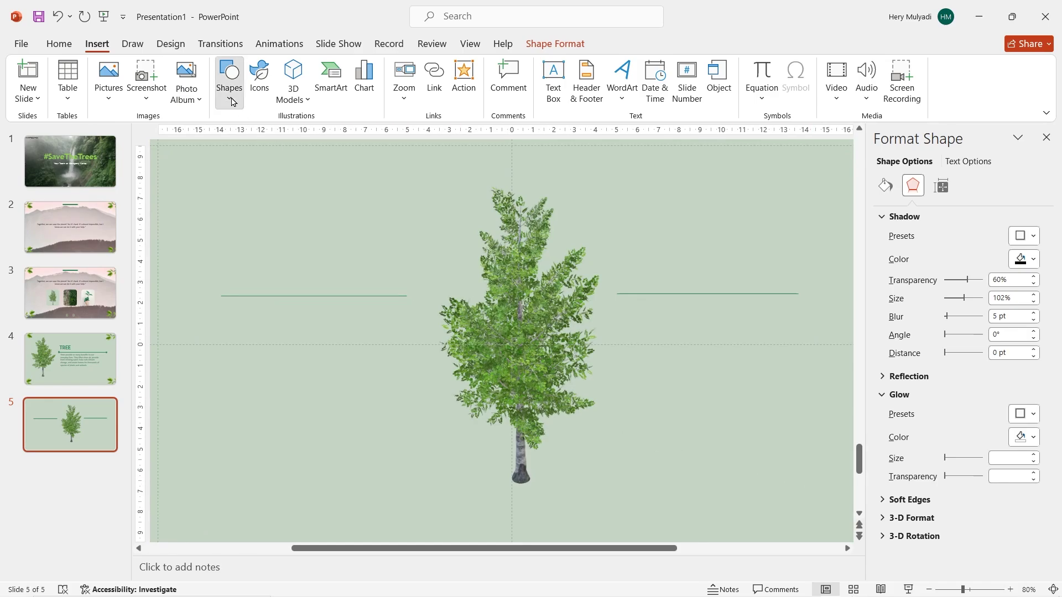
{"action": "left_click", "coordinate": [276, 140]}
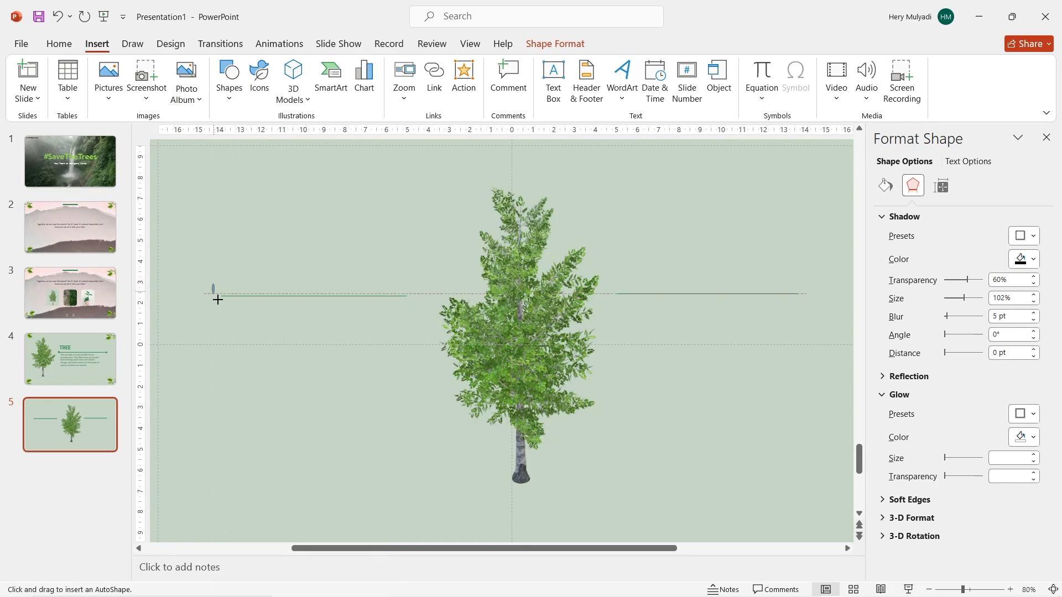
{"action": "left_click_drag", "start_coordinate": [229, 308], "coordinate": [226, 304]}
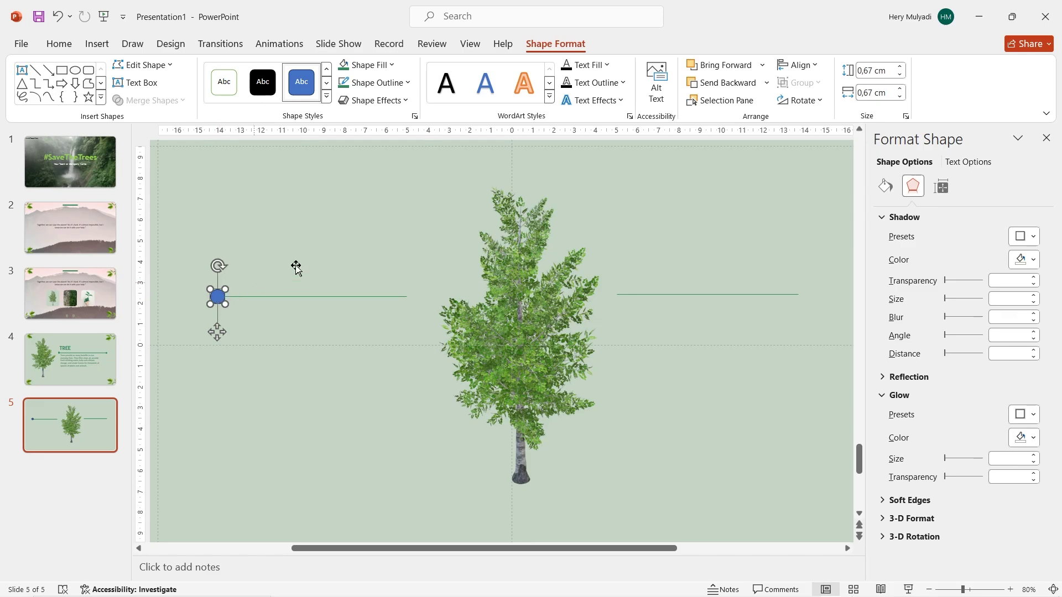
{"action": "left_click", "coordinate": [379, 83]}
{"action": "left_click", "coordinate": [364, 273]}
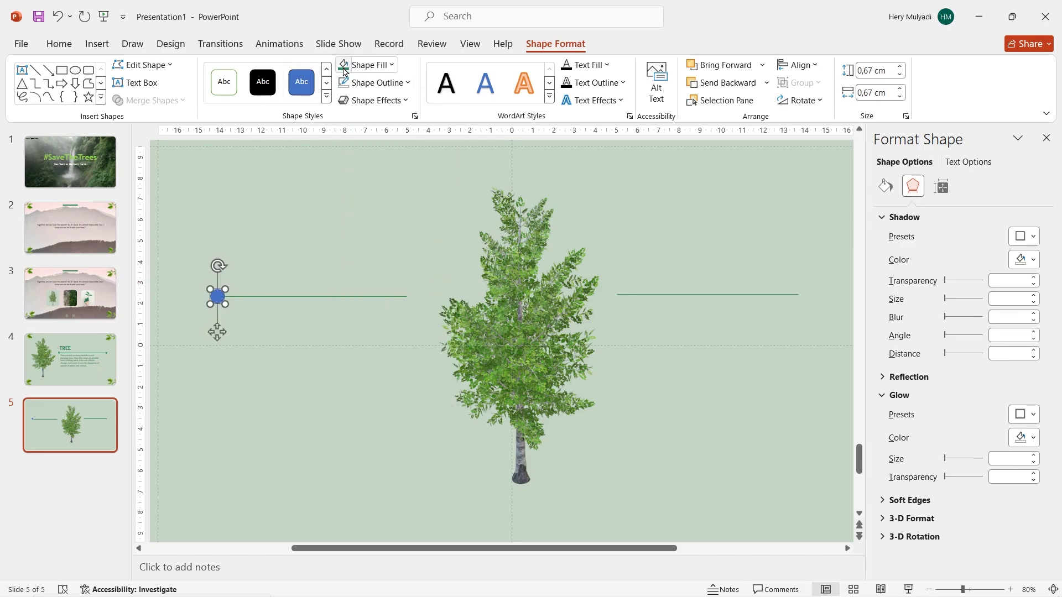
Step: Duplicate the green circle onto the right line's outer end and nudge that line down to align with the circle
{"action": "key", "text": "ctrl+d"}
{"action": "left_click_drag", "start_coordinate": [224, 302], "coordinate": [438, 296]}
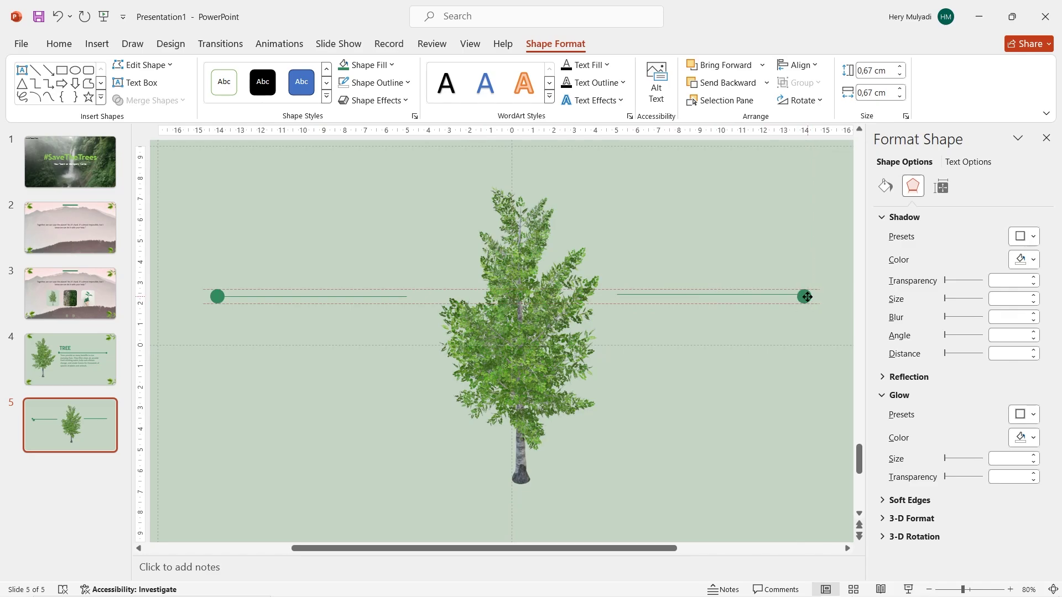
{"action": "left_click_drag", "start_coordinate": [652, 294], "coordinate": [652, 296]}
{"action": "left_click", "coordinate": [312, 391]}
{"action": "scroll", "coordinate": [301, 277], "scroll_direction": "down", "scroll_amount": 3}
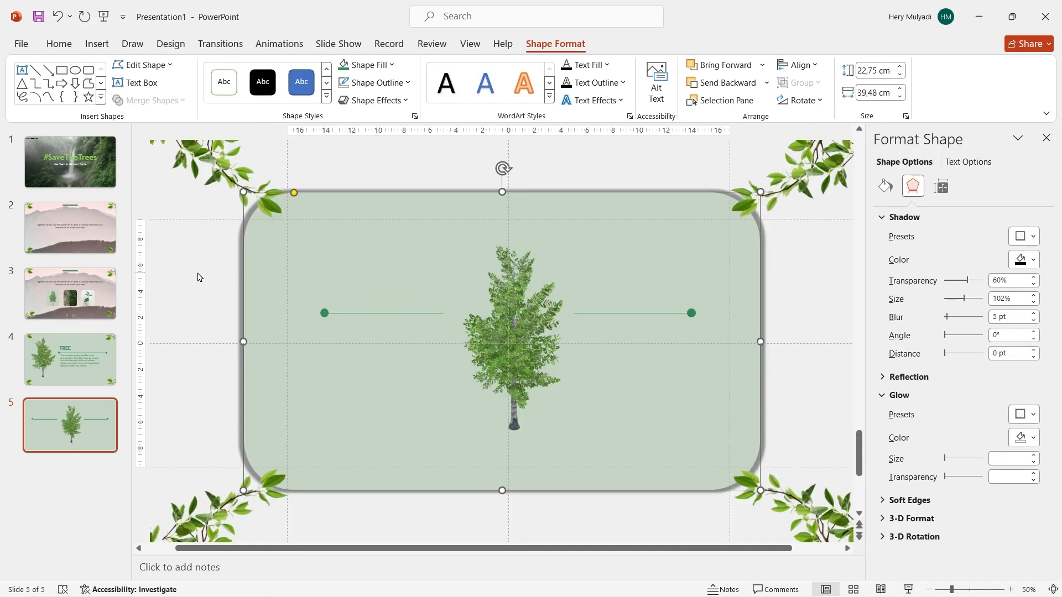
Step: Add a text box above the left line and paste in the right-aligned heading "INCREASE LIFE EXPECTANCY"
{"action": "left_click", "coordinate": [98, 44]}
{"action": "left_click", "coordinate": [553, 81]}
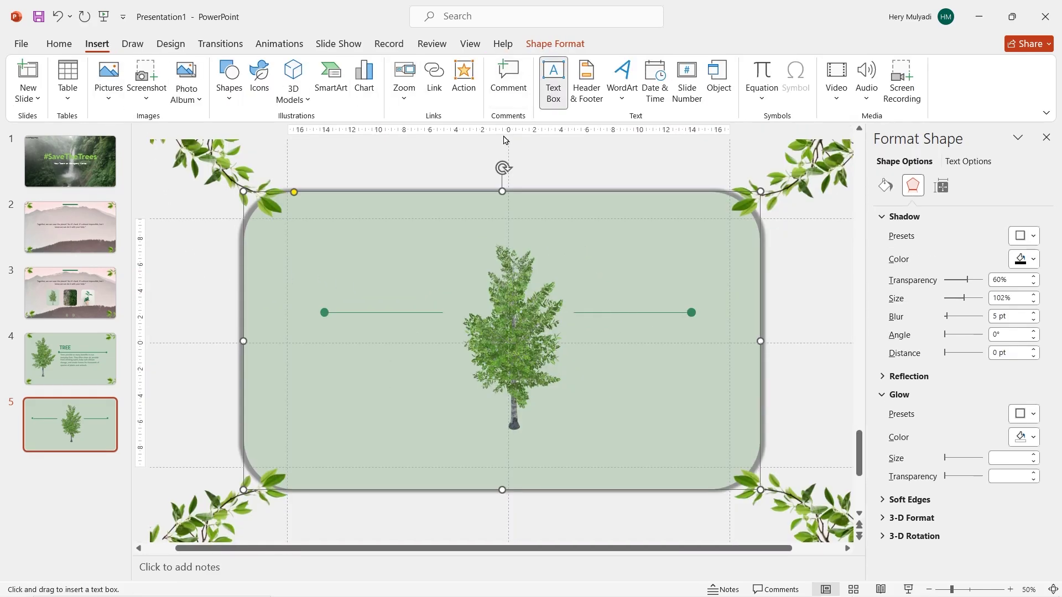
{"action": "left_click_drag", "start_coordinate": [324, 277], "coordinate": [450, 311]}
{"action": "type", "text": "INCREASE LIFE EXPECTANCY"}
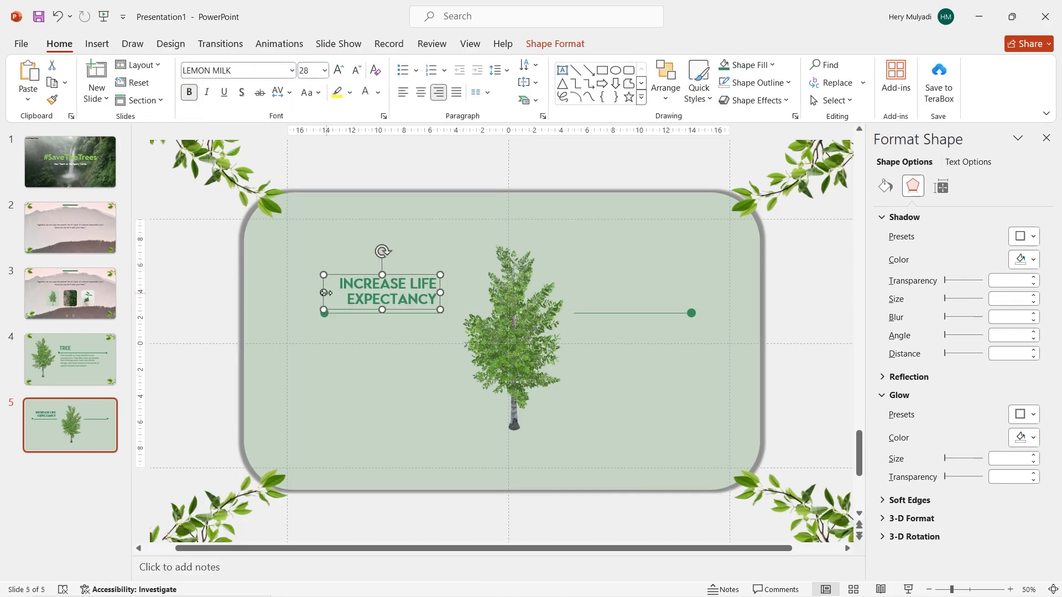
Step: Add a text box above the right line and paste in the heading "INVESTMENT FOR OUR DOLLARS"
{"action": "left_click", "coordinate": [98, 44]}
{"action": "left_click", "coordinate": [553, 82]}
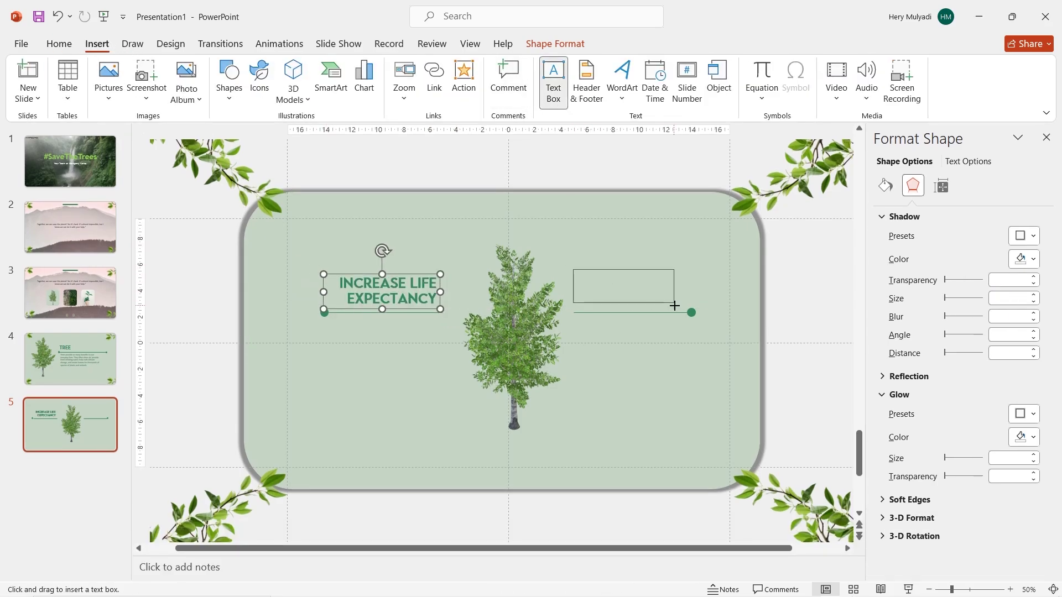
{"action": "left_click_drag", "start_coordinate": [674, 305], "coordinate": [680, 307]}
{"action": "type", "text": "INVESTMENT FOR OUR DOLLARS"}
Step: Add text boxes below both lines with the pasted life-expectancy study and community-tree investment paragraphs, including their source notes
{"action": "left_click", "coordinate": [97, 44]}
{"action": "left_click", "coordinate": [553, 82]}
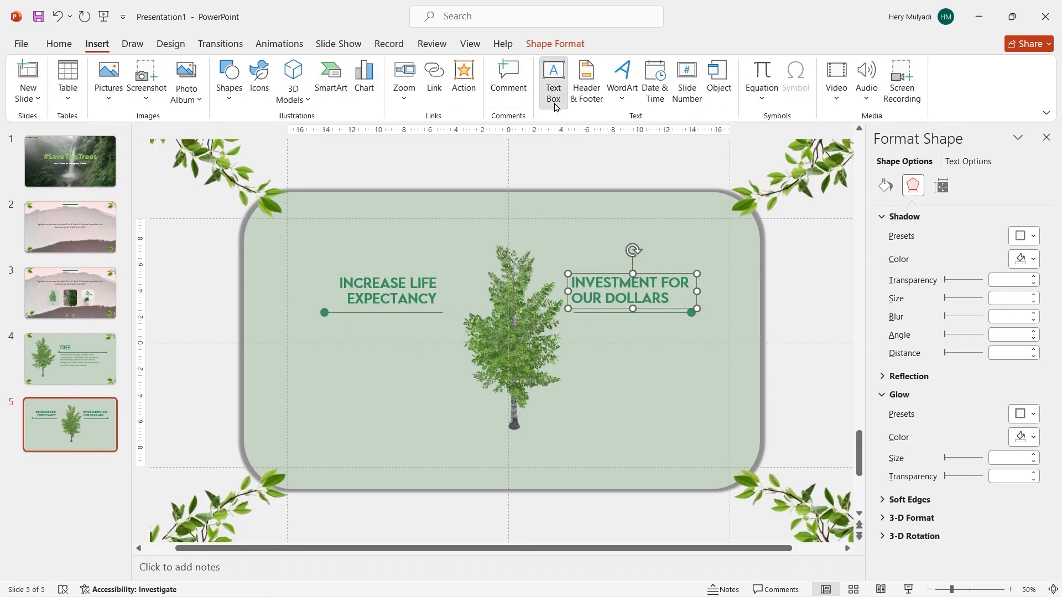
{"action": "left_click_drag", "start_coordinate": [337, 320], "coordinate": [410, 327]}
{"action": "left_click_drag", "start_coordinate": [442, 413], "coordinate": [446, 417]}
{"action": "key", "text": "ctrl+v"}
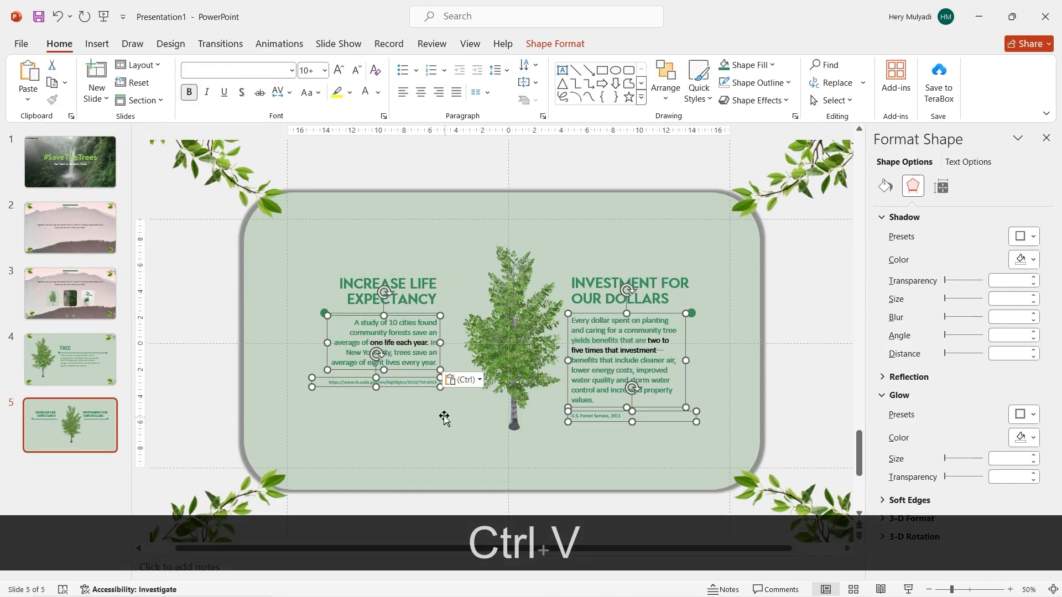
Step: Duplicate slide 5 and delete both headings, both paragraphs and their source notes from the copy
{"action": "right_click", "coordinate": [105, 115]}
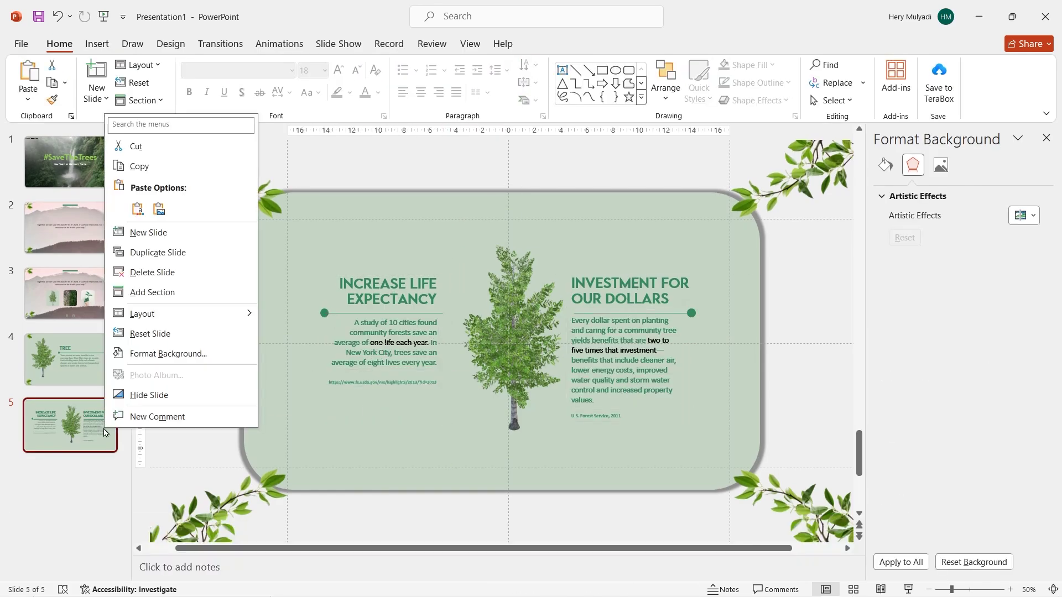
{"action": "left_click", "coordinate": [143, 255]}
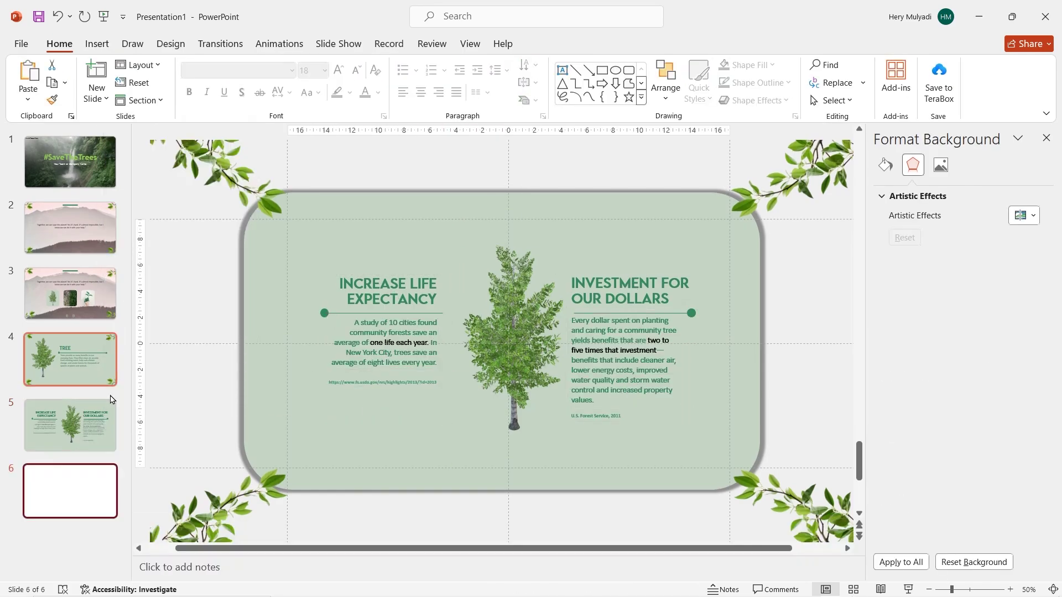
{"action": "left_click", "coordinate": [393, 299]}
{"action": "left_click", "coordinate": [403, 356], "text": "shift"}
{"action": "left_click", "coordinate": [394, 382], "text": "shift"}
{"action": "left_click", "coordinate": [597, 287], "text": "shift"}
{"action": "left_click", "coordinate": [603, 360], "text": "shift"}
{"action": "left_click", "coordinate": [608, 415], "text": "shift"}
{"action": "key", "text": "Delete"}
Step: Delete both horizontal lines and their end circles from slide 6
{"action": "left_click", "coordinate": [432, 314]}
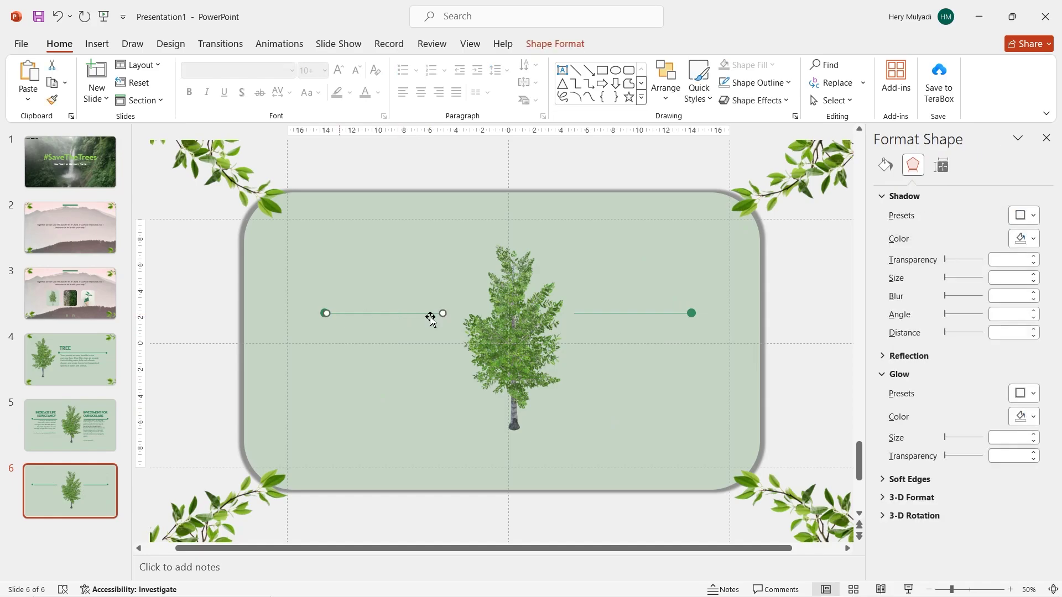
{"action": "left_click", "coordinate": [690, 313], "text": "ctrl"}
{"action": "key", "text": "Delete"}
Step: Move the four leaf branches inward so their leaves overlap the corners of slide 6
{"action": "left_click_drag", "start_coordinate": [267, 489], "coordinate": [290, 463]}
{"action": "left_click_drag", "start_coordinate": [252, 188], "coordinate": [306, 217]}
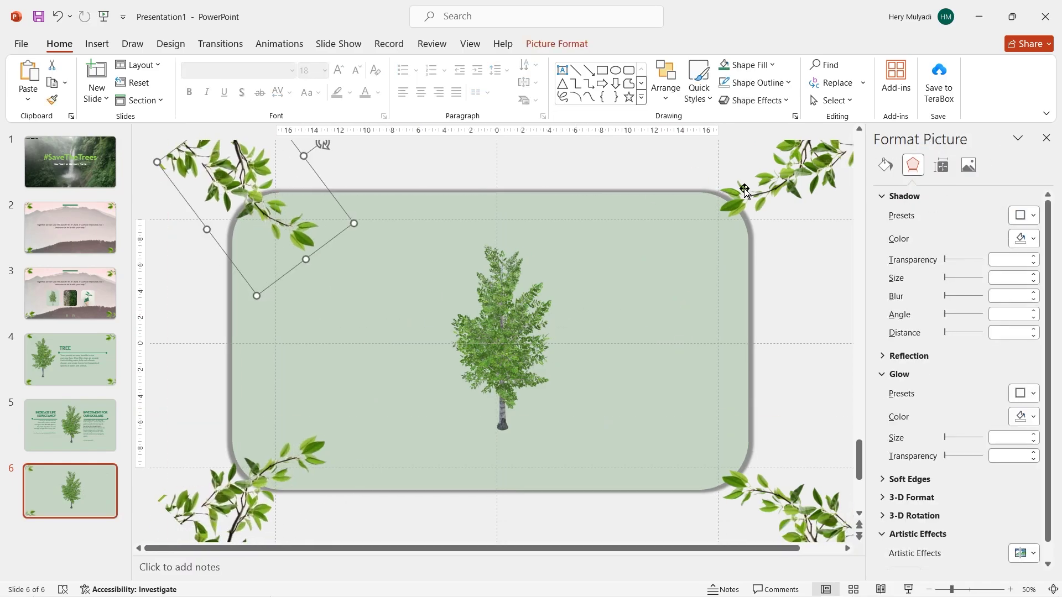
{"action": "left_click_drag", "start_coordinate": [745, 192], "coordinate": [697, 247]}
{"action": "left_click_drag", "start_coordinate": [767, 521], "coordinate": [729, 492]}
{"action": "scroll", "coordinate": [728, 491], "scroll_direction": "down", "scroll_amount": 1}
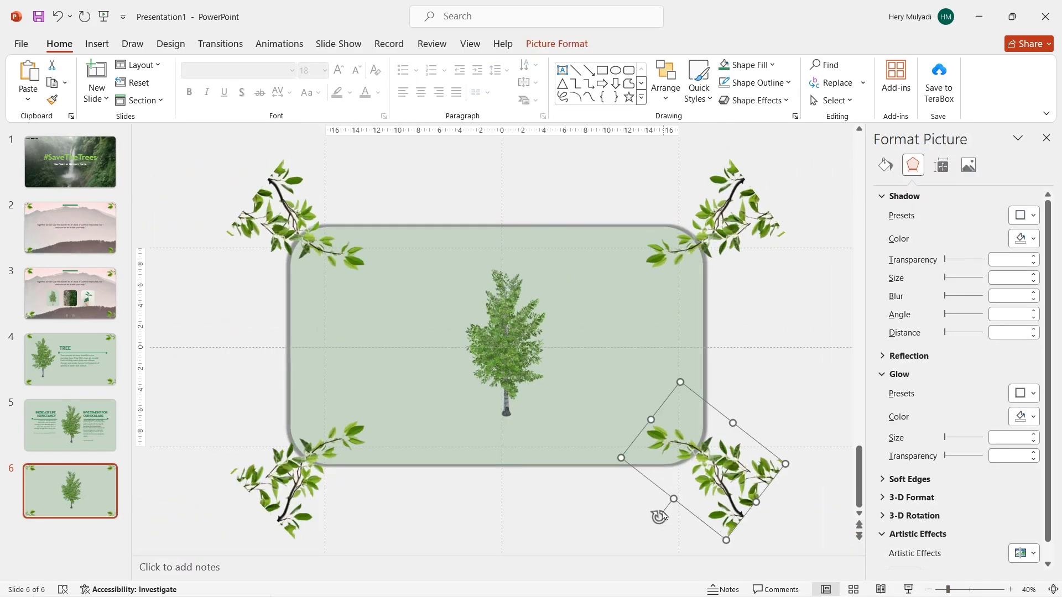
{"action": "left_click_drag", "start_coordinate": [658, 516], "coordinate": [654, 512]}
Step: Rotate the 3D tree to a different view and move it to the right half of slide 6
{"action": "left_click", "coordinate": [502, 347]}
{"action": "left_click_drag", "start_coordinate": [502, 347], "coordinate": [661, 320]}
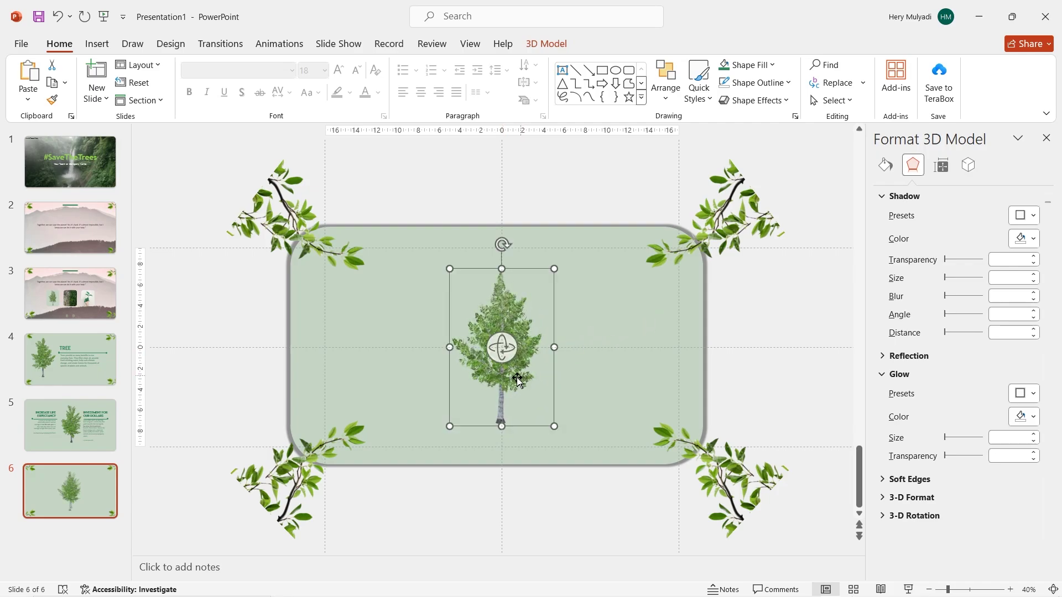
{"action": "left_click_drag", "start_coordinate": [515, 374], "coordinate": [622, 377]}
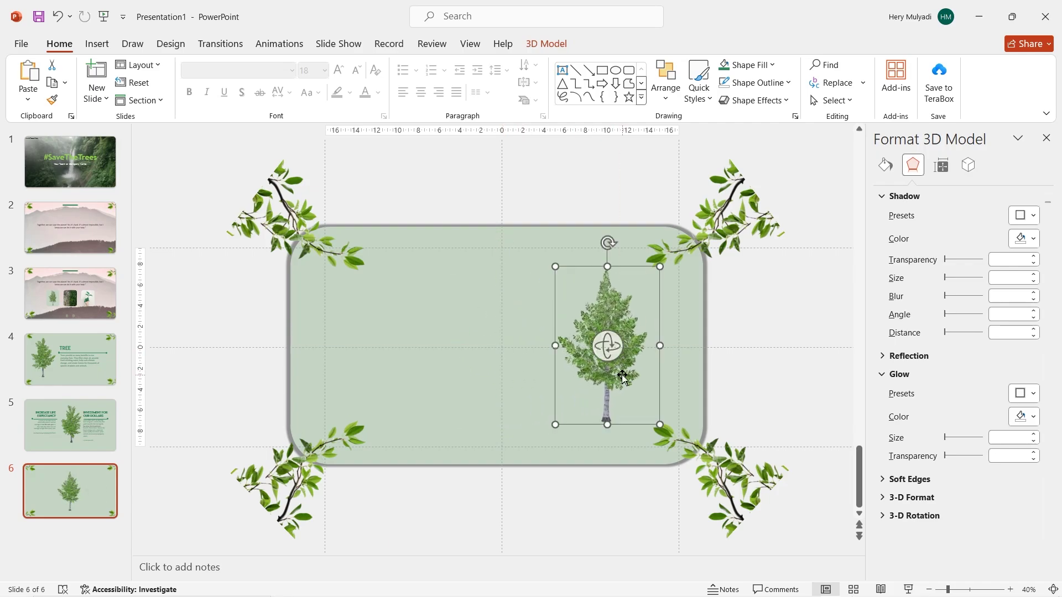
Step: Draw a vertical line about 14.96 cm long just left of the tree and set its outline to Dark Green
{"action": "left_click", "coordinate": [1008, 587]}
{"action": "left_click", "coordinate": [1007, 587]}
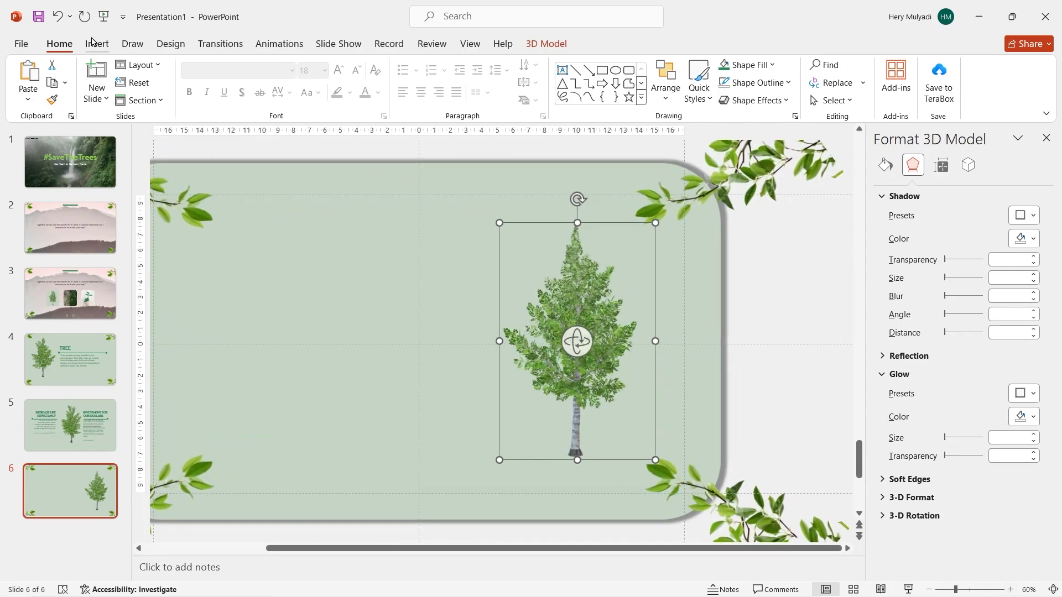
{"action": "left_click", "coordinate": [92, 43]}
{"action": "left_click", "coordinate": [230, 94]}
{"action": "left_click", "coordinate": [223, 145]}
{"action": "left_click_drag", "start_coordinate": [491, 224], "coordinate": [491, 459]}
{"action": "left_click", "coordinate": [374, 82]}
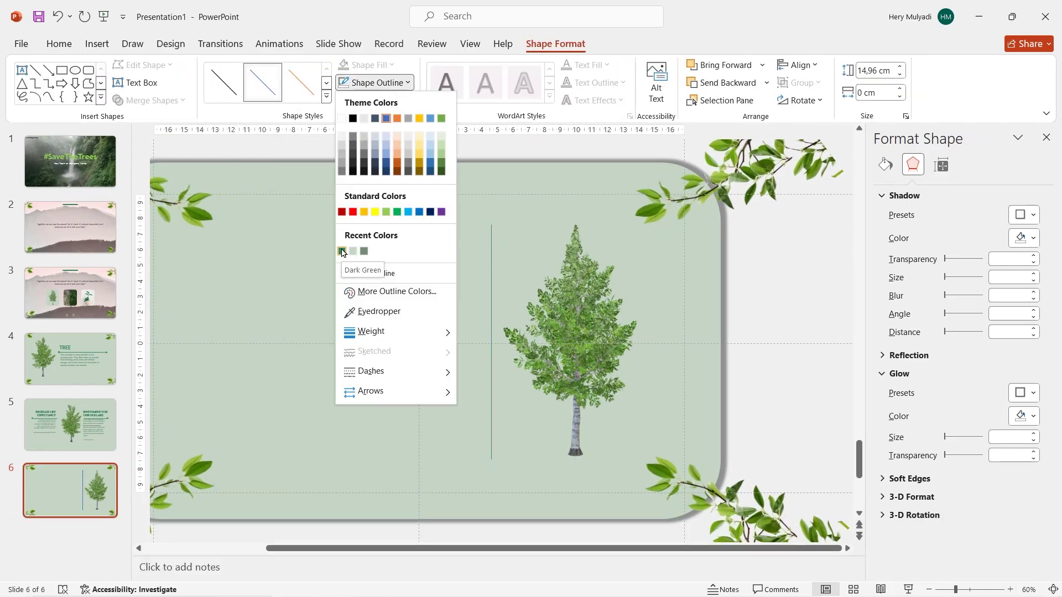
{"action": "left_click", "coordinate": [342, 251]}
Step: Add a 0.71 cm dark green circle at the vertical line's upper end and duplicate it onto the lower end
{"action": "left_click", "coordinate": [98, 44]}
{"action": "left_click", "coordinate": [230, 88]}
{"action": "left_click", "coordinate": [266, 136]}
{"action": "mouse_move", "coordinate": [462, 212]}
{"action": "left_mouse_down"}
{"action": "mouse_move", "coordinate": [491, 224]}
{"action": "mouse_move", "coordinate": [492, 432]}
{"action": "left_mouse_up"}
{"action": "left_click", "coordinate": [343, 65]}
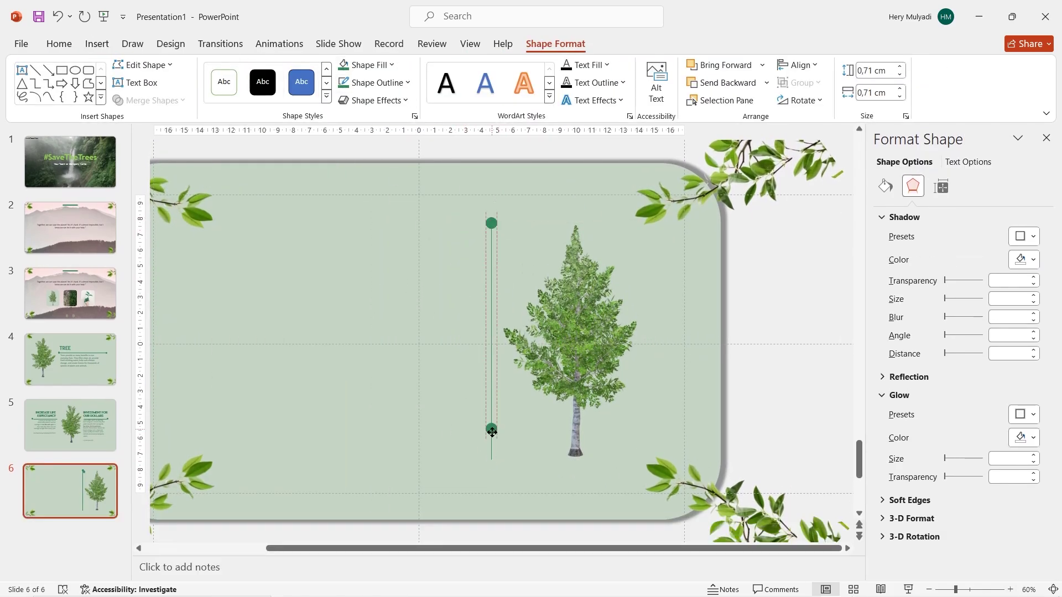
{"action": "left_click", "coordinate": [368, 398]}
{"action": "scroll", "coordinate": [540, 415], "scroll_direction": "down", "scroll_amount": 1}
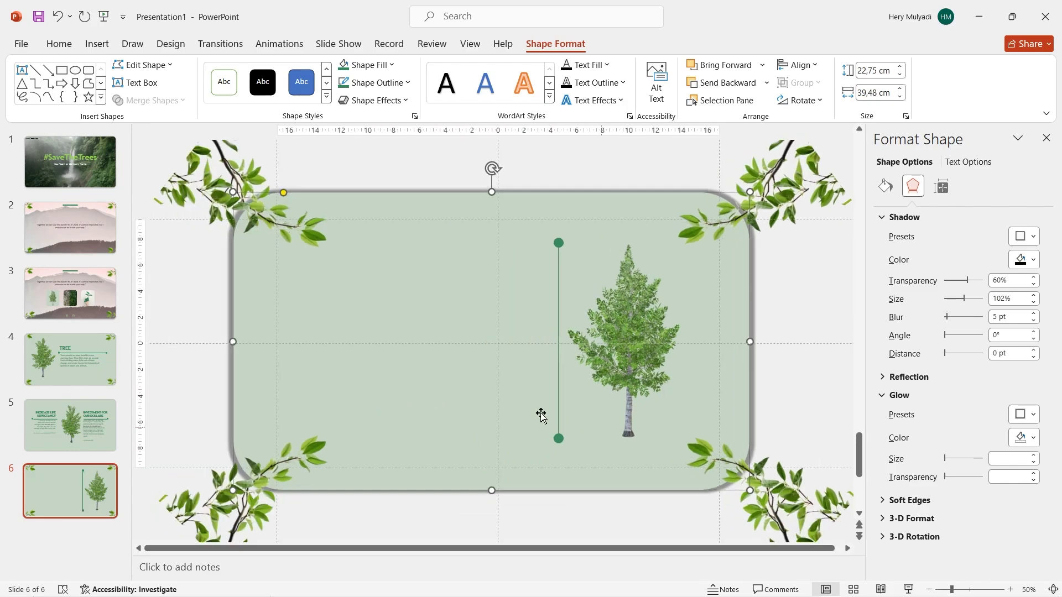
Step: Add a text box left of the vertical line and paste in the right-aligned Arbor Day Foundation paragraph with its source note
{"action": "left_click", "coordinate": [97, 43]}
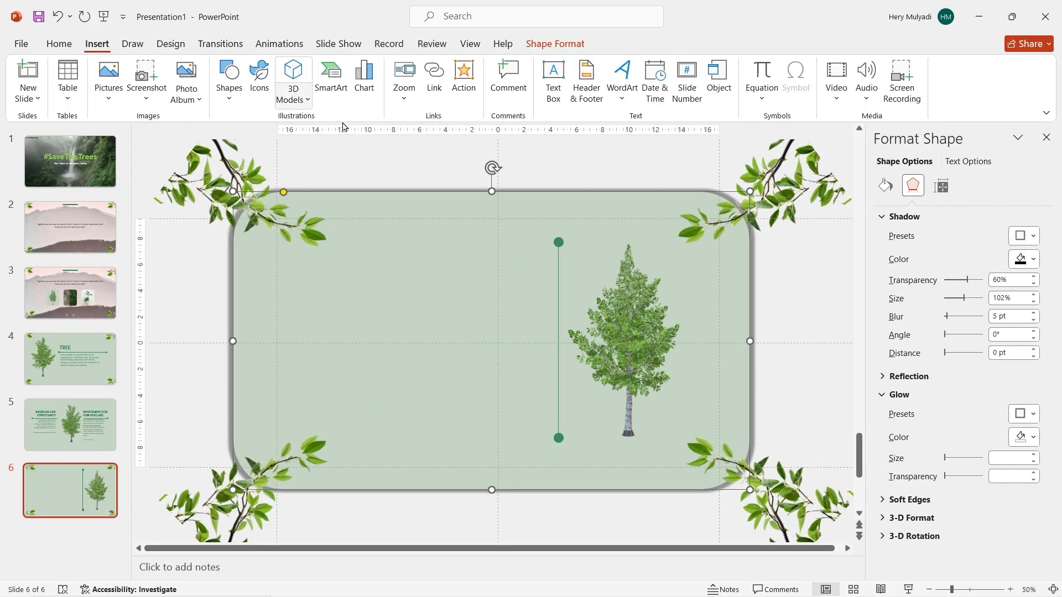
{"action": "left_click", "coordinate": [553, 88]}
{"action": "left_click_drag", "start_coordinate": [318, 251], "coordinate": [545, 438]}
{"action": "type", "text": "According to the Arbor Day Foundation, in one year a mature tree will absorb more than 48 pounds of carbon dioxide from the atmosphere and release oxygen in exchange. So next time you take a deep breath of air give credit to a tree or hug a tree in thanks for what it gives us – the very air we breathe.  Source: https://www.usda.gov/media/blog/2015/03/17/power-one-tree-very-air-we-breathe"}
Step: Shorten the vertical line and move both end circles inward to match the height of the text
{"action": "left_click", "coordinate": [559, 438]}
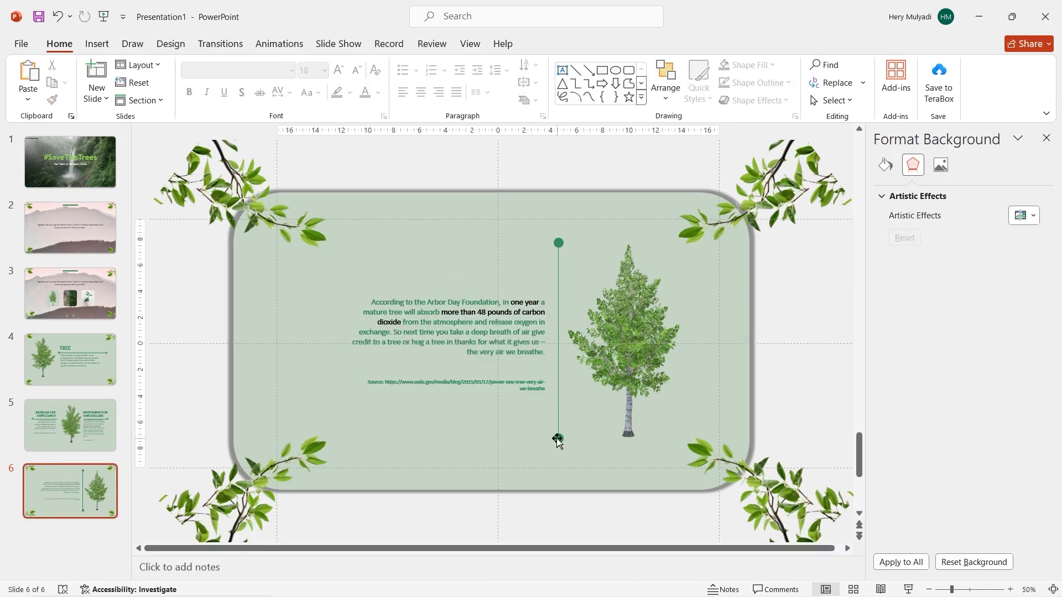
{"action": "left_click", "coordinate": [559, 409]}
{"action": "left_click_drag", "start_coordinate": [560, 246], "coordinate": [558, 273]}
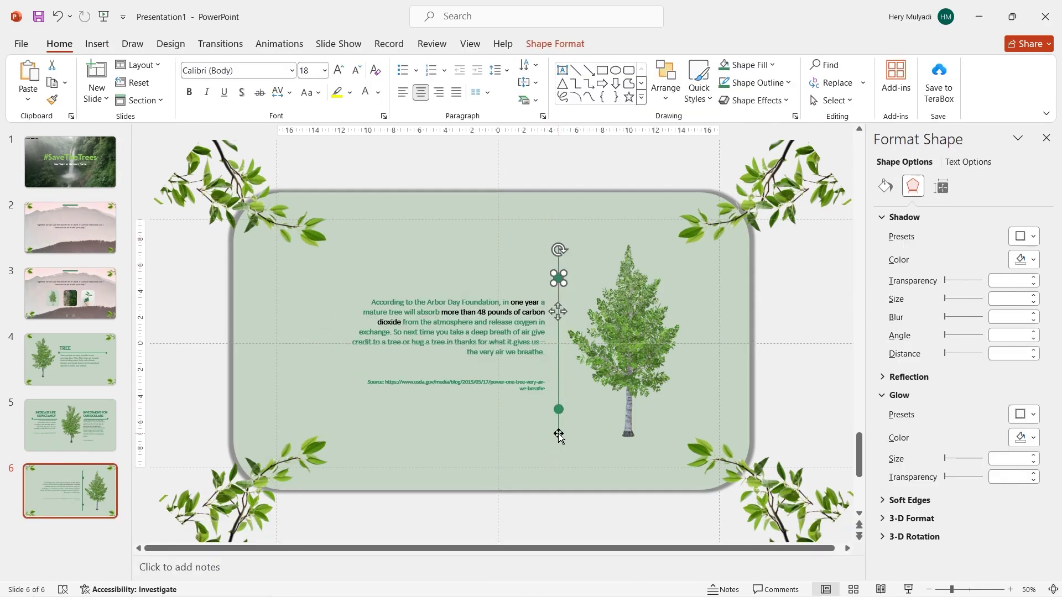
{"action": "left_click", "coordinate": [422, 420]}
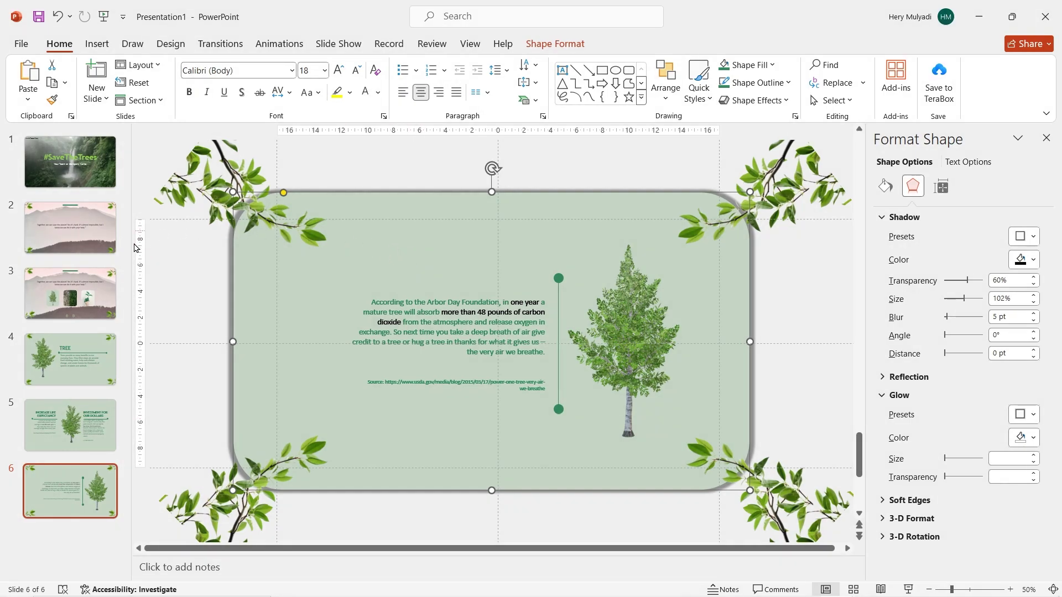
Step: Apply the Push transition to slide 2
{"action": "left_click", "coordinate": [70, 302]}
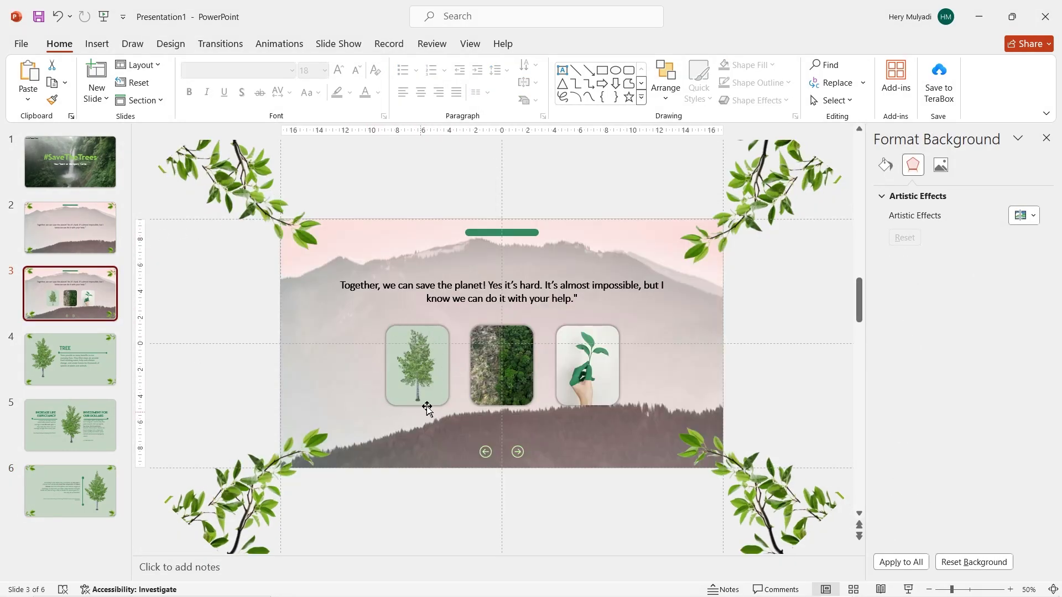
{"action": "left_click", "coordinate": [86, 229]}
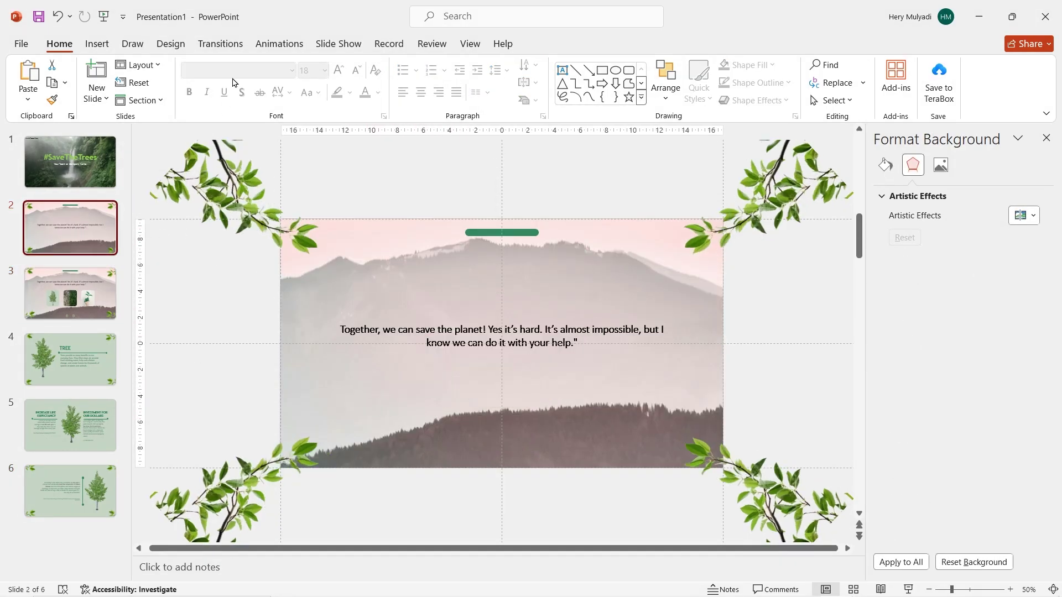
{"action": "left_click", "coordinate": [231, 45]}
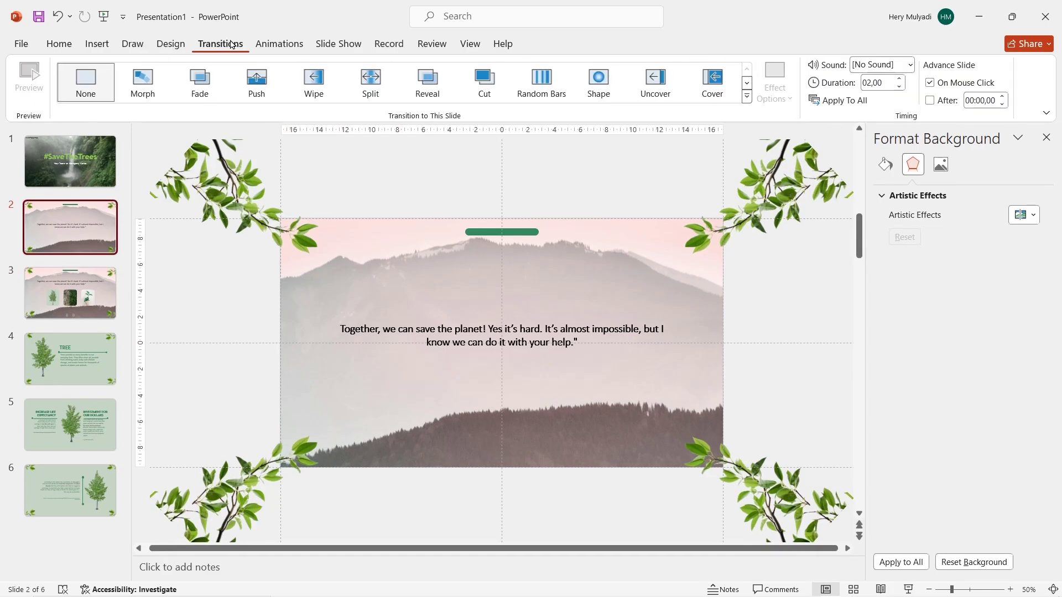
{"action": "left_click", "coordinate": [257, 90]}
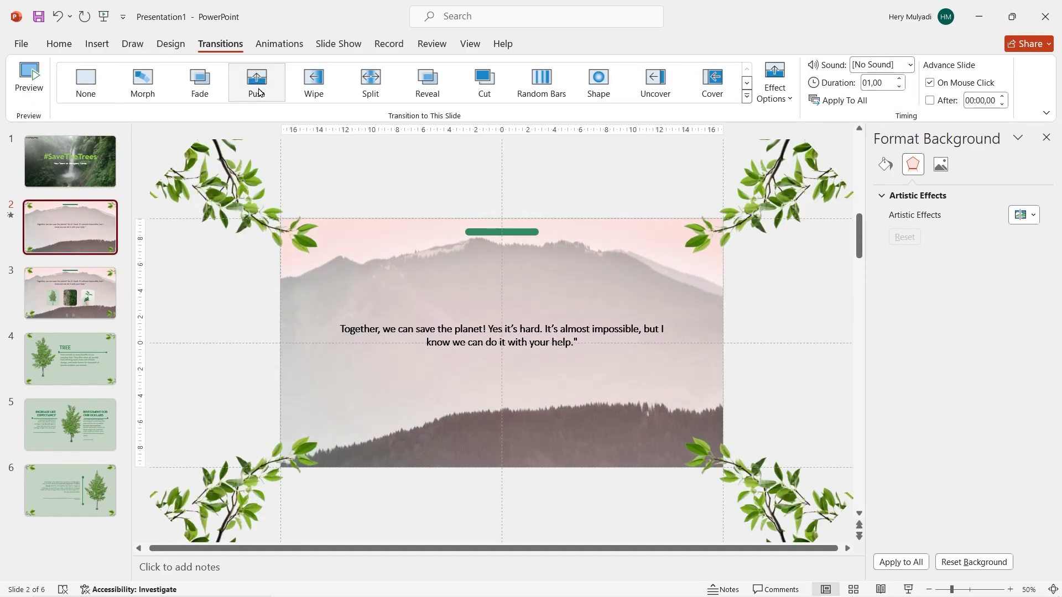
Step: Apply the Morph transition to slide 3 with a duration of 0.75 seconds
{"action": "left_click", "coordinate": [99, 292]}
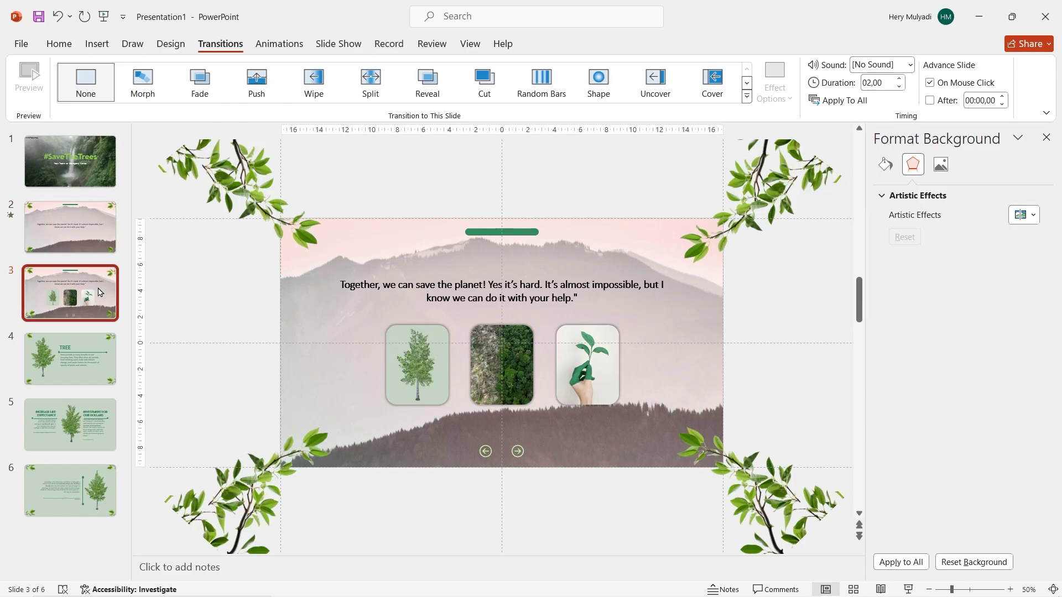
{"action": "left_click", "coordinate": [154, 101]}
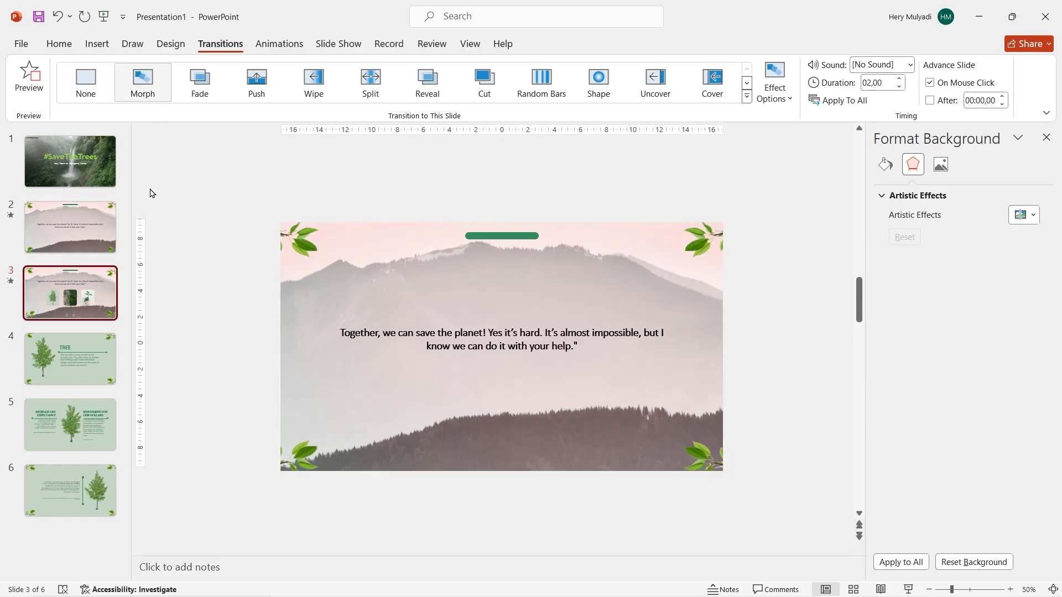
{"action": "left_click", "coordinate": [900, 86]}
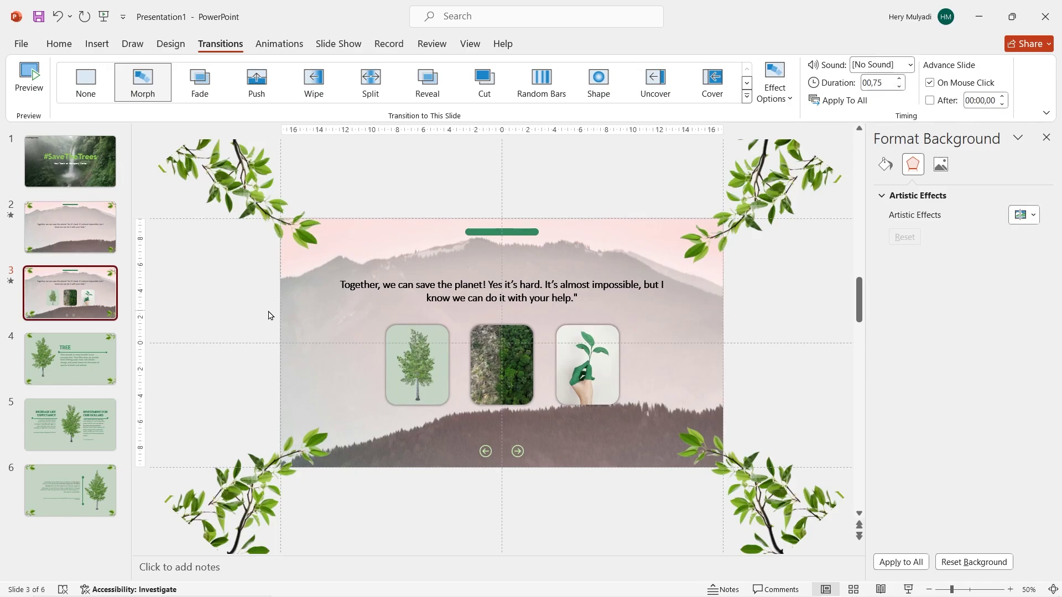
Step: Apply the Morph transition to slides 4 to 6, set its duration to 0.75 seconds and choose the Characters effect option
{"action": "left_click", "coordinate": [107, 352]}
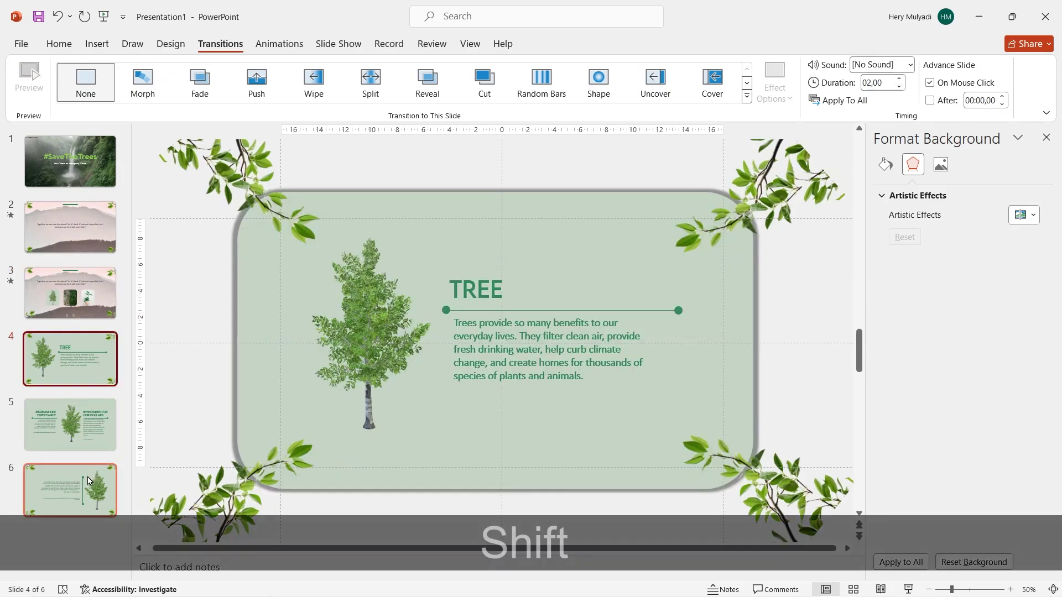
{"action": "left_click", "coordinate": [88, 480], "text": "shift"}
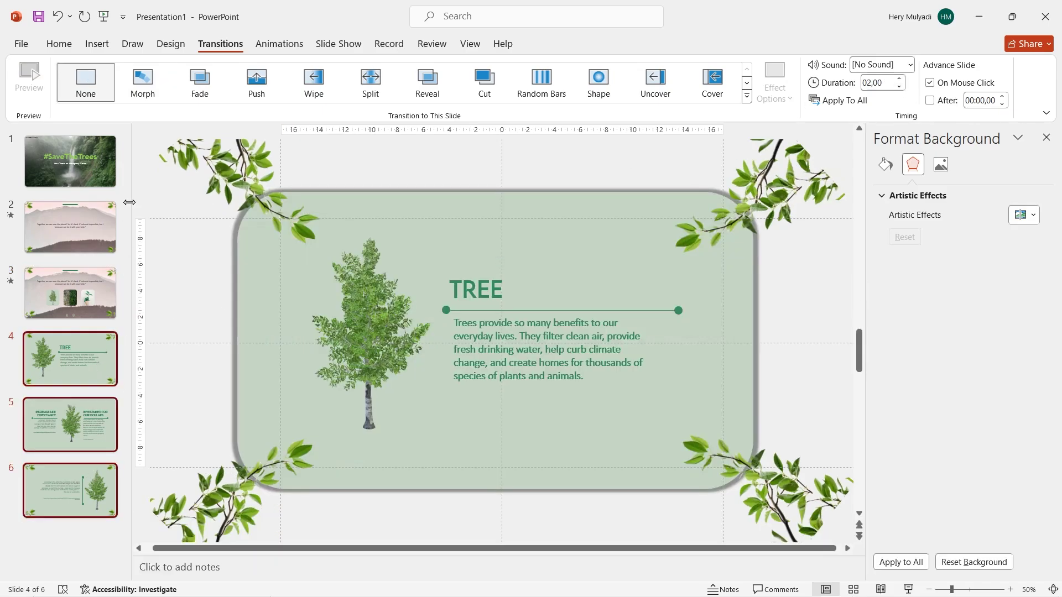
{"action": "left_click", "coordinate": [142, 81]}
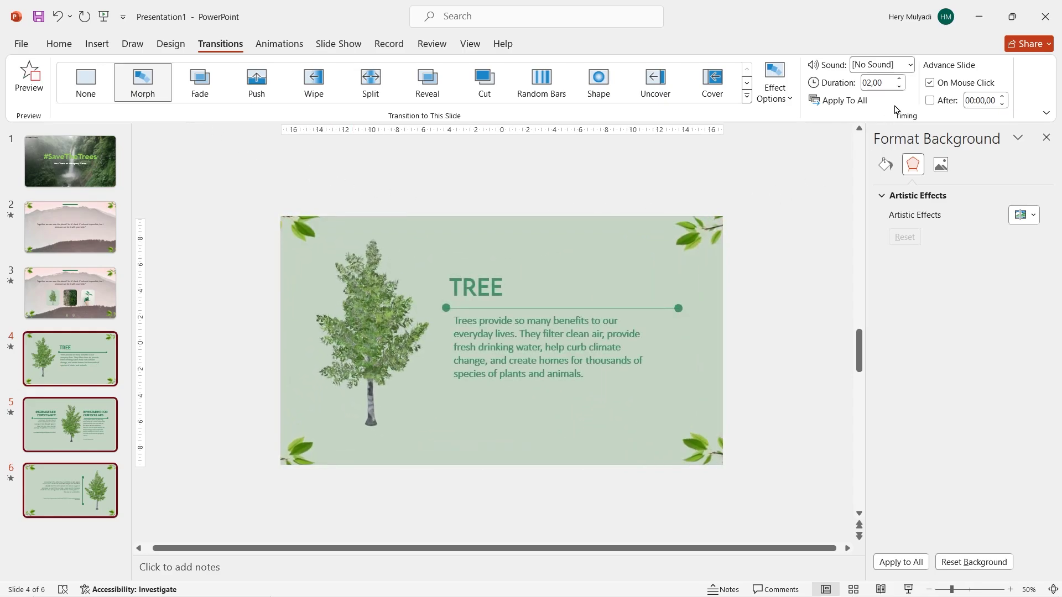
{"action": "left_click", "coordinate": [899, 87]}
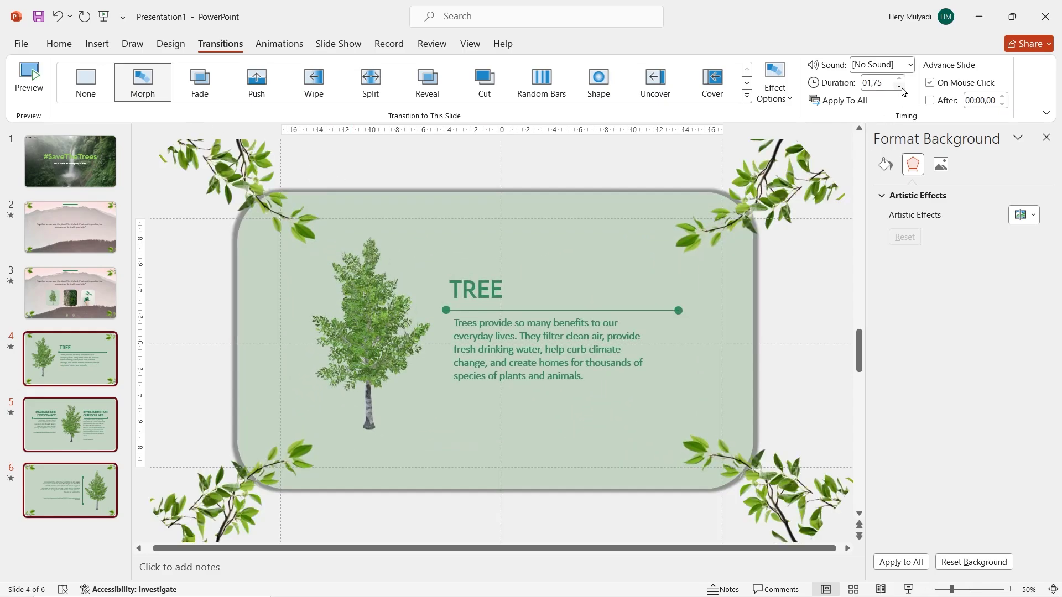
{"action": "left_click", "coordinate": [774, 89]}
{"action": "left_click", "coordinate": [773, 193]}
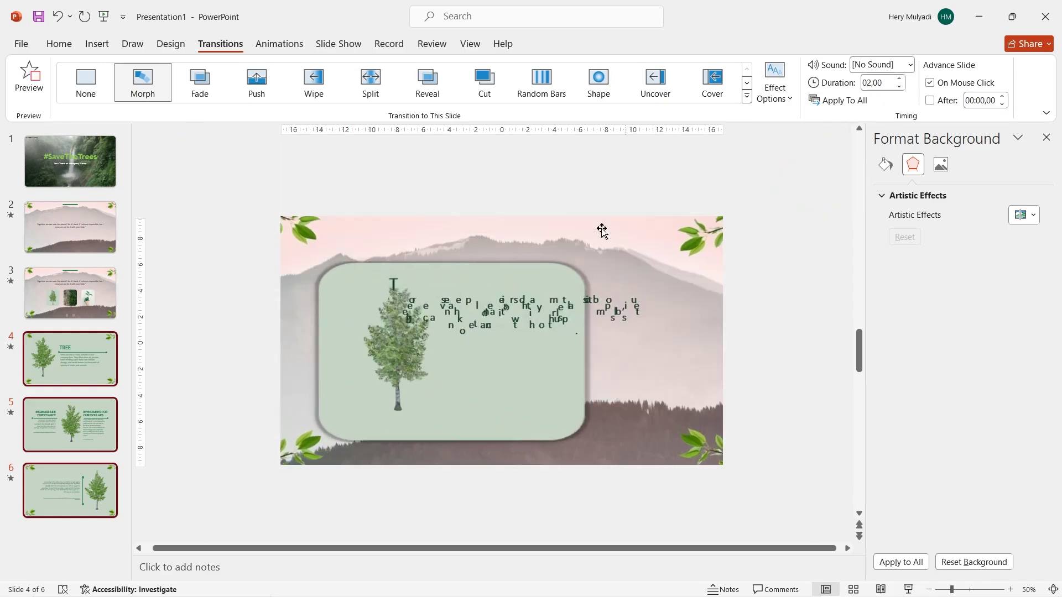
Step: Play the slide show from slide 4 through slide 6 to check the Morph transitions, and exit it
{"action": "key", "text": "shift+F5"}
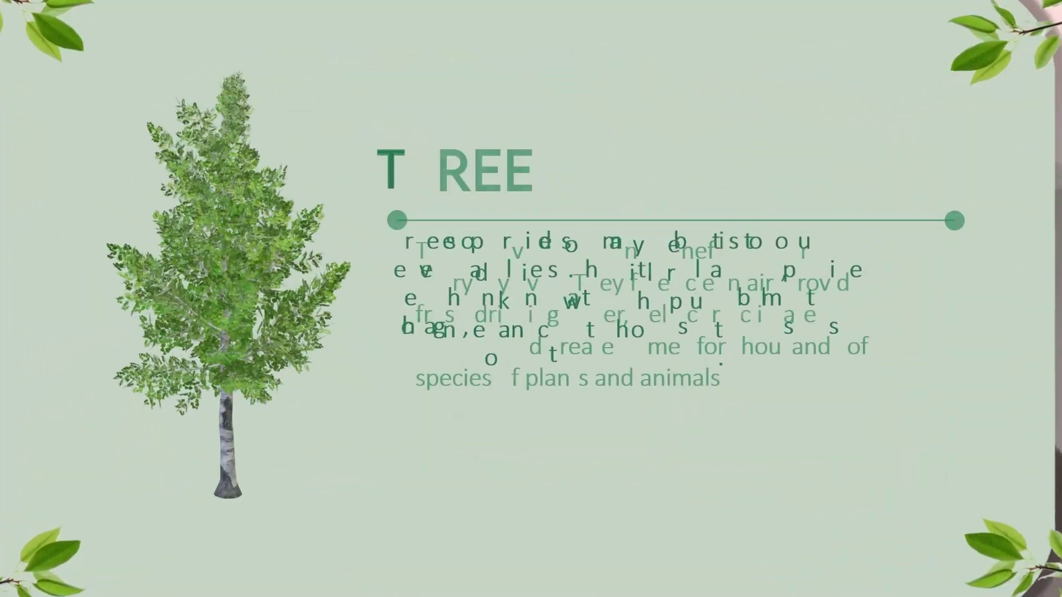
{"action": "key", "text": "Right"}
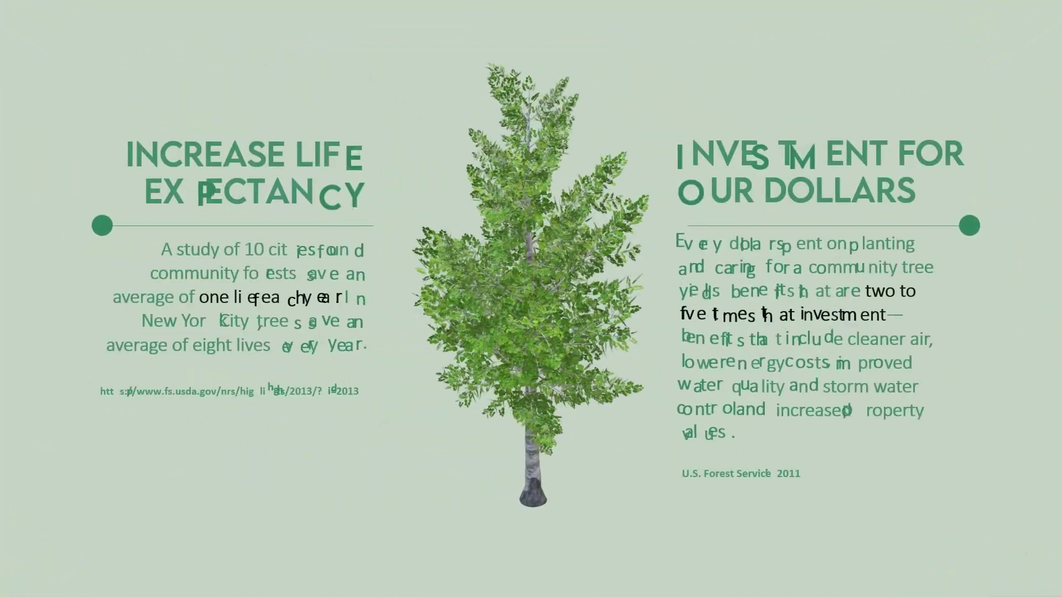
{"action": "key", "text": "Right"}
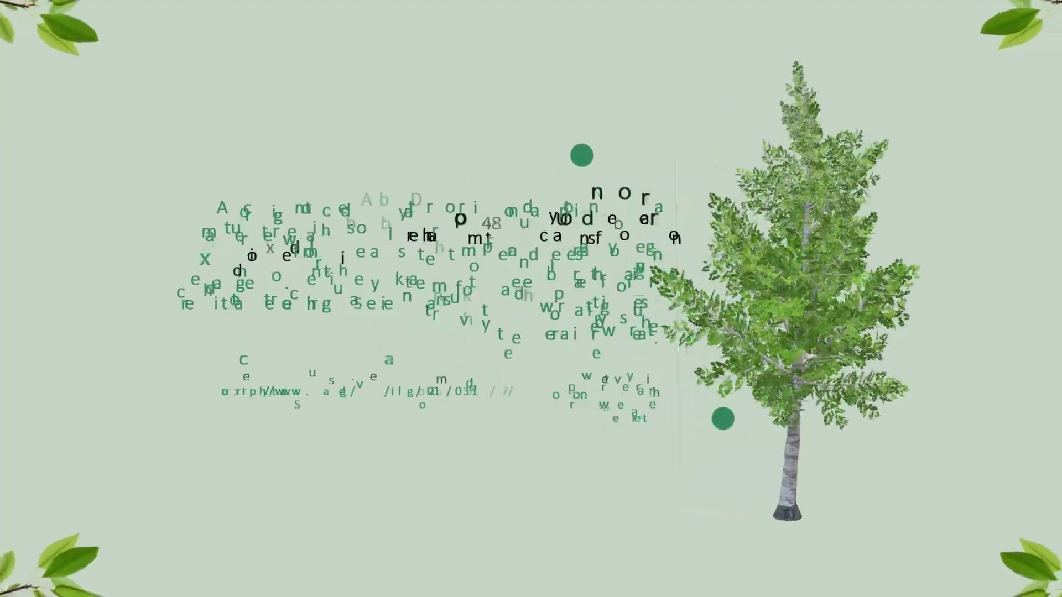
{"action": "key", "text": "Escape"}
Step: Make the green bar above the quote on slide 3 thinner and wider, keeping it centered
{"action": "left_click", "coordinate": [85, 307]}
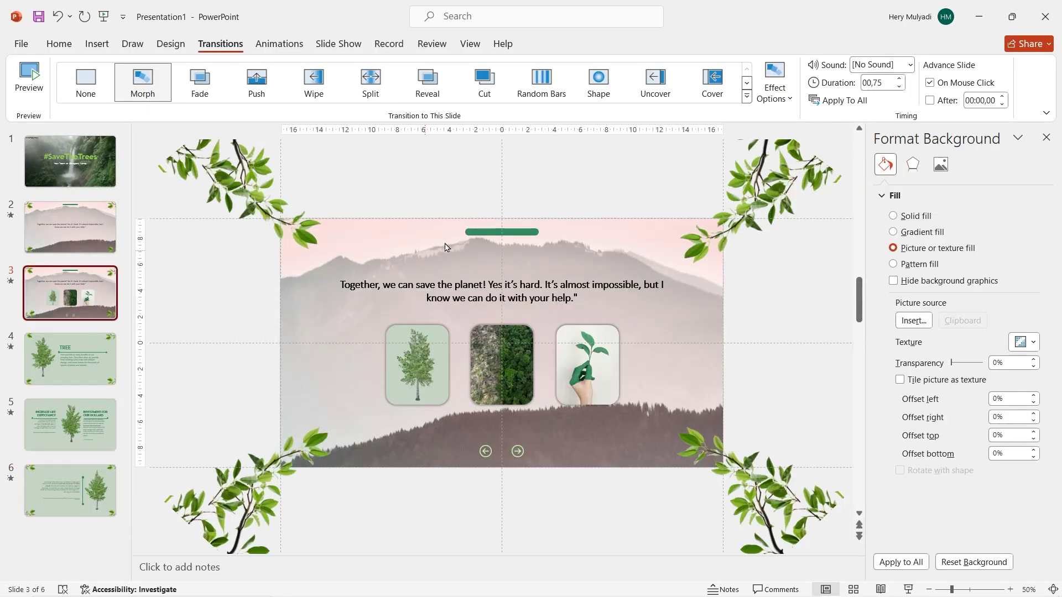
{"action": "left_click", "coordinate": [477, 232]}
{"action": "left_click", "coordinate": [1012, 590]}
{"action": "left_click", "coordinate": [1013, 591]}
{"action": "left_click", "coordinate": [1012, 591]}
{"action": "left_click", "coordinate": [1012, 591]}
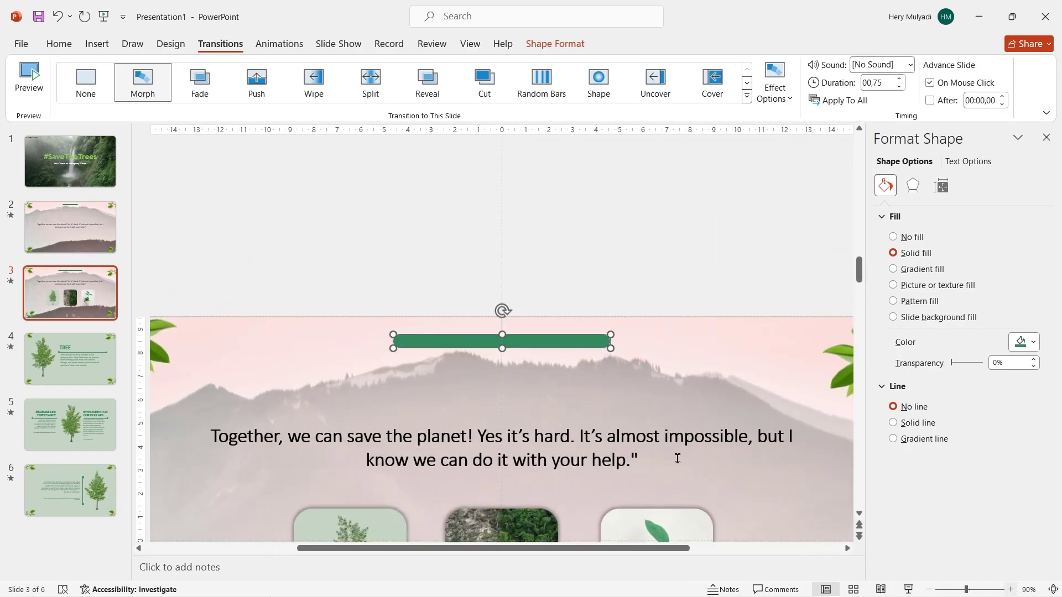
{"action": "left_click_drag", "start_coordinate": [501, 334], "coordinate": [514, 343]}
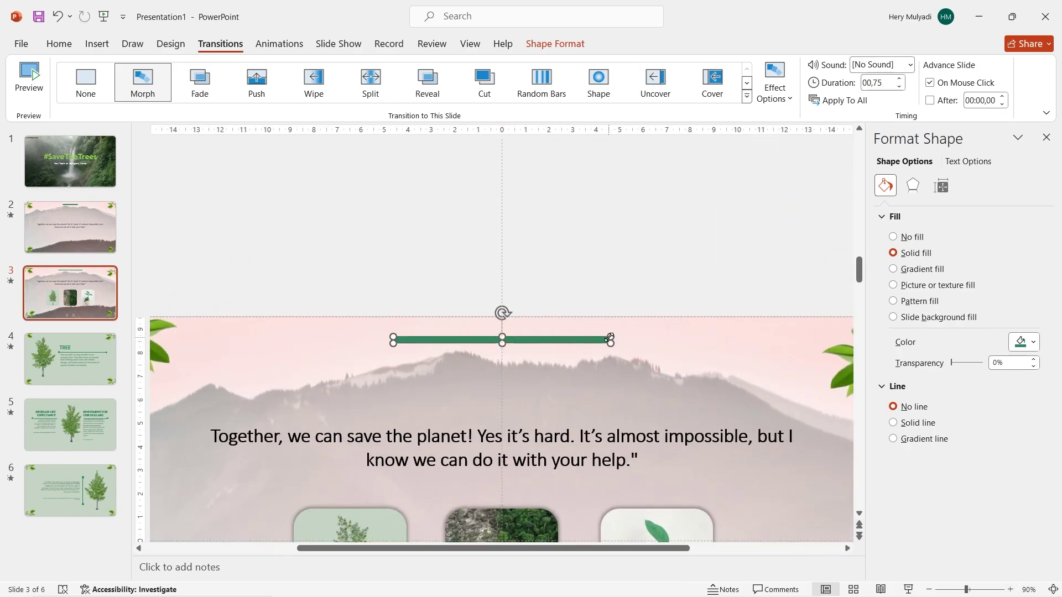
{"action": "left_click_drag", "start_coordinate": [611, 339], "coordinate": [621, 339]}
{"action": "left_click", "coordinate": [840, 454]}
{"action": "left_click", "coordinate": [928, 589]}
{"action": "left_click", "coordinate": [928, 590]}
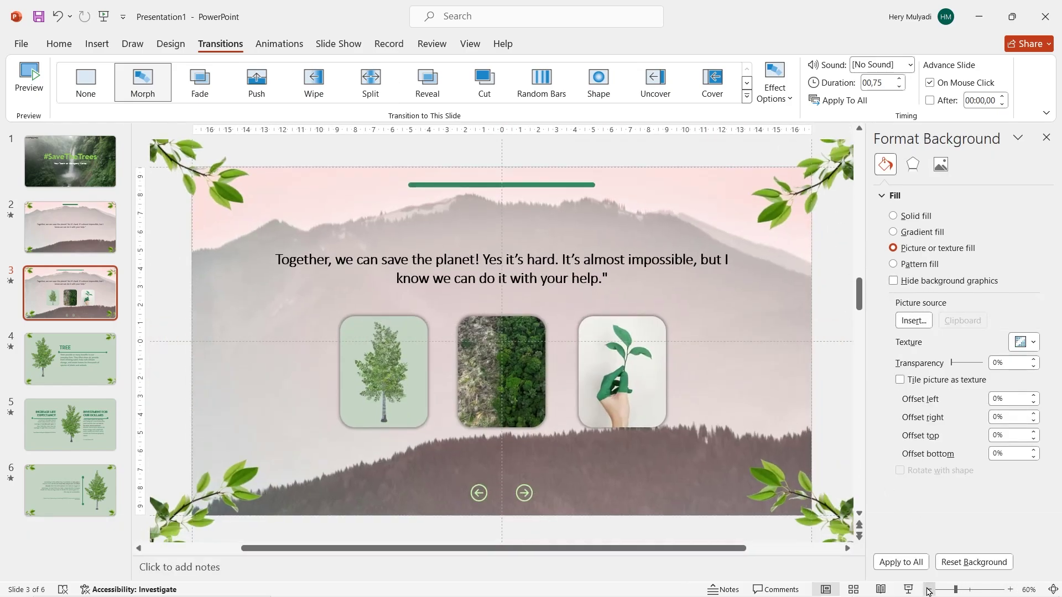
{"action": "left_click", "coordinate": [928, 590]}
{"action": "left_click", "coordinate": [928, 589]}
Step: Duplicate slide 3, move the copy to the end as slide 7, and duplicate it again as slide 8
{"action": "right_click", "coordinate": [100, 299]}
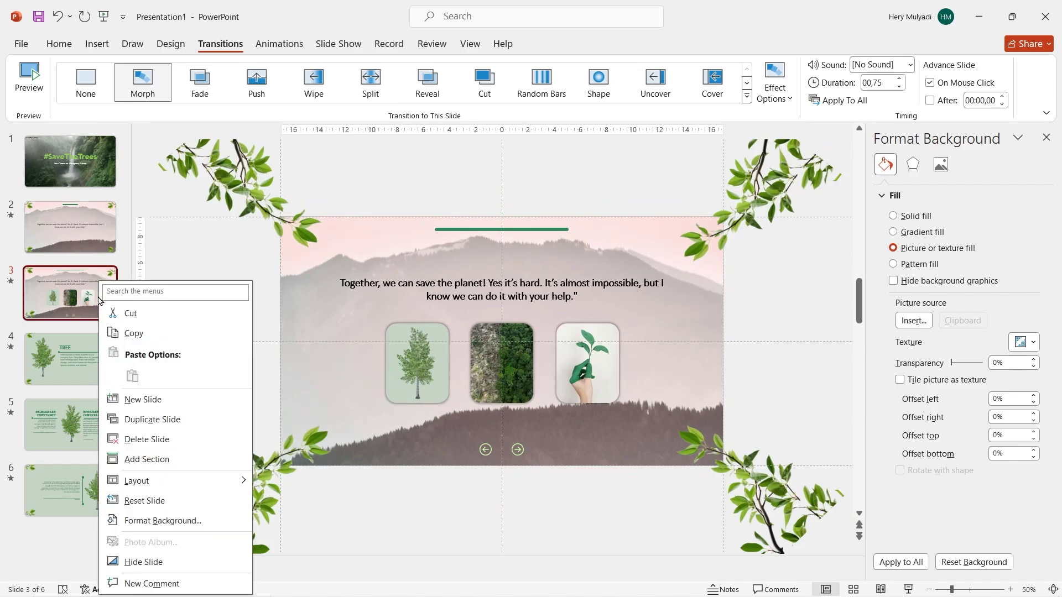
{"action": "left_click", "coordinate": [103, 398]}
{"action": "left_click_drag", "start_coordinate": [89, 343], "coordinate": [82, 525]}
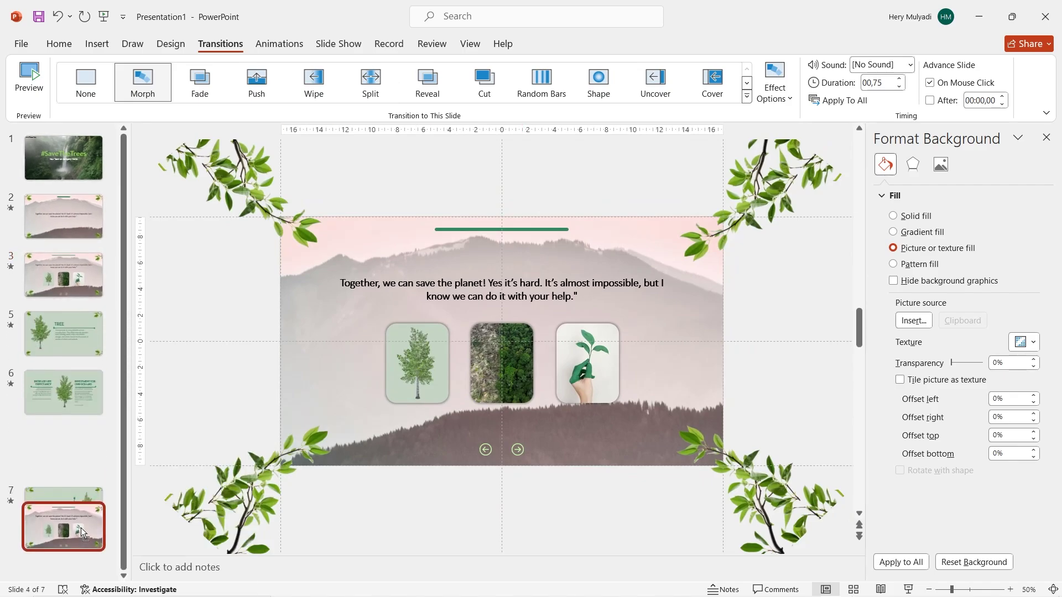
{"action": "right_click", "coordinate": [82, 528]}
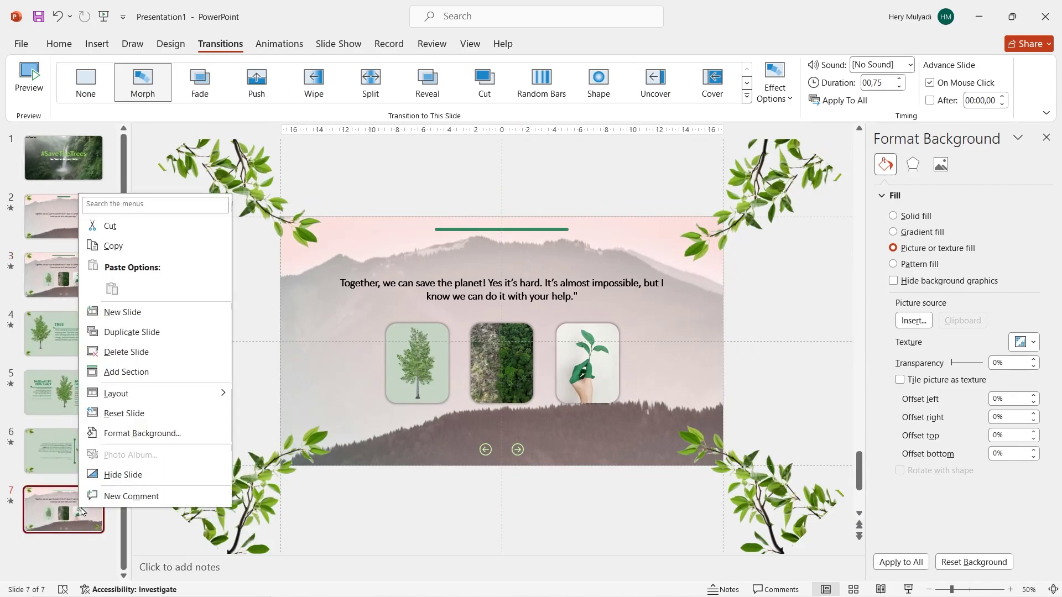
{"action": "left_click", "coordinate": [173, 334]}
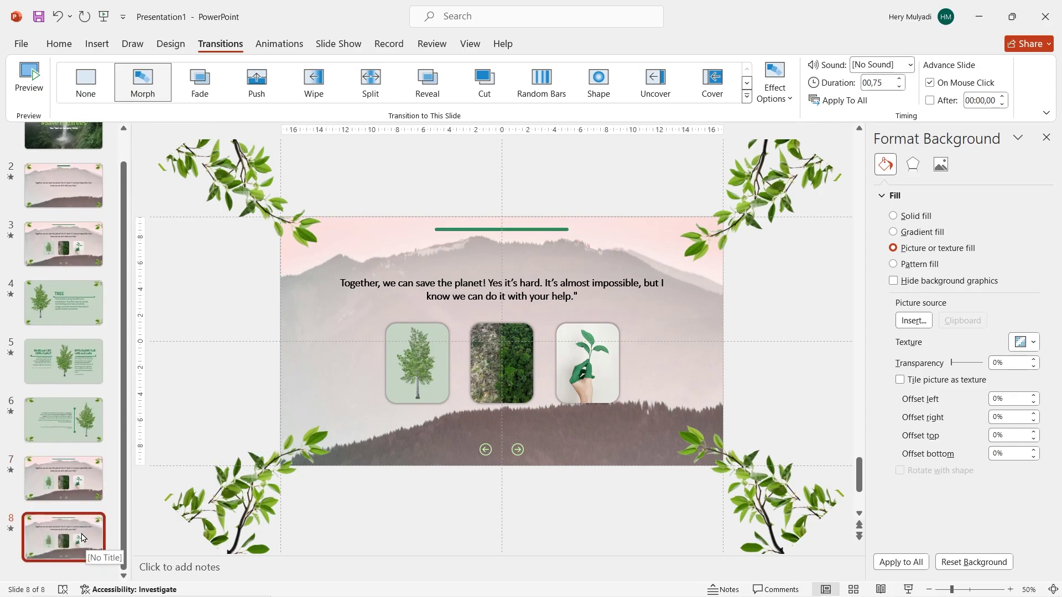
Step: Delete the quote text, the tree card, the plant-in-hand card and the green bar from slide 8
{"action": "left_click", "coordinate": [475, 288]}
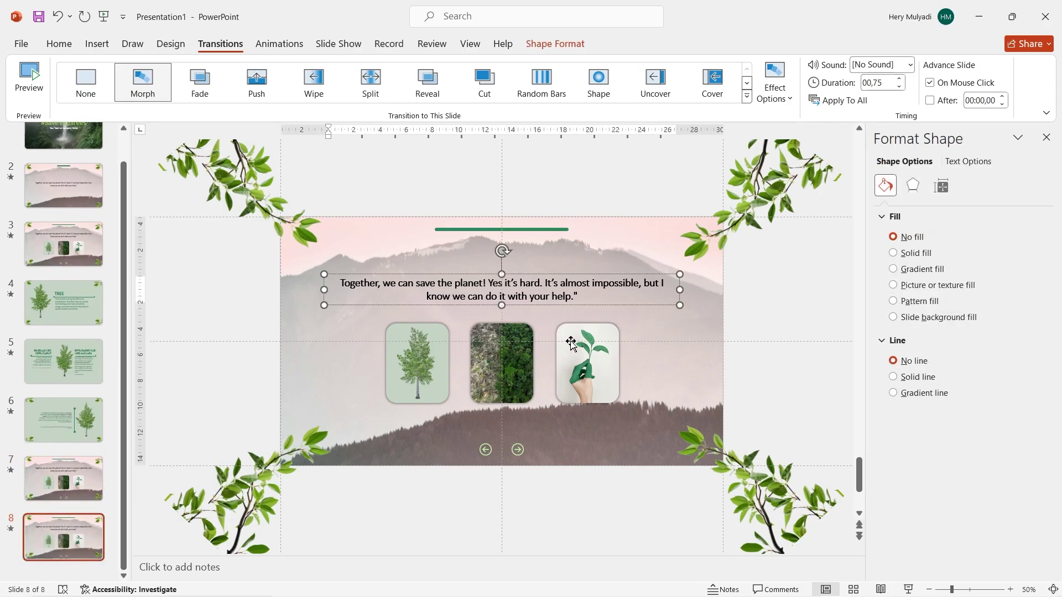
{"action": "left_click", "coordinate": [571, 344], "text": "shift"}
{"action": "left_click", "coordinate": [442, 383], "text": "shift"}
{"action": "left_click", "coordinate": [485, 229], "text": "shift"}
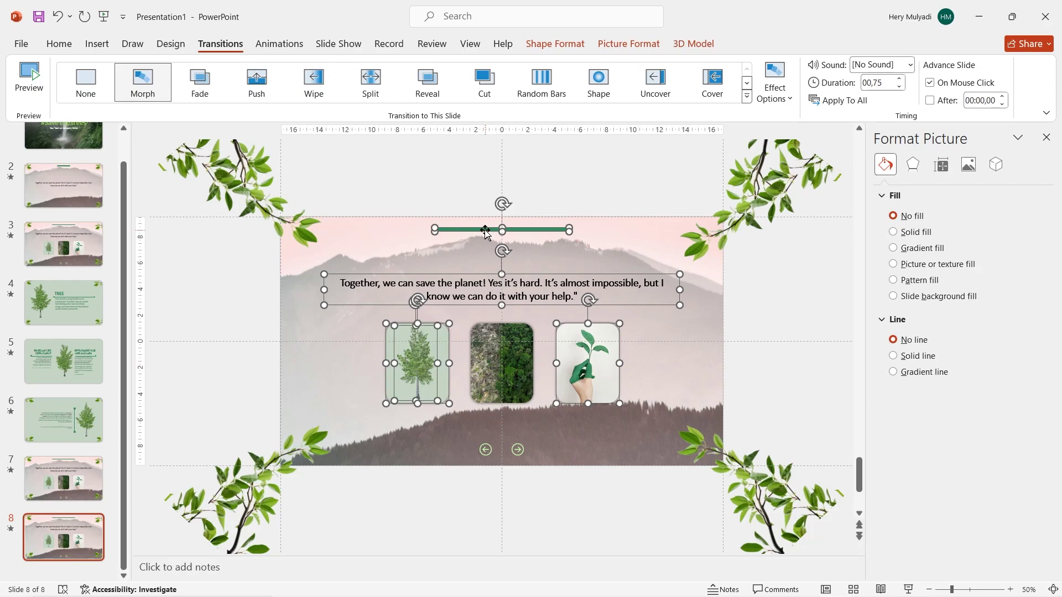
{"action": "key", "text": "Delete"}
Step: Expand the crop frame of the deforestation picture on slide 8 to about 38.65 by 23.66 cm so it covers the whole slide
{"action": "left_click", "coordinate": [490, 375]}
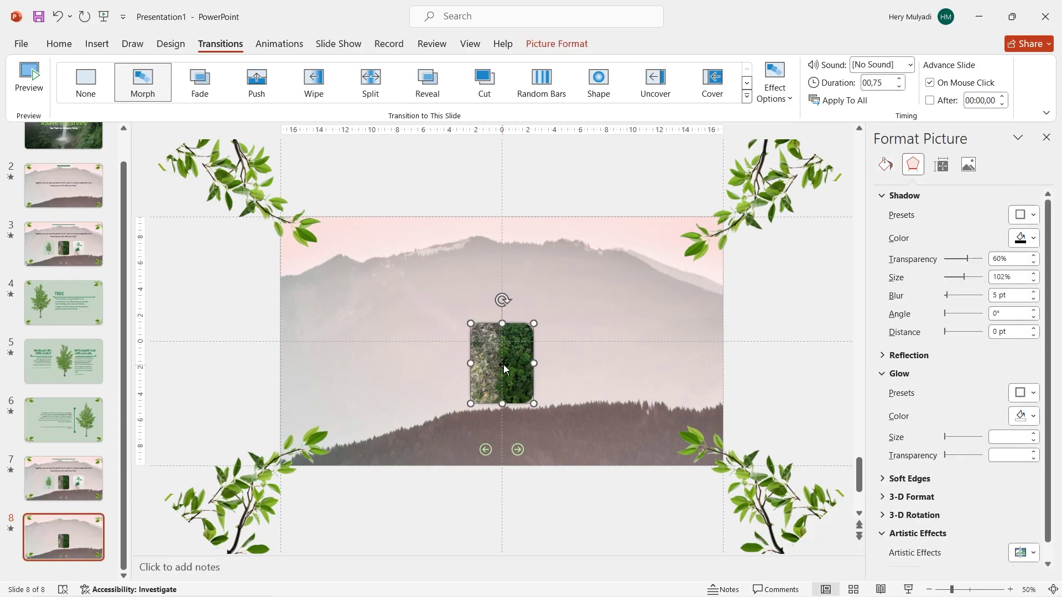
{"action": "left_click", "coordinate": [565, 37]}
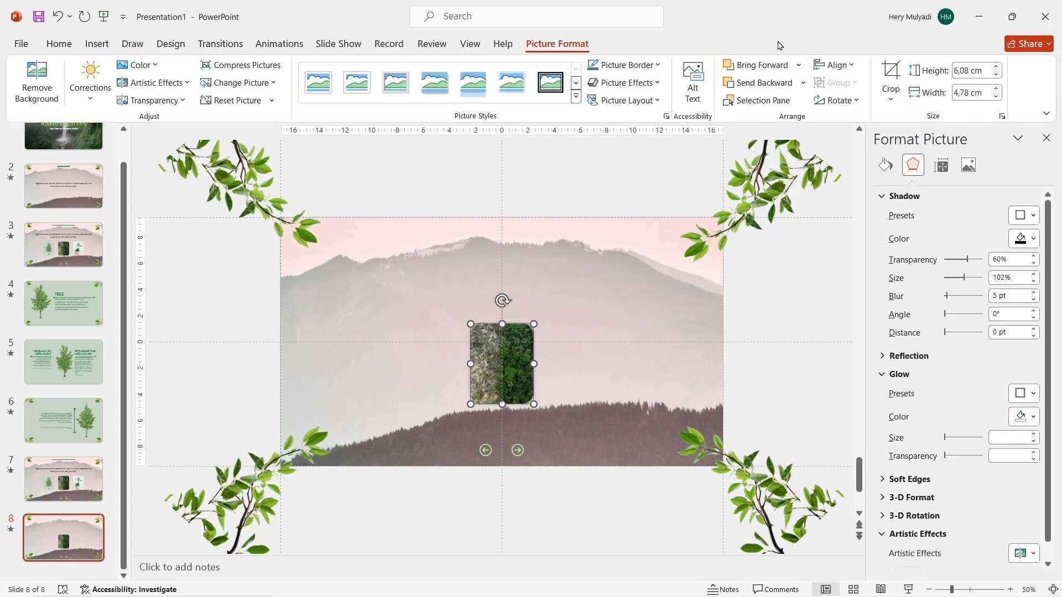
{"action": "left_click", "coordinate": [884, 70]}
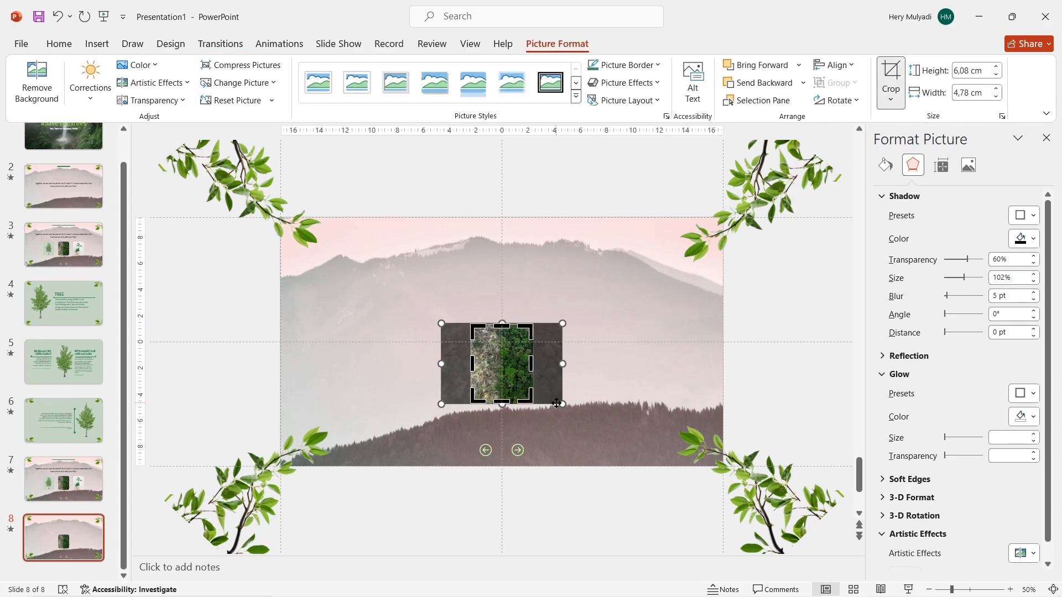
{"action": "left_click_drag", "start_coordinate": [471, 326], "coordinate": [269, 194]}
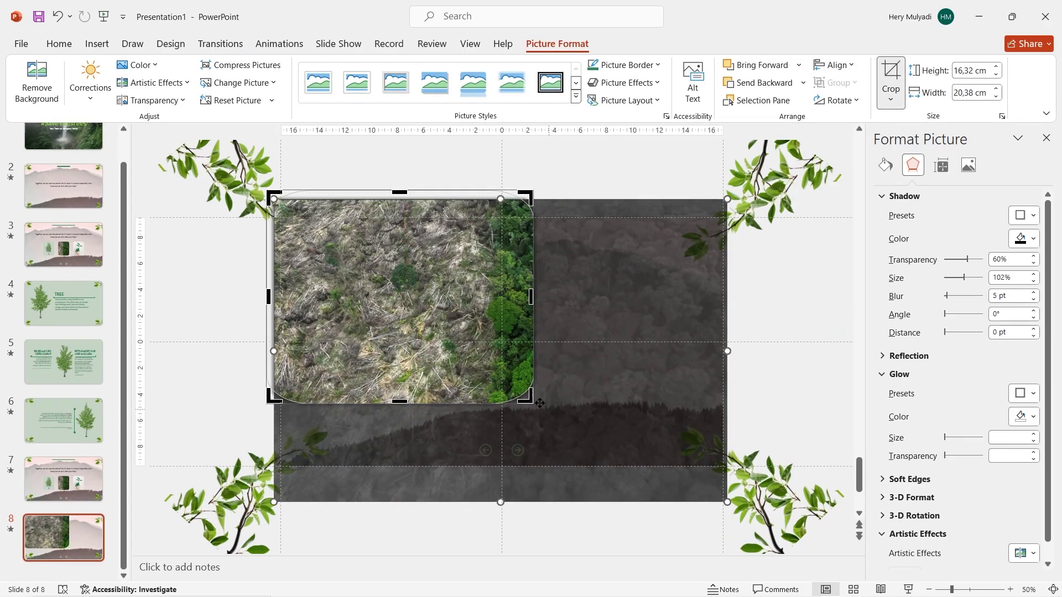
{"action": "left_click_drag", "start_coordinate": [532, 402], "coordinate": [772, 503]}
{"action": "left_click_drag", "start_coordinate": [269, 196], "coordinate": [255, 177]}
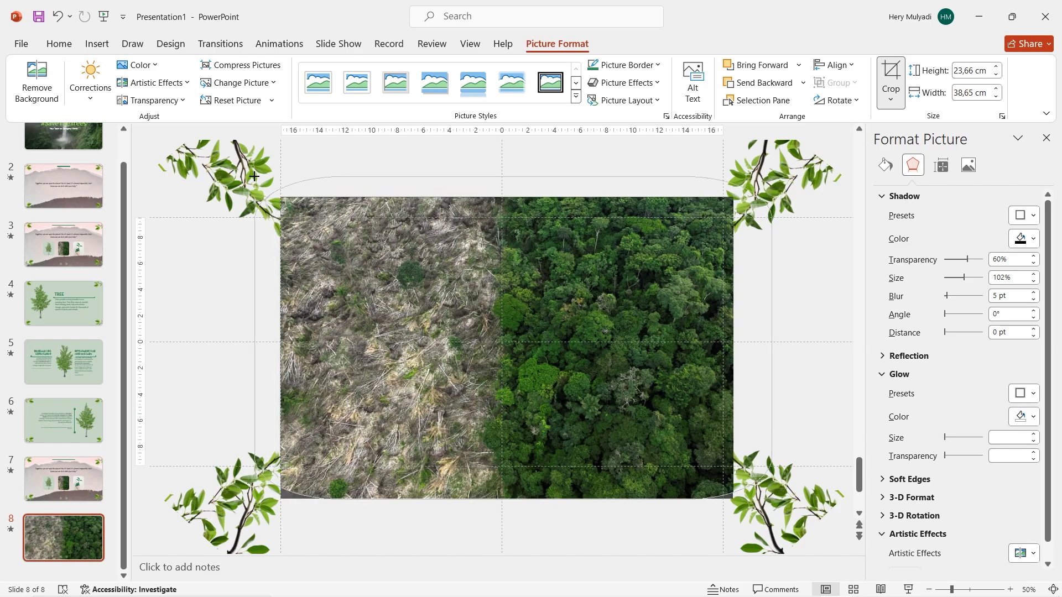
Step: Delete the four leafy branch pictures from the corners of slide 8
{"action": "left_click", "coordinate": [220, 497]}
{"action": "left_click", "coordinate": [224, 506]}
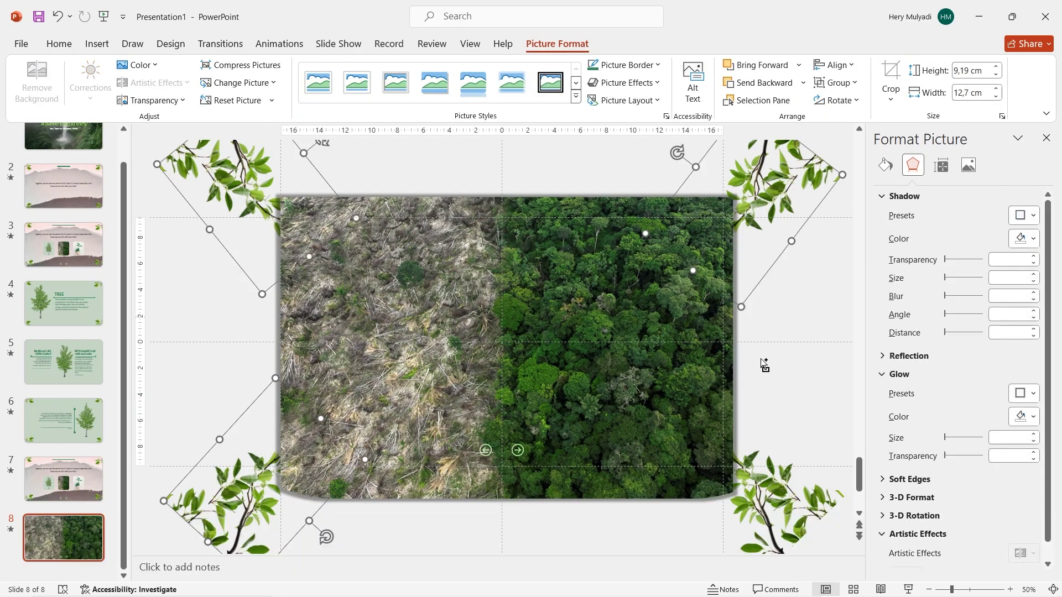
{"action": "key", "text": "Delete"}
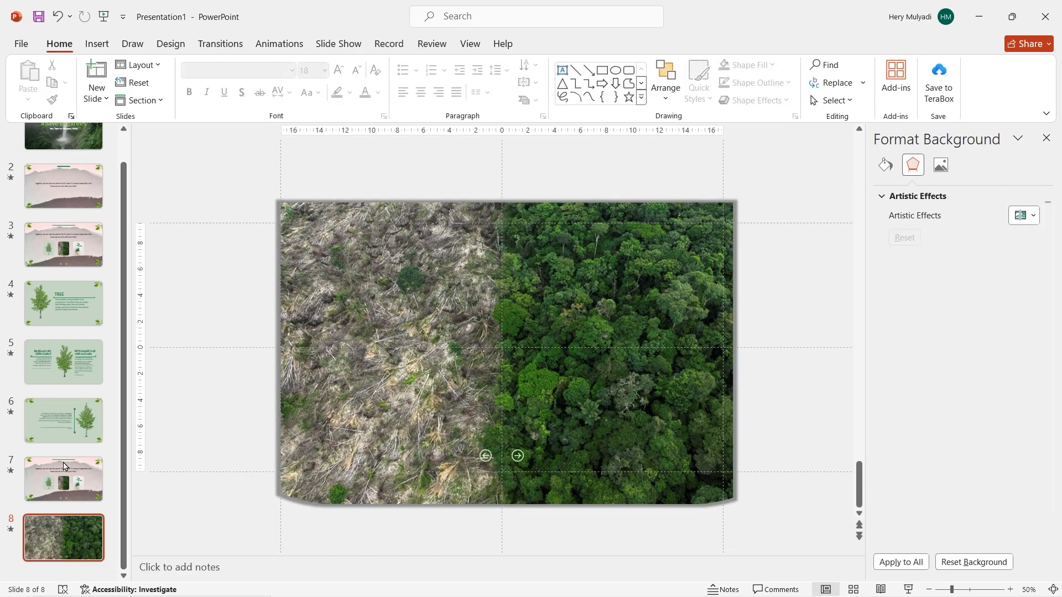
Step: Copy the green bar from slide 7 to slide 8 and fill it white
{"action": "left_click", "coordinate": [63, 466]}
{"action": "left_click", "coordinate": [517, 236]}
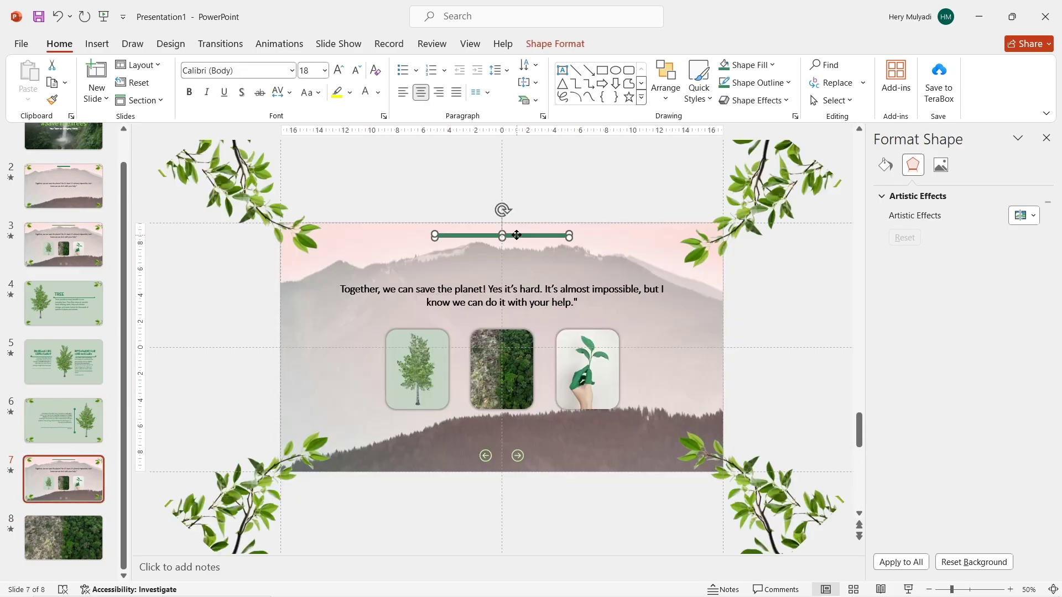
{"action": "key", "text": "ctrl+c"}
{"action": "left_click", "coordinate": [63, 536]}
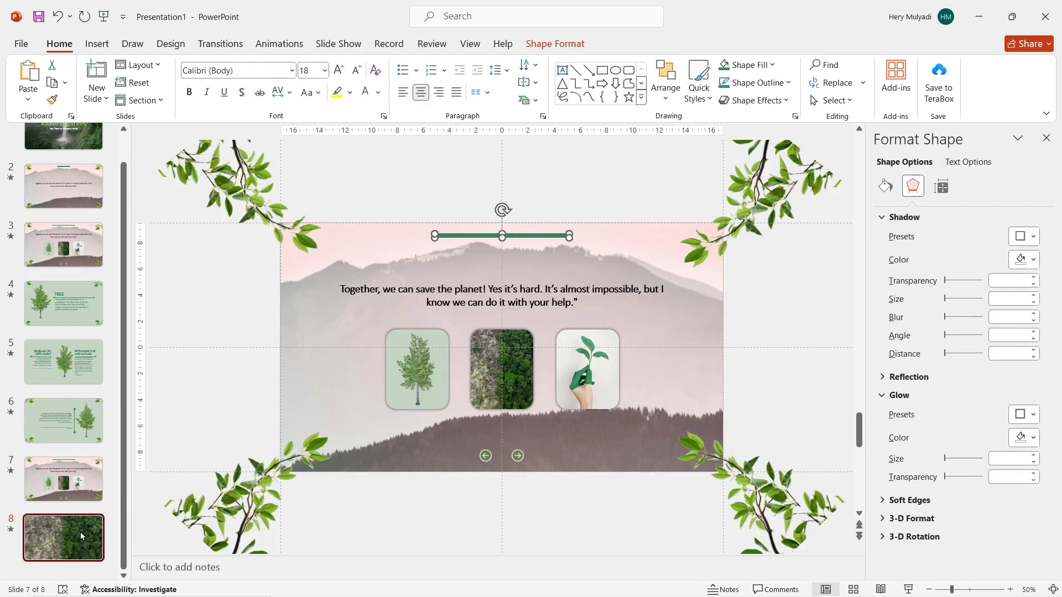
{"action": "key", "text": "ctrl+v"}
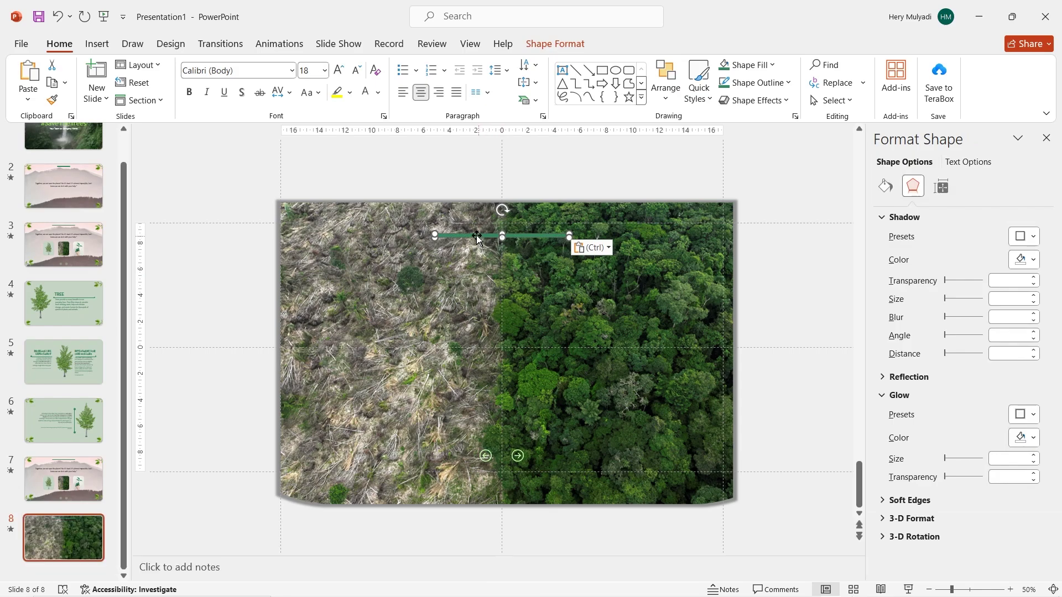
{"action": "left_click", "coordinate": [380, 70]}
{"action": "left_click", "coordinate": [343, 104]}
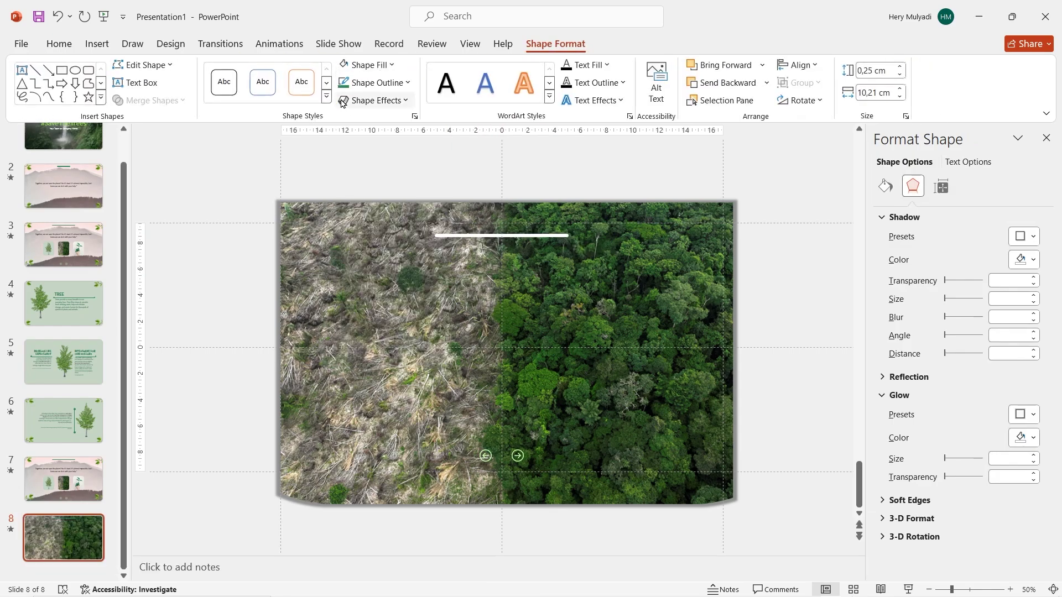
Step: Recolor the two navigation arrow icons on slide 8 white and nudge them slightly down
{"action": "left_click", "coordinate": [482, 457]}
{"action": "left_click", "coordinate": [518, 456], "text": "ctrl"}
{"action": "left_click", "coordinate": [557, 43]}
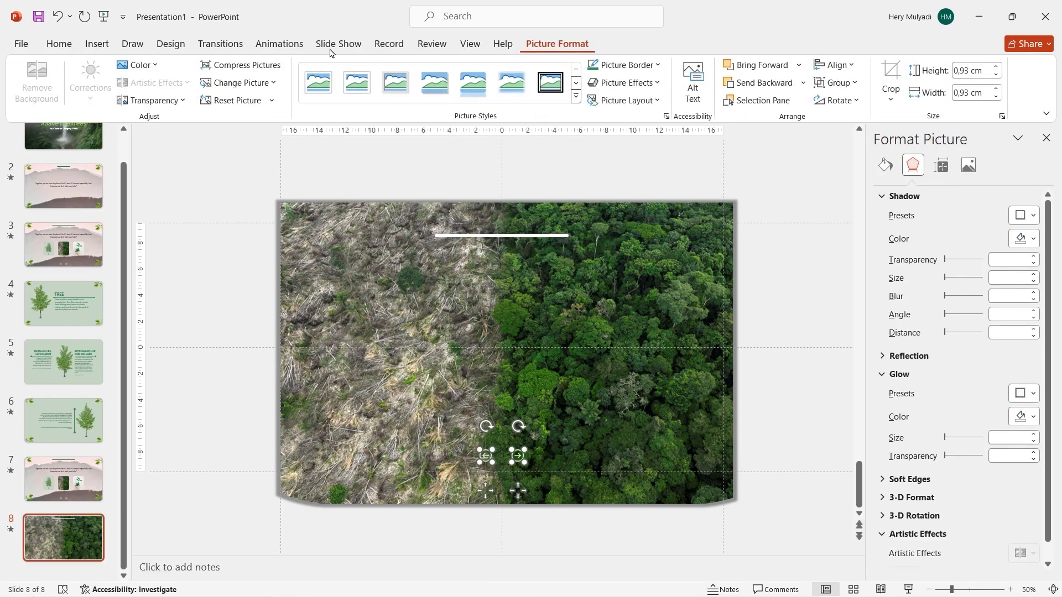
{"action": "left_click", "coordinate": [145, 66]}
{"action": "left_click", "coordinate": [161, 130]}
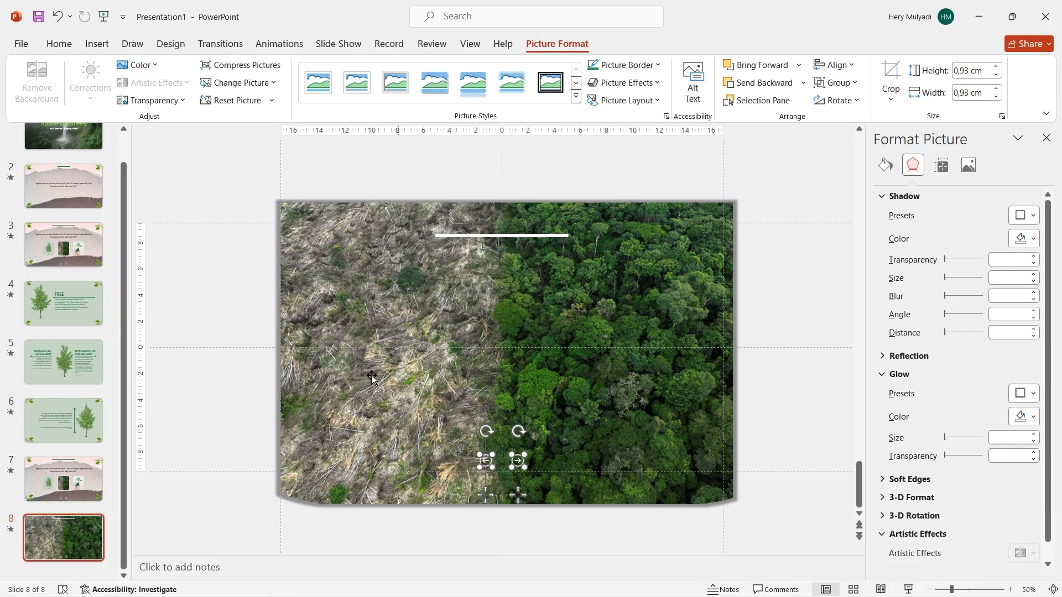
{"action": "left_click", "coordinate": [311, 401]}
Step: Insert the yellow axe-and-stump icon picture, shrink it to 6.1 by 6.1 cm and place it over the cleared half of slide 8
{"action": "left_click", "coordinate": [1011, 589]}
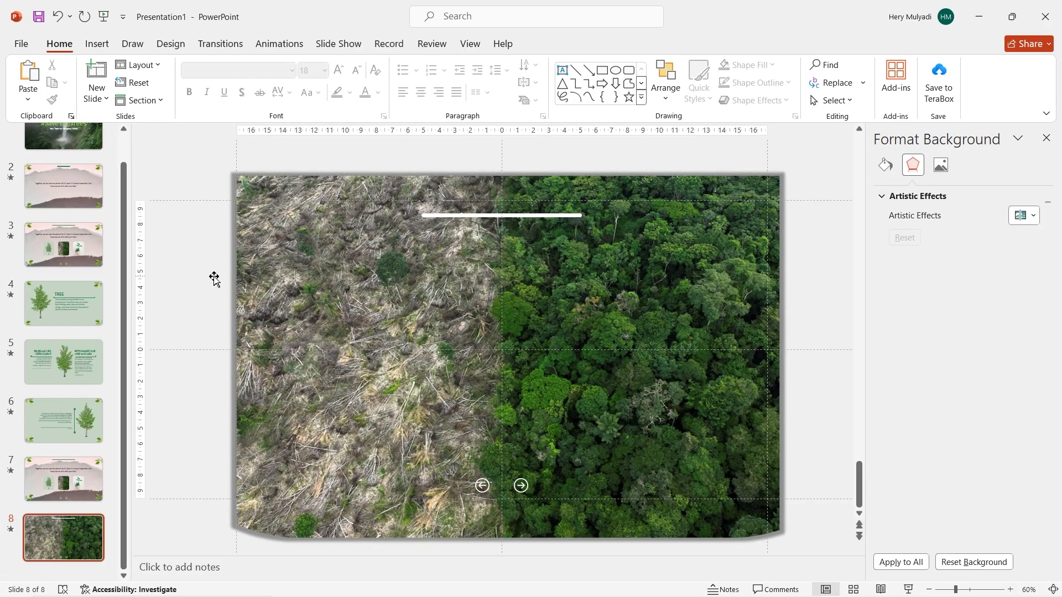
{"action": "left_click", "coordinate": [97, 44]}
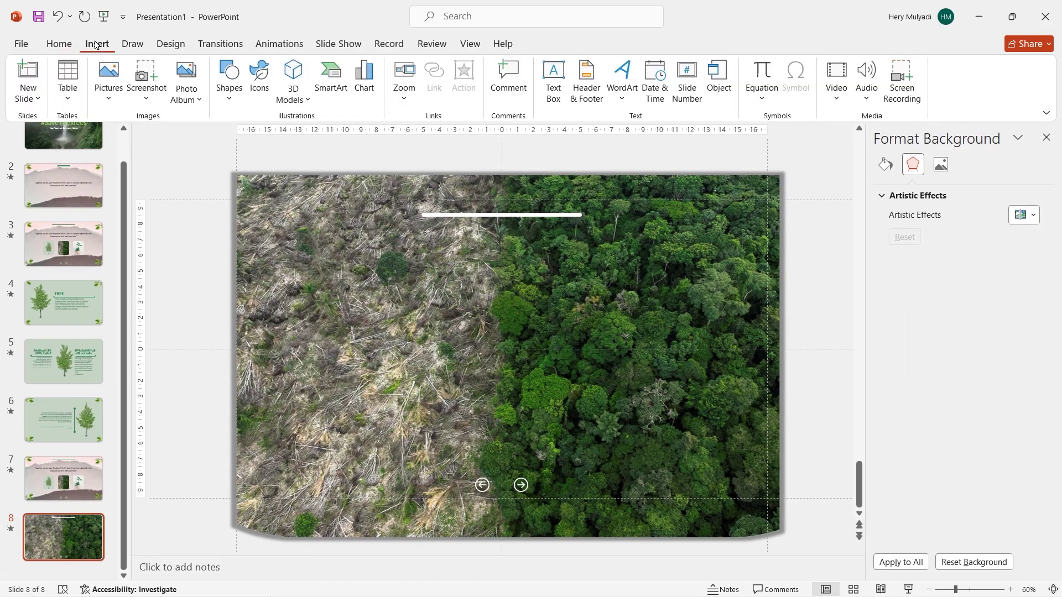
{"action": "left_click", "coordinate": [105, 98]}
{"action": "left_click", "coordinate": [142, 141]}
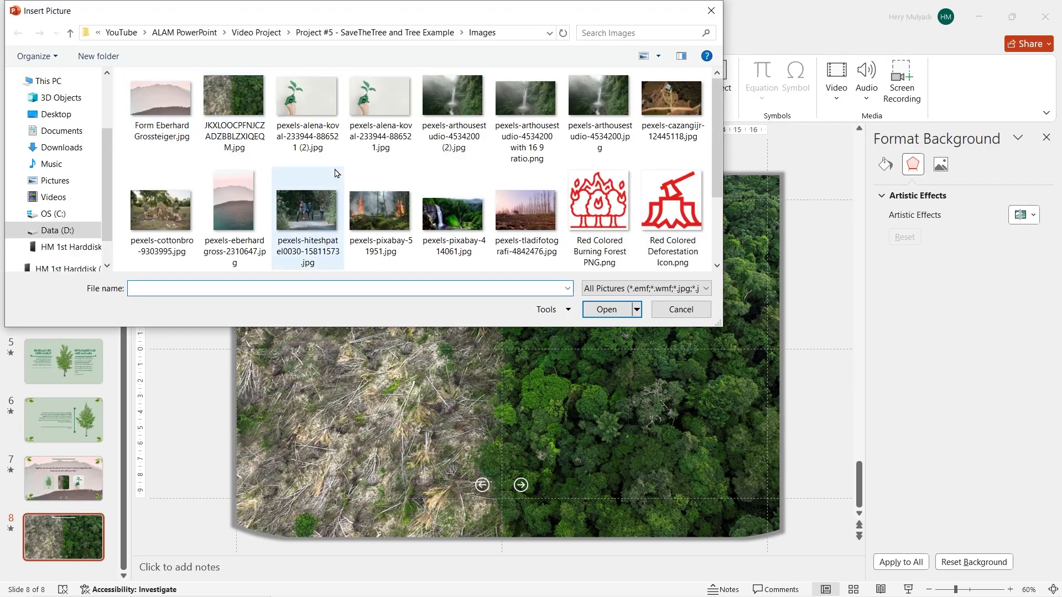
{"action": "scroll", "coordinate": [340, 171], "scroll_direction": "down", "scroll_amount": 2}
{"action": "left_click", "coordinate": [243, 211]}
{"action": "double_click", "coordinate": [243, 211]}
{"action": "left_click_drag", "start_coordinate": [475, 315], "coordinate": [349, 261]}
{"action": "left_click_drag", "start_coordinate": [269, 190], "coordinate": [384, 306]}
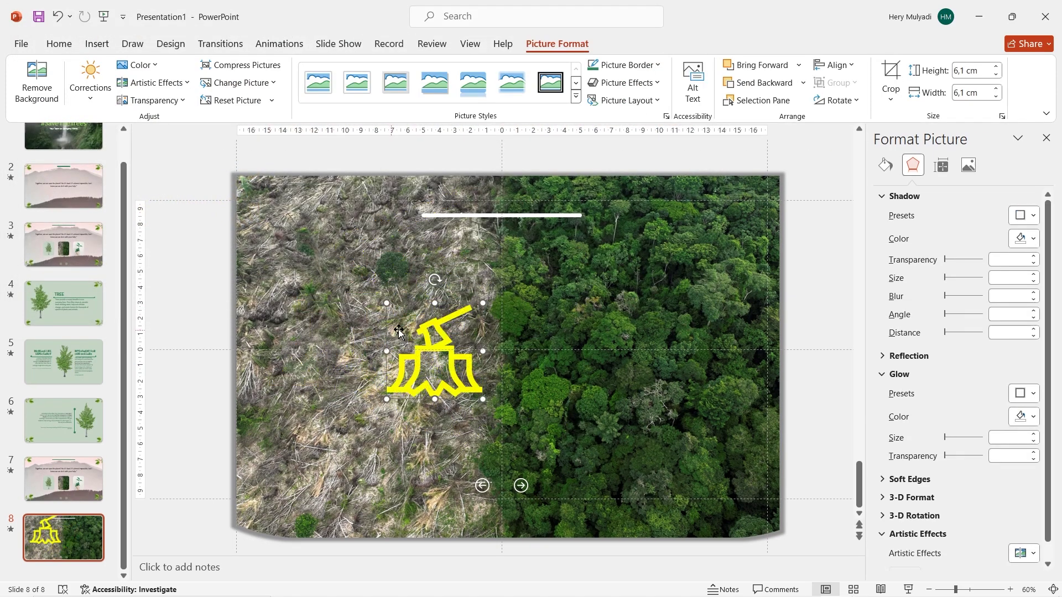
{"action": "left_click_drag", "start_coordinate": [427, 336], "coordinate": [372, 292]}
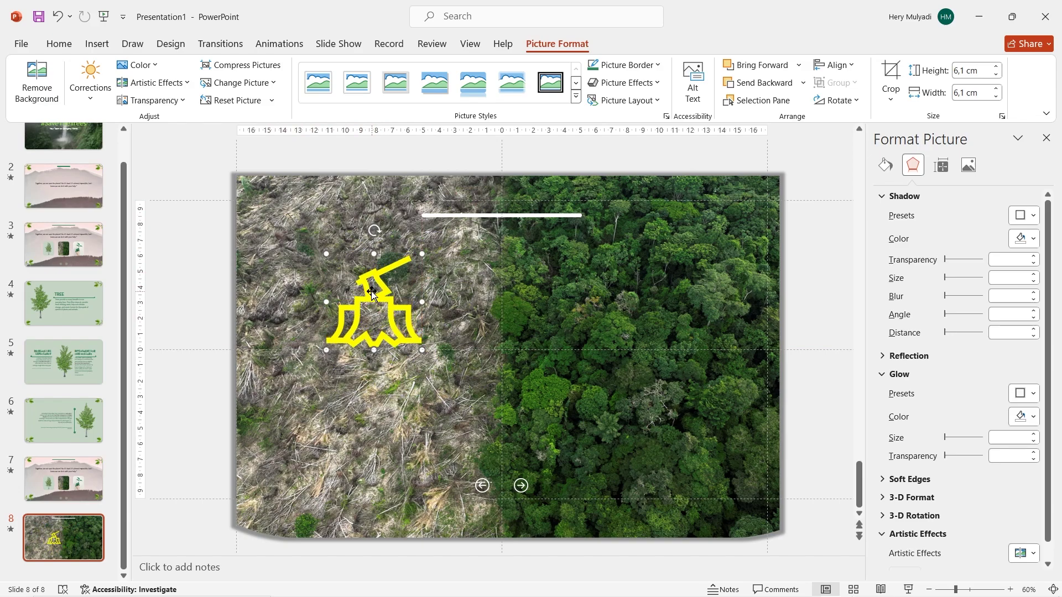
Step: Insert the yellow burning forest icon picture at 6.1 by 6.1 cm over the green forest half of slide 8
{"action": "left_click", "coordinate": [97, 43]}
{"action": "left_click", "coordinate": [109, 88]}
{"action": "left_click", "coordinate": [142, 139]}
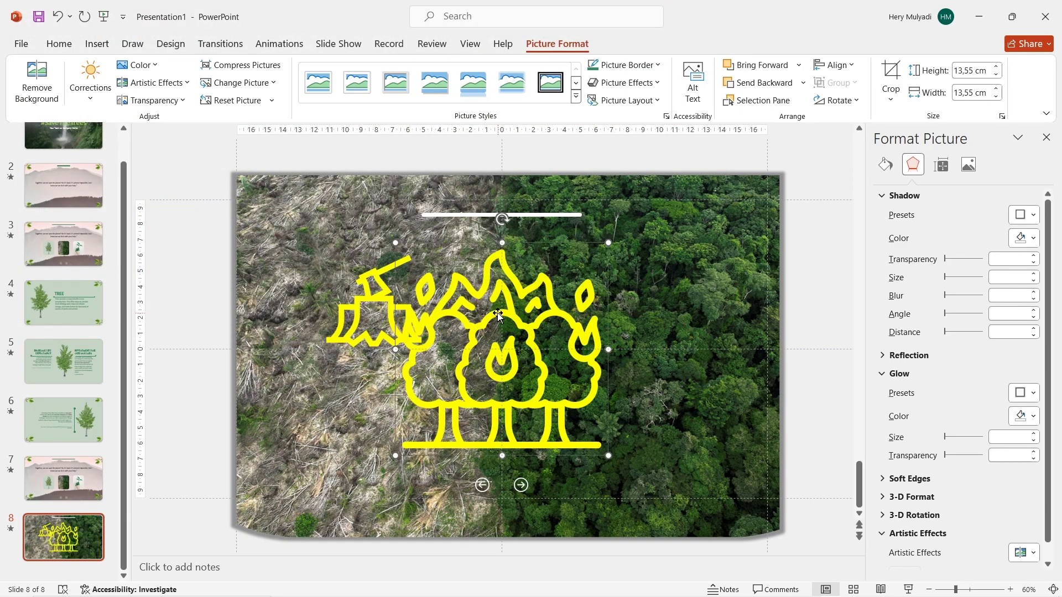
{"action": "mouse_move", "coordinate": [395, 243]}
{"action": "left_mouse_down"}
{"action": "mouse_move", "coordinate": [512, 359]}
{"action": "mouse_move", "coordinate": [622, 279]}
{"action": "left_mouse_up"}
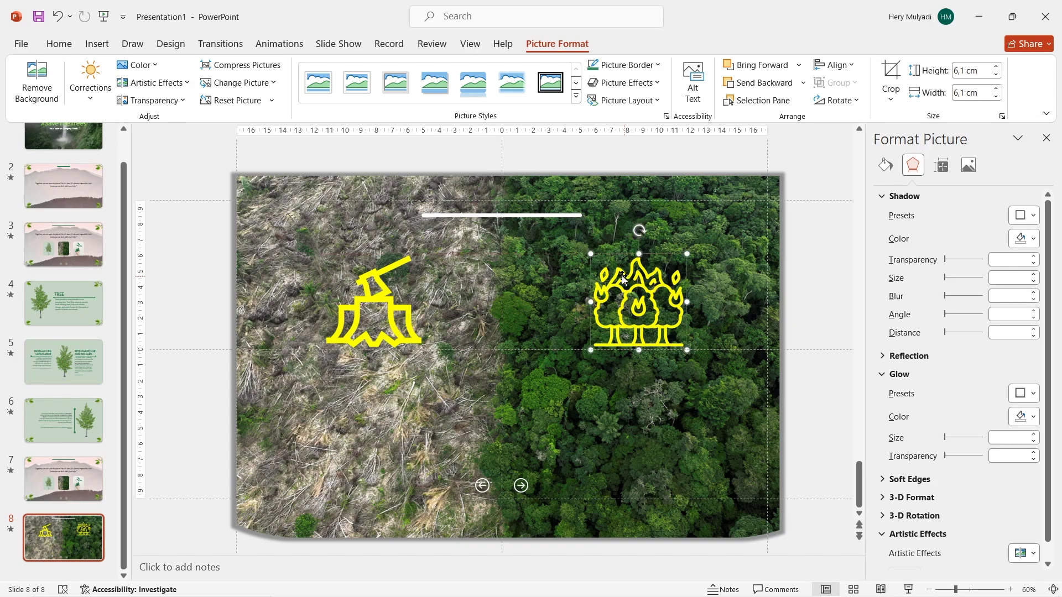
Step: Add the yellow captions "10 MILIONS HECTARES LOST/YEAR DUE TO ILLEGAL LOGGING" and "70,000 WILDFIRES/YEAR SINCE 1983" below their icons in bold 24 pt LEMON MILK
{"action": "left_click", "coordinate": [97, 43]}
{"action": "left_click", "coordinate": [553, 82]}
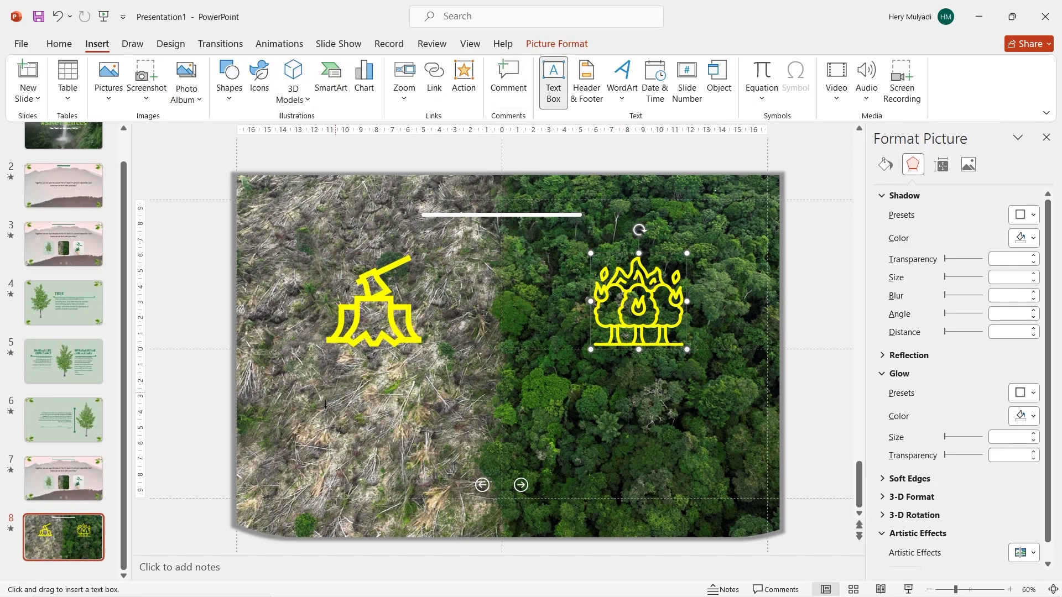
{"action": "left_click_drag", "start_coordinate": [698, 444], "coordinate": [501, 446]}
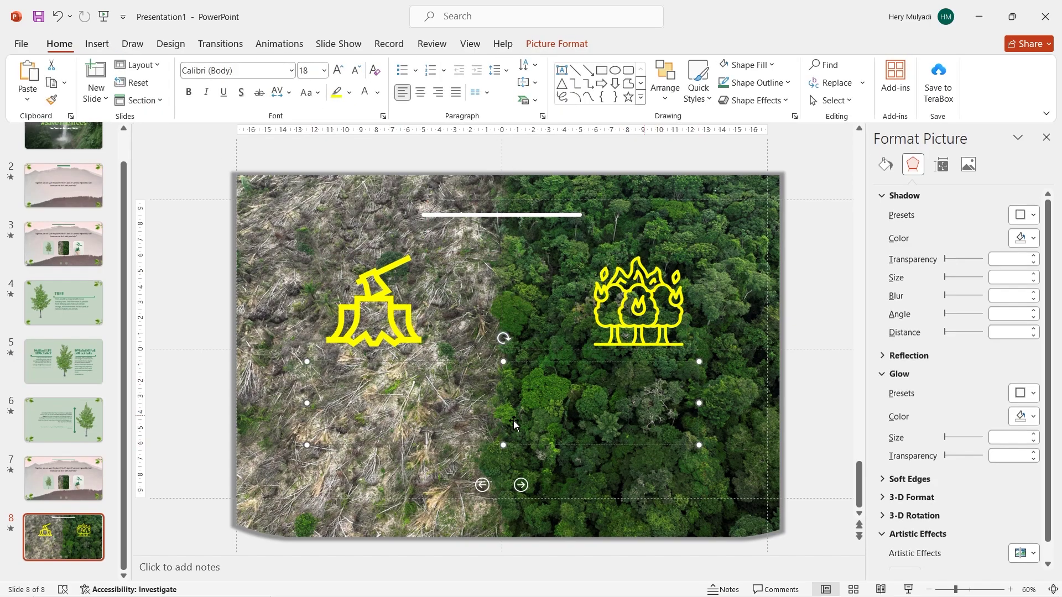
{"action": "key", "text": "ctrl+v"}
{"action": "left_click", "coordinate": [212, 421]}
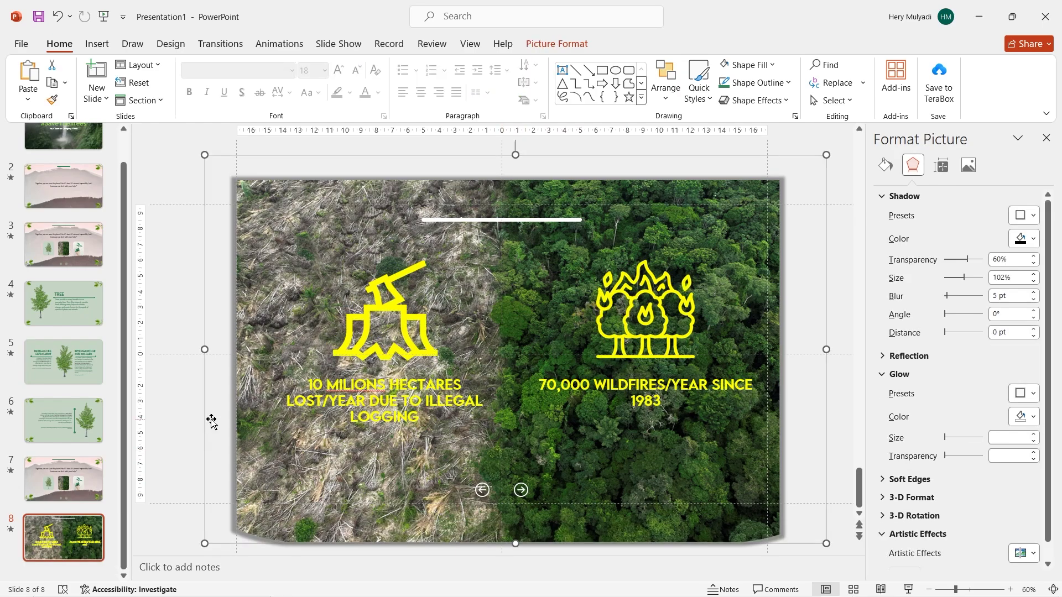
Step: Group the stump icon with its logging caption, and the burning forest icon with its wildfire caption
{"action": "left_click", "coordinate": [438, 398]}
{"action": "left_click", "coordinate": [410, 340], "text": "shift"}
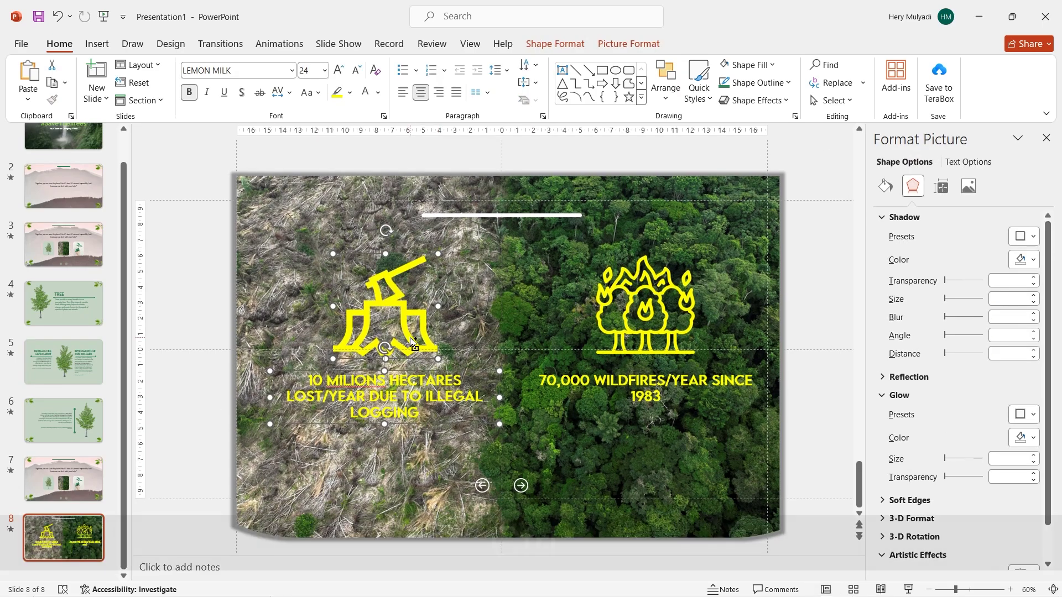
{"action": "key", "text": "ctrl+g"}
{"action": "left_click", "coordinate": [665, 319]}
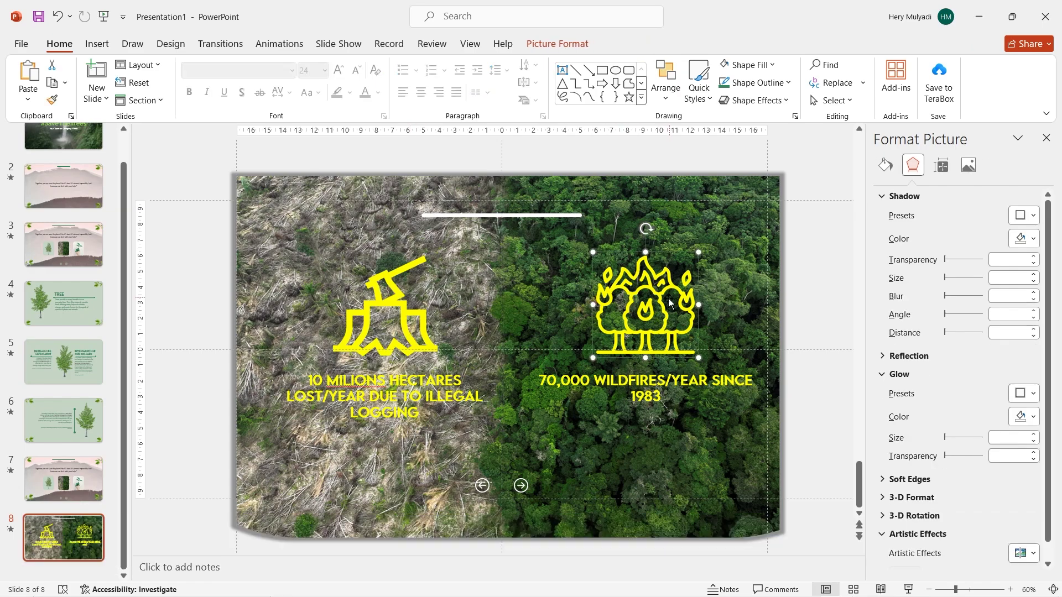
{"action": "left_click", "coordinate": [652, 394], "text": "shift"}
{"action": "key", "text": "ctrl+g"}
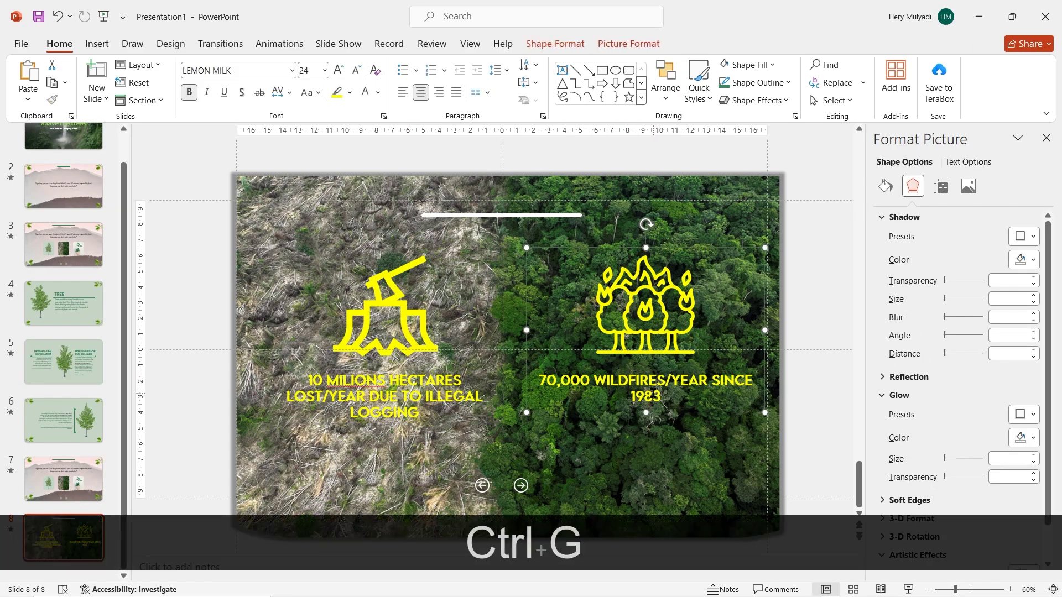
Step: Apply the Float In animation to the illegal logging group and show the Animation Pane
{"action": "left_click", "coordinate": [405, 298]}
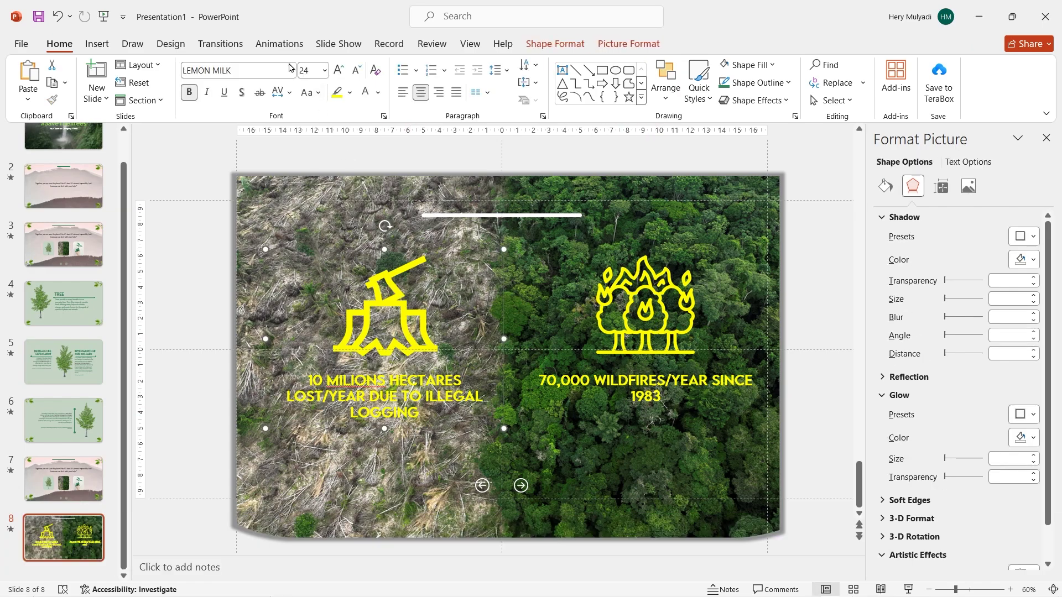
{"action": "left_click", "coordinate": [280, 43]}
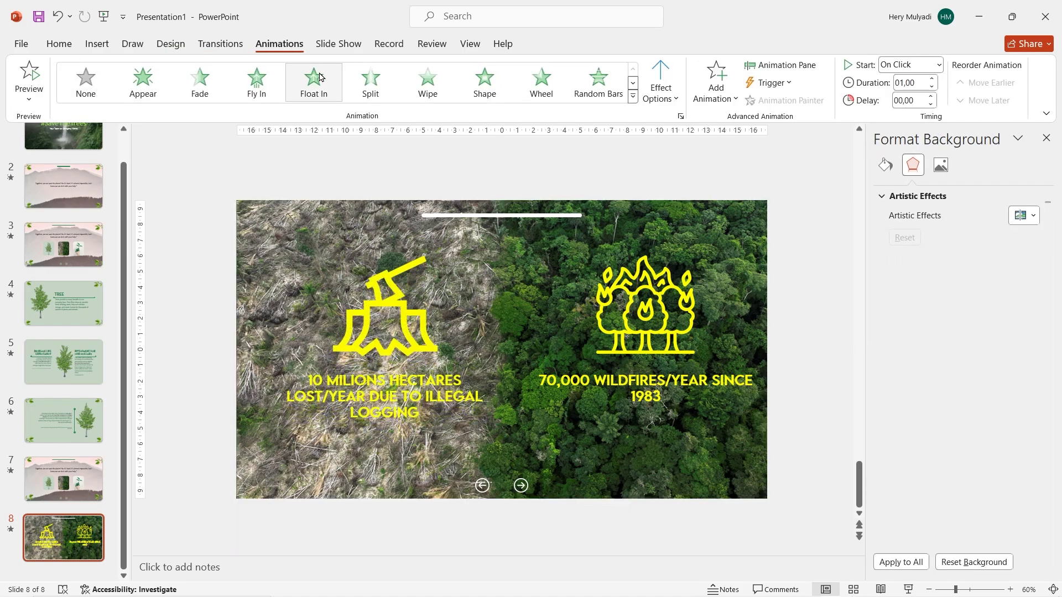
{"action": "left_click", "coordinate": [786, 65]}
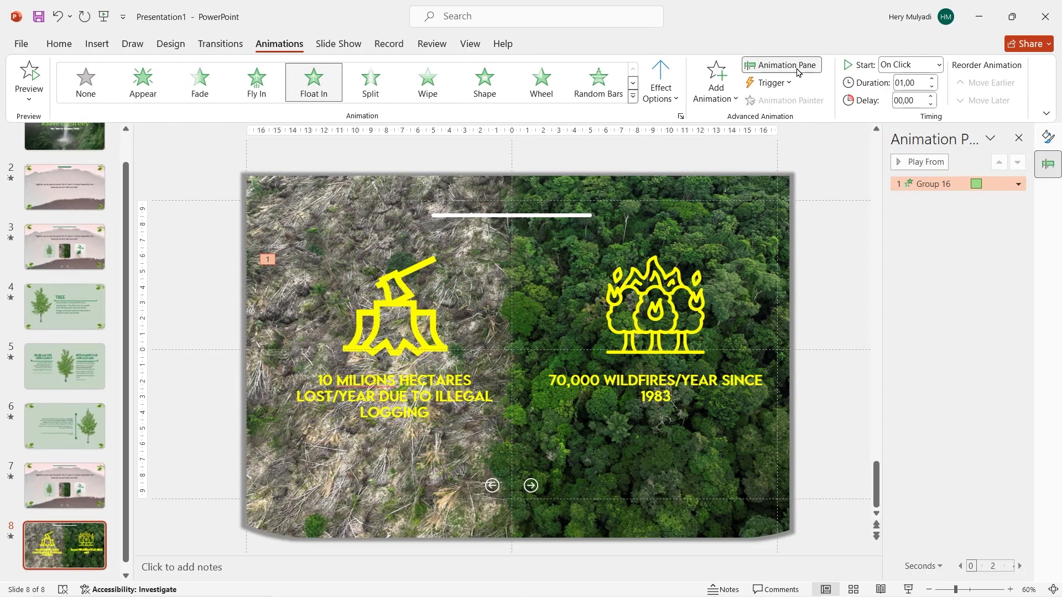
Step: Set the logging group's animation to With Previous at 0.75 s, and give the wildfire group a Float In animation starting On Click
{"action": "right_click", "coordinate": [933, 185]}
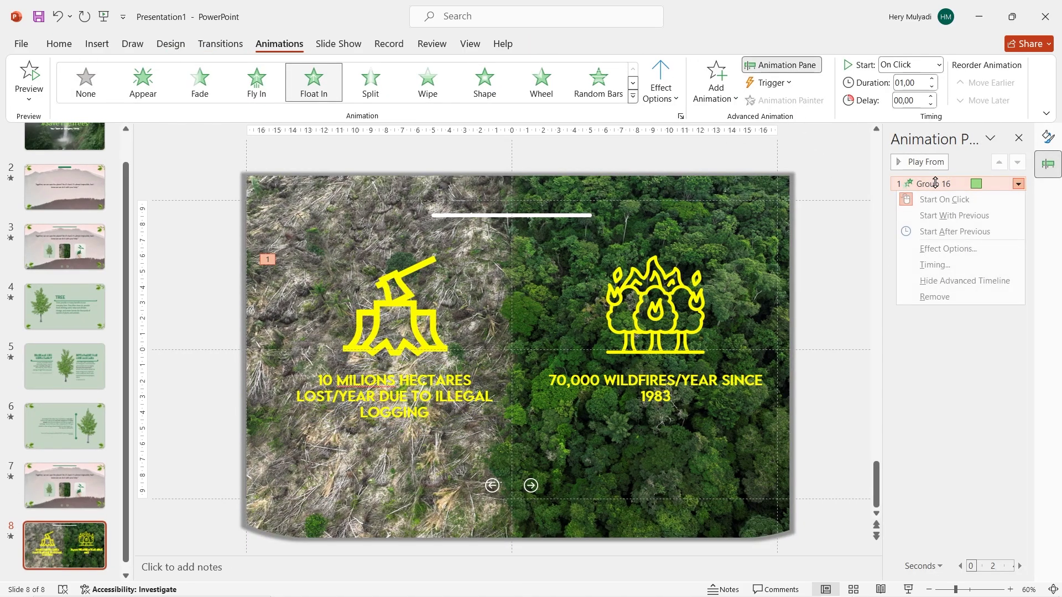
{"action": "left_click", "coordinate": [941, 216]}
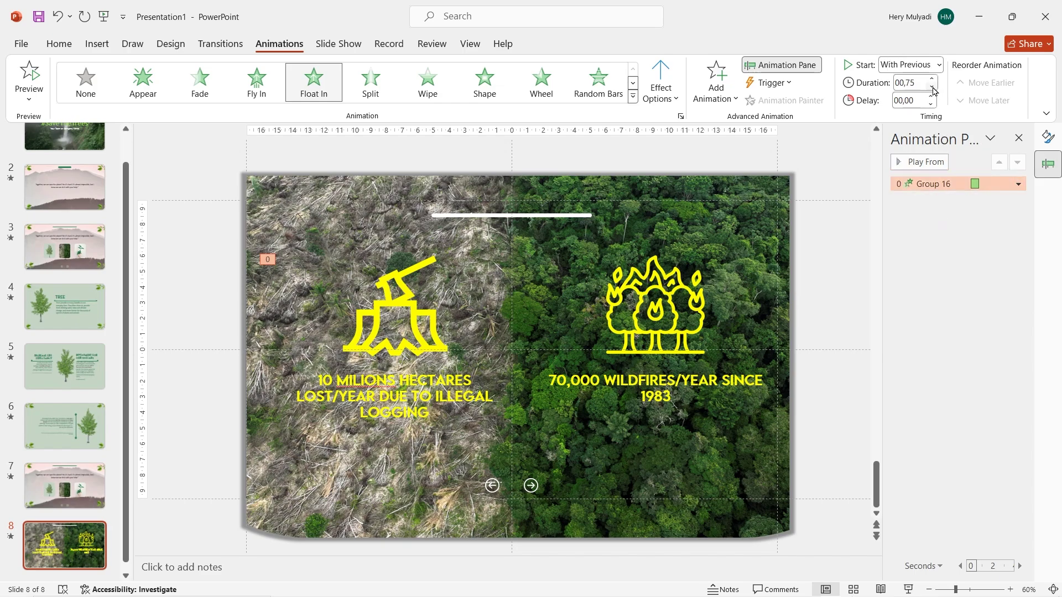
{"action": "left_click", "coordinate": [630, 276]}
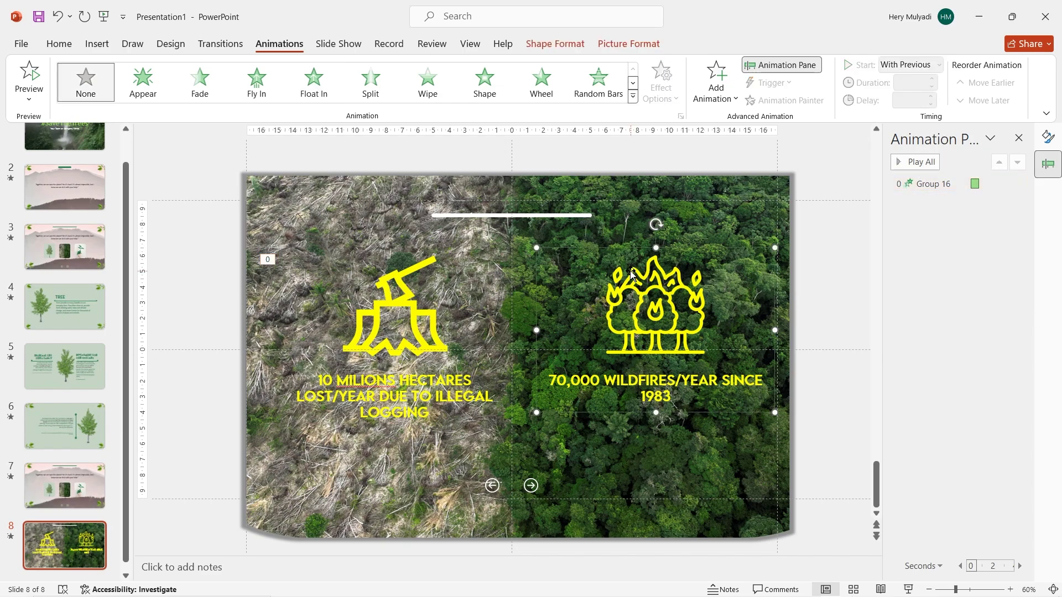
{"action": "left_click", "coordinate": [302, 82]}
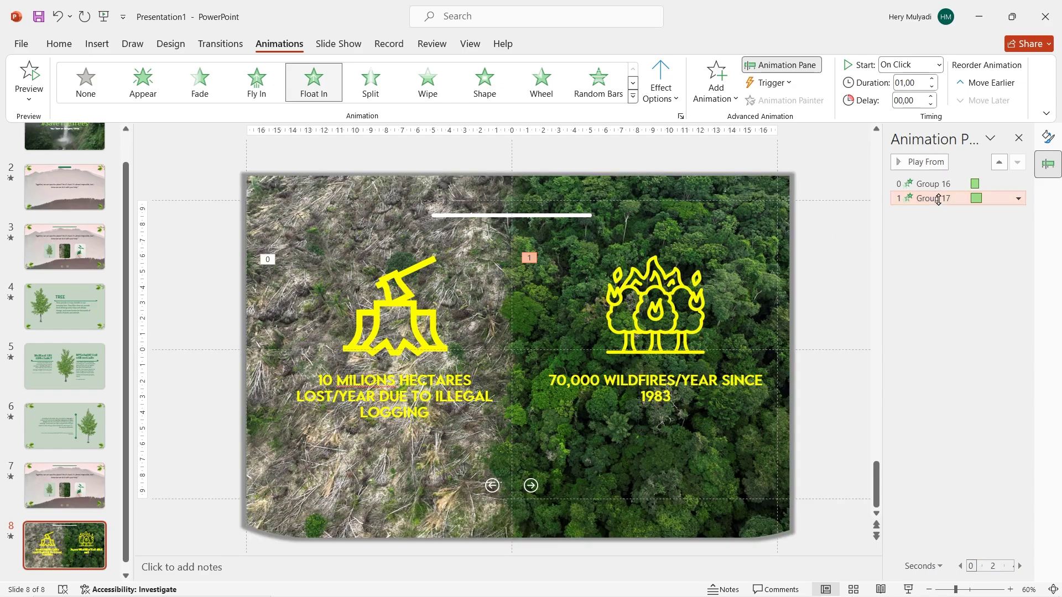
{"action": "right_click", "coordinate": [938, 198]}
{"action": "left_click", "coordinate": [942, 216]}
{"action": "left_click", "coordinate": [794, 275]}
{"action": "left_click", "coordinate": [166, 415]}
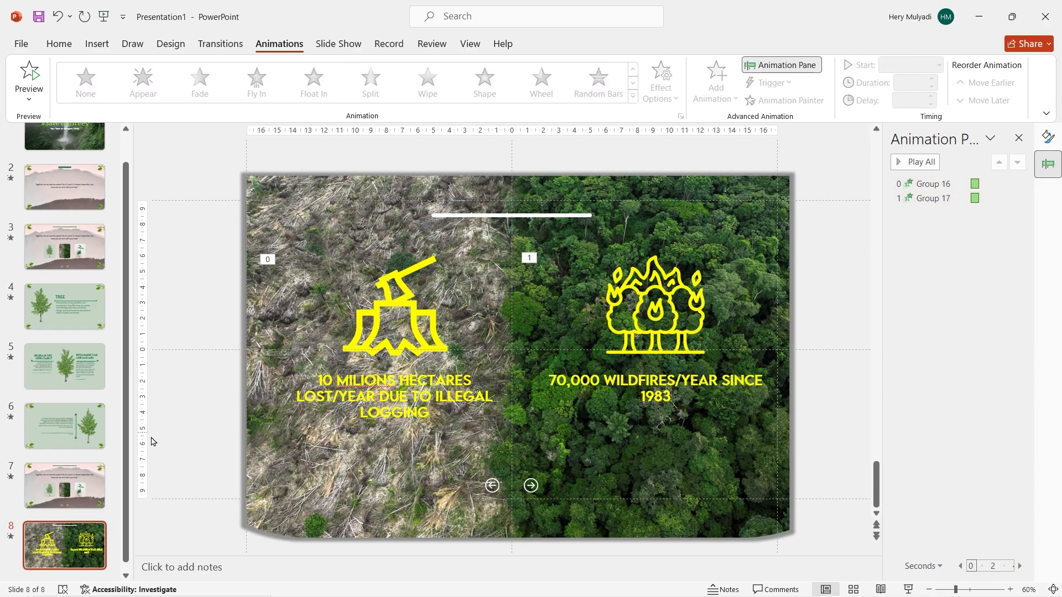
Step: Copy picture-card slide 7 to the end of the presentation as slide 9, and duplicate slide 9
{"action": "right_click", "coordinate": [81, 474]}
{"action": "left_click", "coordinate": [137, 298]}
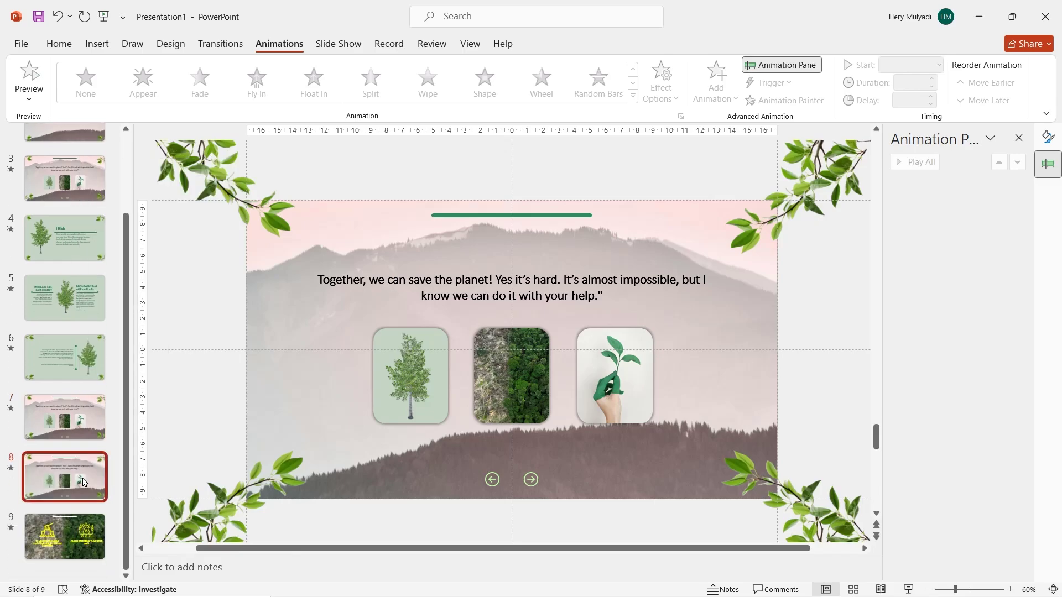
{"action": "left_click_drag", "start_coordinate": [80, 490], "coordinate": [81, 563]}
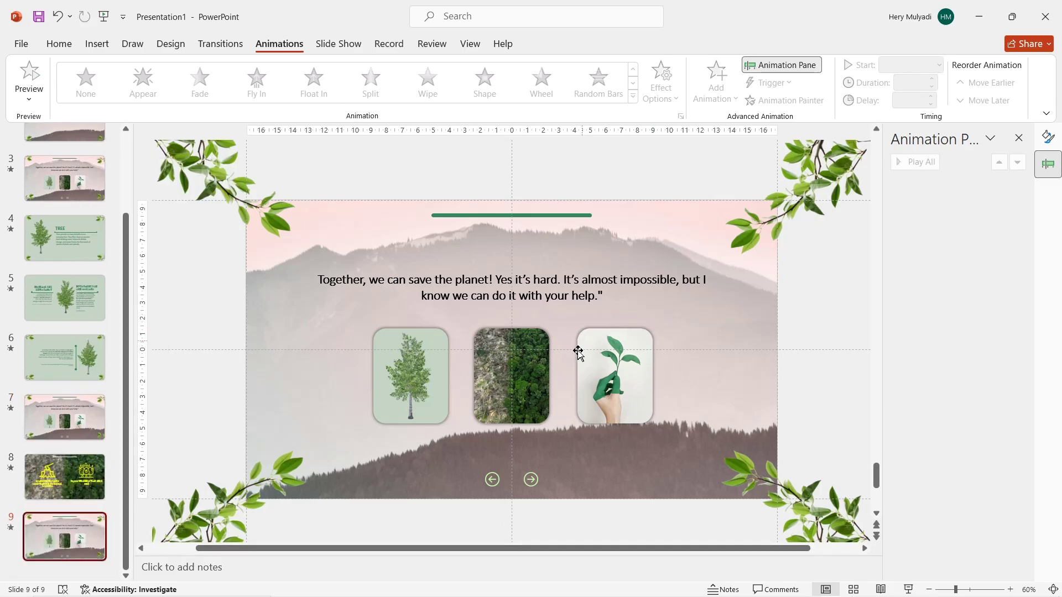
{"action": "right_click", "coordinate": [82, 532]}
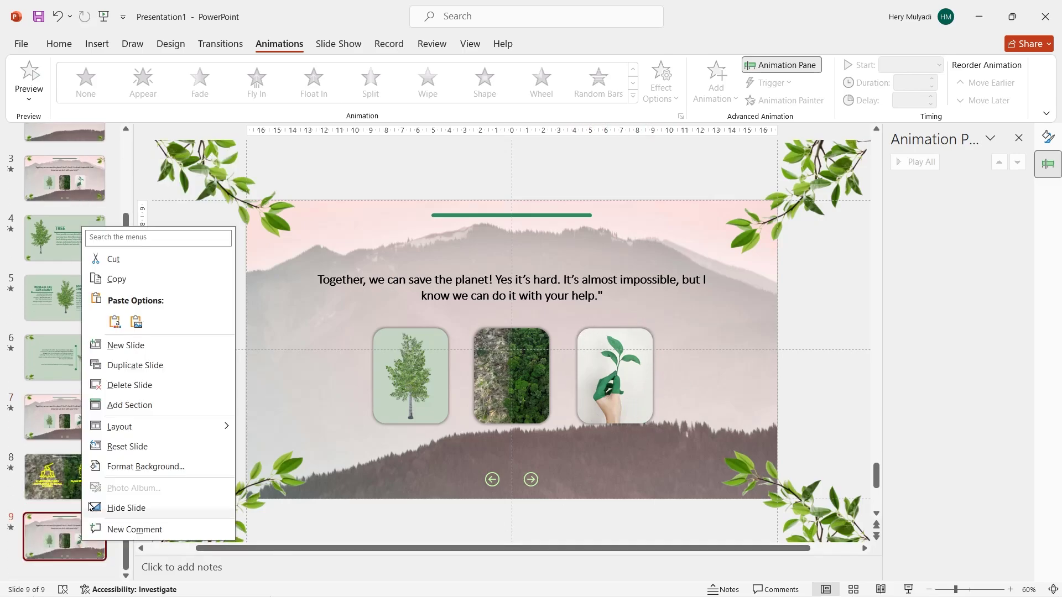
{"action": "left_click", "coordinate": [133, 363]}
Step: Delete the tree card background, the deforestation card, both arrow icons, the quote text and the green line from slide 10
{"action": "left_click", "coordinate": [434, 393]}
{"action": "left_click", "coordinate": [485, 398], "text": "ctrl"}
{"action": "left_click", "coordinate": [492, 479], "text": "ctrl"}
{"action": "left_click", "coordinate": [529, 480], "text": "ctrl"}
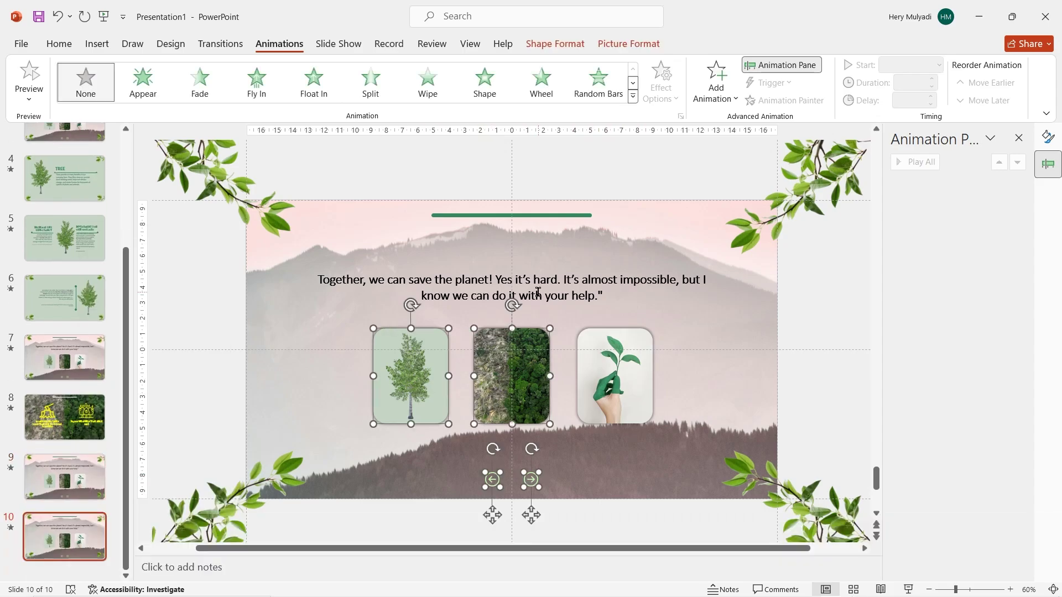
{"action": "left_click", "coordinate": [535, 290], "text": "ctrl"}
{"action": "left_click", "coordinate": [535, 216], "text": "ctrl"}
{"action": "key", "text": "Delete"}
Step: Delete the 3D tree model and the four corner leaf branches from slide 10
{"action": "left_click", "coordinate": [410, 367]}
{"action": "left_click", "coordinate": [217, 527], "text": "ctrl"}
{"action": "left_click", "coordinate": [217, 178], "text": "ctrl"}
{"action": "left_click", "coordinate": [813, 183], "text": "ctrl"}
{"action": "left_click", "coordinate": [803, 503], "text": "ctrl"}
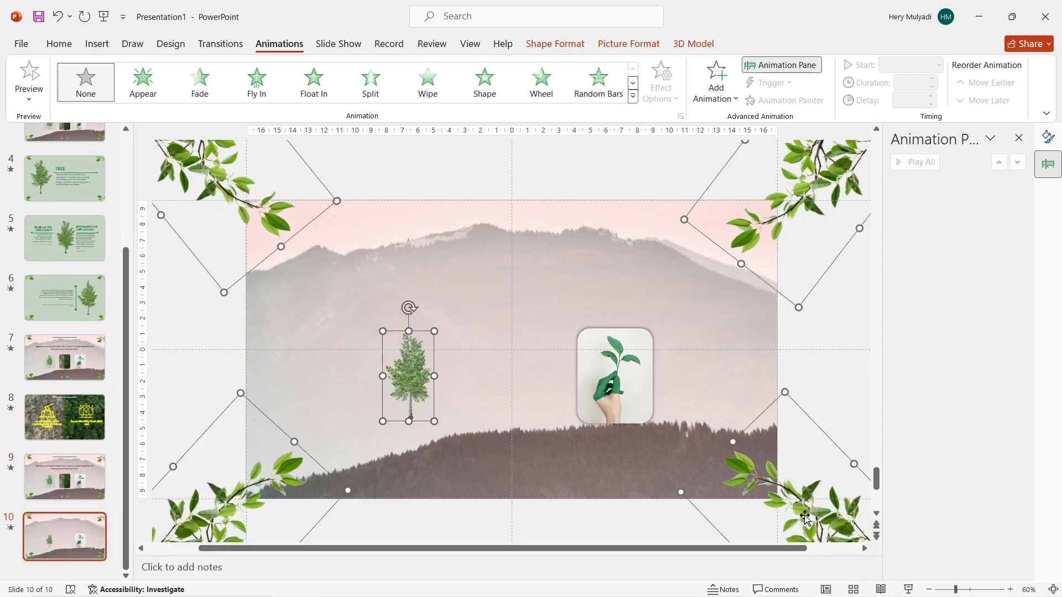
{"action": "key", "text": "Delete"}
Step: Extend the crop frame of the hand-and-plant picture beyond the slide edges, to about 22.75 by 37.62 cm
{"action": "left_click", "coordinate": [929, 591]}
{"action": "left_click", "coordinate": [928, 590]}
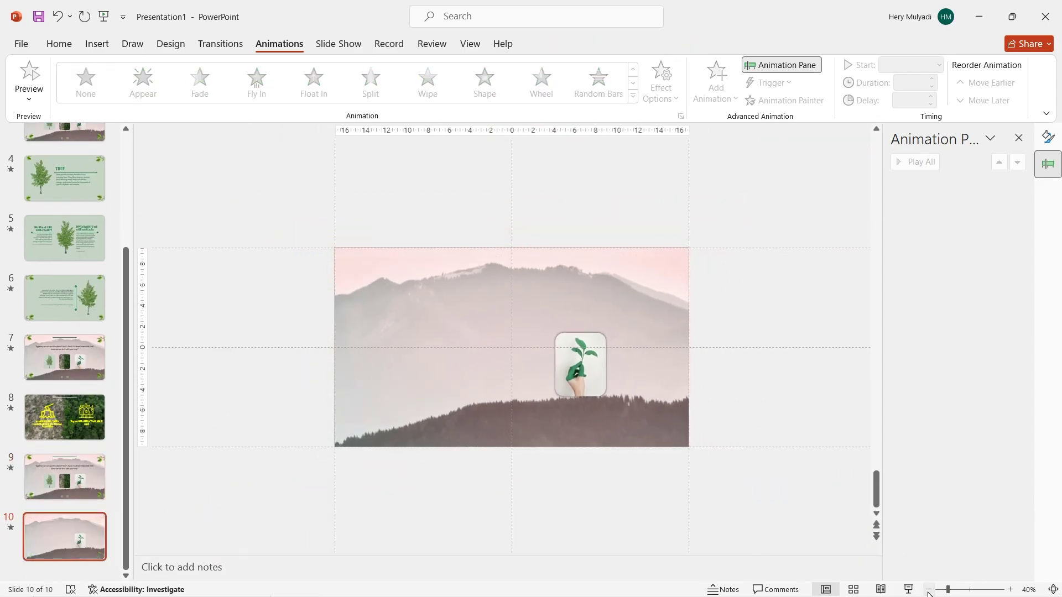
{"action": "left_click", "coordinate": [595, 373]}
{"action": "left_click", "coordinate": [554, 45]}
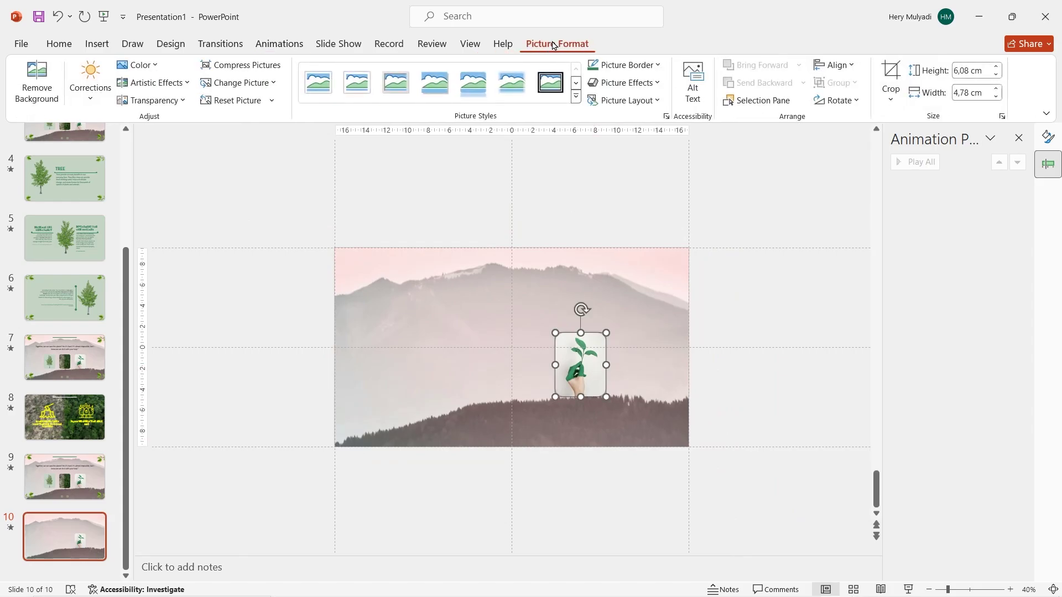
{"action": "left_click", "coordinate": [890, 72]}
{"action": "left_click_drag", "start_coordinate": [550, 400], "coordinate": [387, 503]}
{"action": "left_click_drag", "start_coordinate": [556, 396], "coordinate": [323, 463]}
{"action": "left_click_drag", "start_coordinate": [323, 334], "coordinate": [312, 232]}
{"action": "left_click_drag", "start_coordinate": [605, 233], "coordinate": [703, 226]}
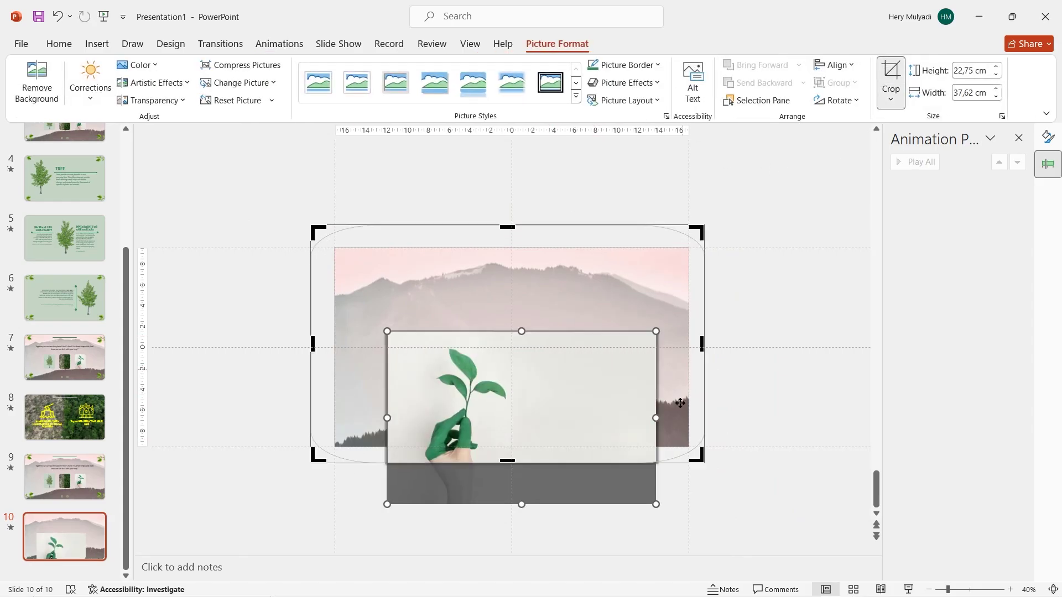
Step: Enlarge the hand-and-plant image to fill a crop frame of about 22.44 by 37.52 cm, and apply the crop
{"action": "left_click_drag", "start_coordinate": [703, 462], "coordinate": [701, 469]}
{"action": "left_click_drag", "start_coordinate": [650, 334], "coordinate": [775, 163]}
{"action": "left_click_drag", "start_coordinate": [553, 276], "coordinate": [499, 343]}
{"action": "left_click_drag", "start_coordinate": [313, 228], "coordinate": [312, 238]}
{"action": "left_click_drag", "start_coordinate": [483, 269], "coordinate": [494, 270]}
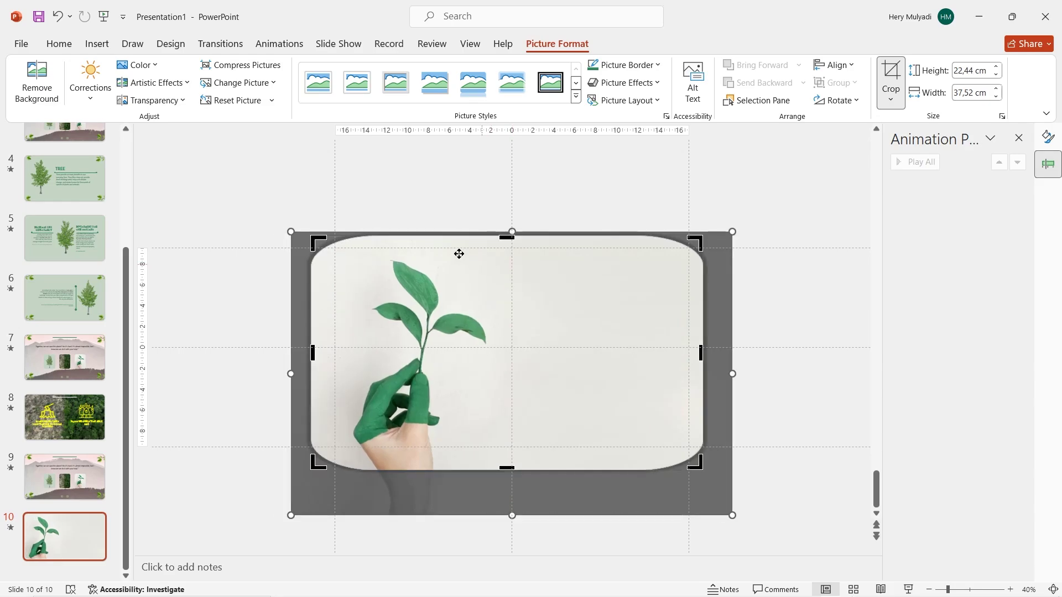
{"action": "left_click", "coordinate": [258, 389]}
{"action": "left_click", "coordinate": [1009, 589]}
{"action": "left_click", "coordinate": [1010, 589]}
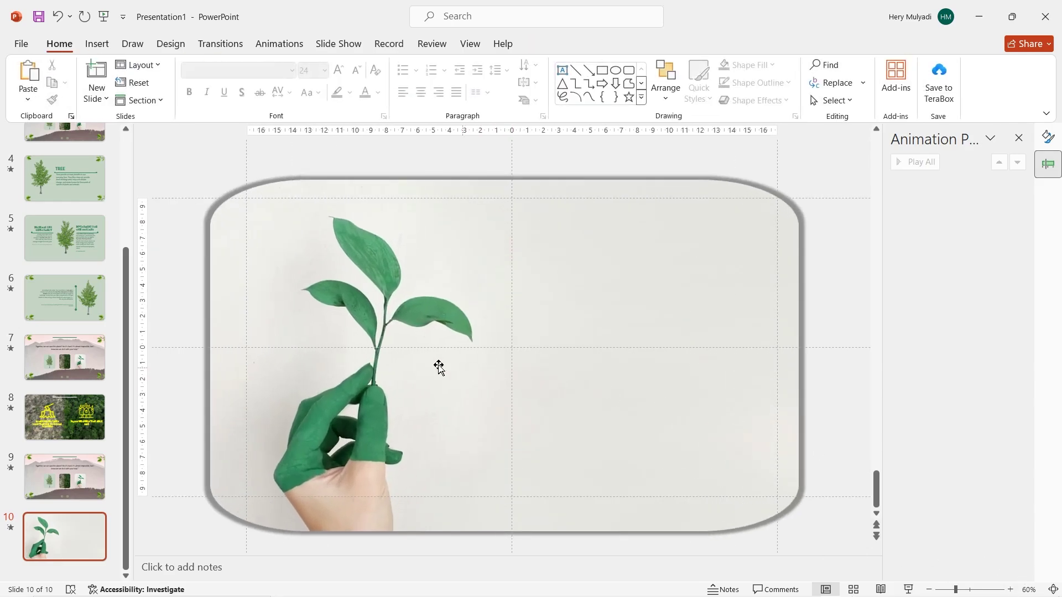
Step: Add a text box beside the green hand and paste the text "LET'S START SAVE THIS WORLD FROM YOU!" into it
{"action": "left_click", "coordinate": [100, 44]}
{"action": "left_click", "coordinate": [555, 100]}
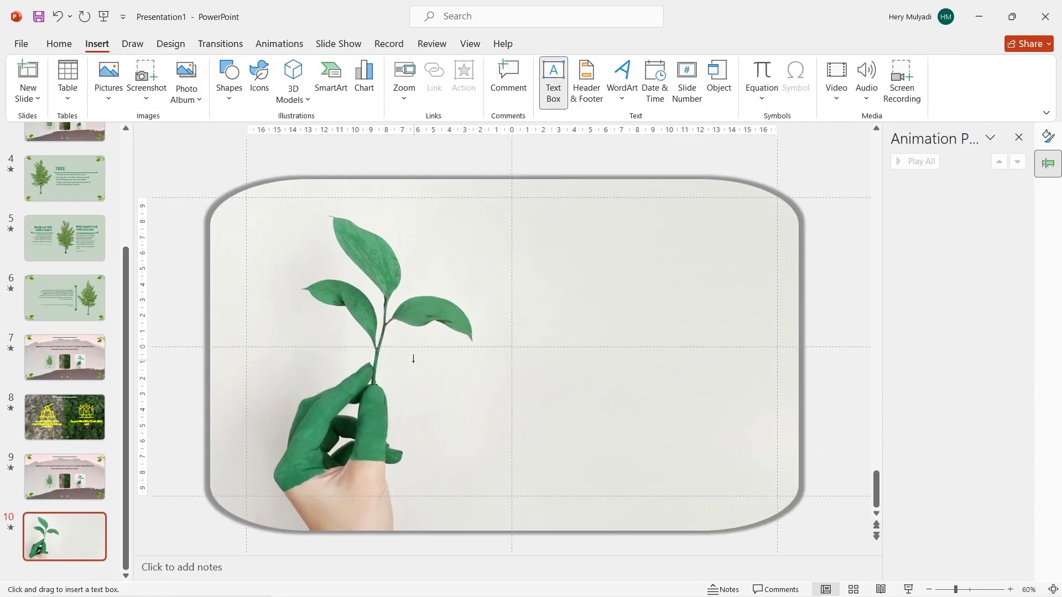
{"action": "left_click_drag", "start_coordinate": [487, 416], "coordinate": [488, 418]}
{"action": "type", "text": "LET’S START SAVE THIS WORLD FROM YOU!"}
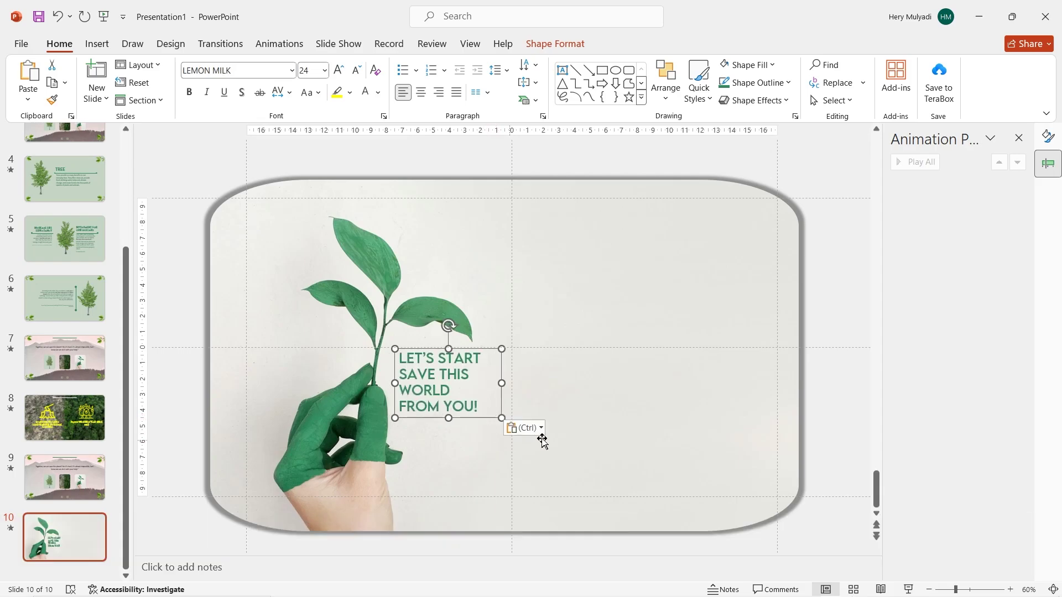
Step: Draw a blue rectangle on the empty half of the picture and duplicate it into a column of three
{"action": "left_click", "coordinate": [99, 45]}
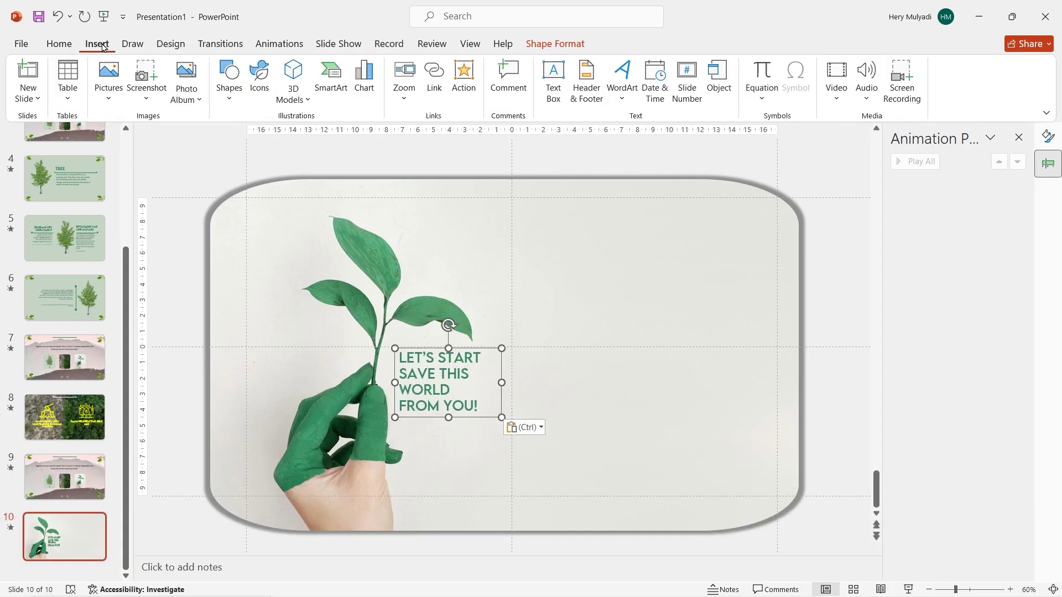
{"action": "left_click", "coordinate": [229, 83]}
{"action": "left_click", "coordinate": [222, 186]}
{"action": "mouse_move", "coordinate": [590, 208]}
{"action": "left_mouse_down"}
{"action": "mouse_move", "coordinate": [732, 296]}
{"action": "mouse_move", "coordinate": [731, 306]}
{"action": "mouse_move", "coordinate": [705, 293]}
{"action": "mouse_move", "coordinate": [645, 360]}
{"action": "mouse_move", "coordinate": [614, 364]}
{"action": "mouse_move", "coordinate": [618, 373]}
{"action": "left_mouse_up"}
{"action": "key", "text": "ctrl+d"}
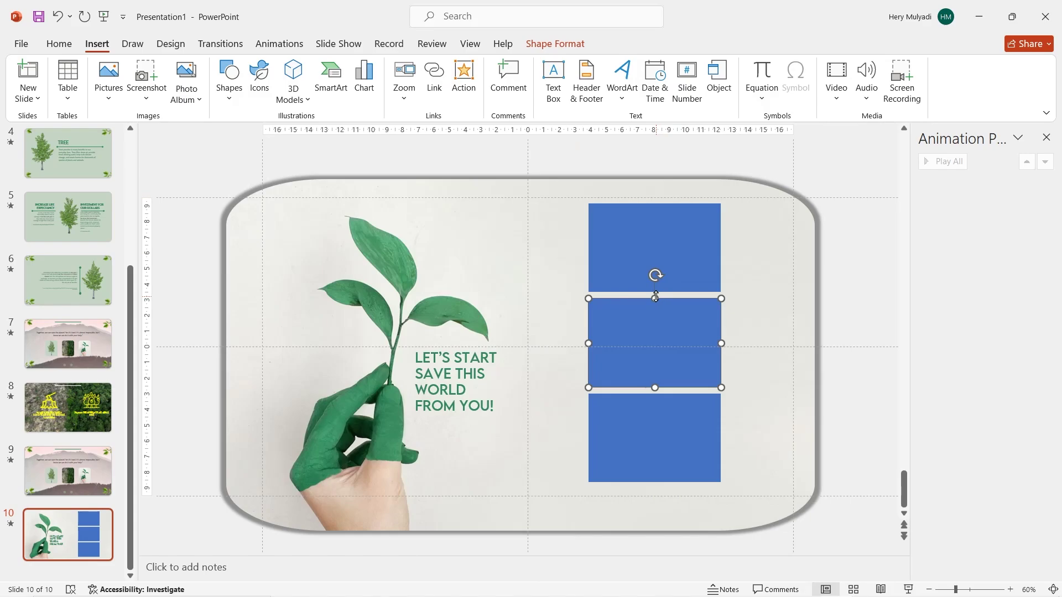
Step: Insert the monkey picture from the device and scale it to about 6.36 by 9.54 cm over the top rectangle
{"action": "left_click", "coordinate": [109, 98]}
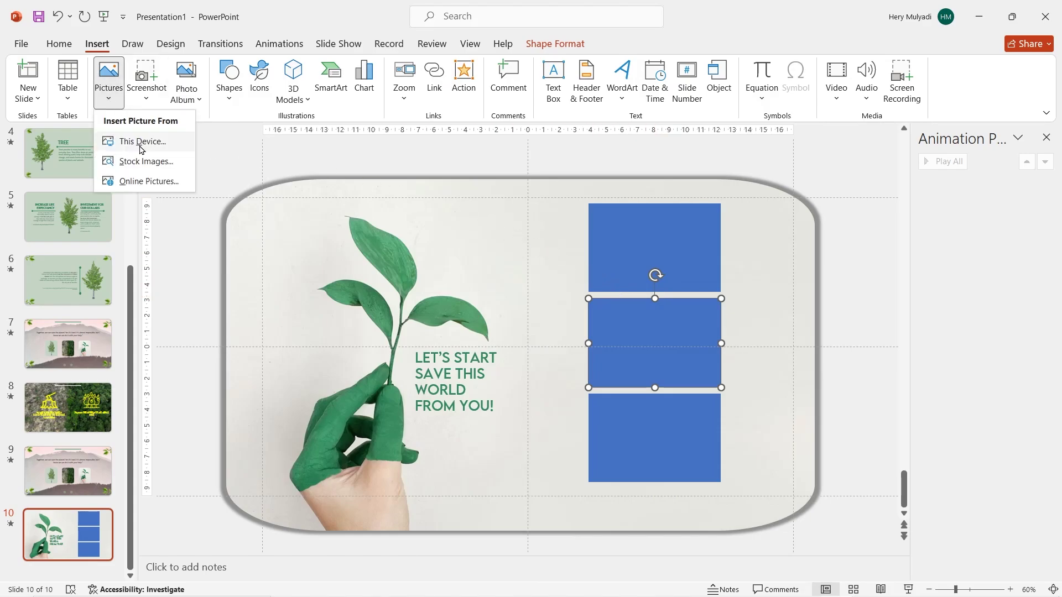
{"action": "left_click", "coordinate": [141, 141]}
{"action": "double_click", "coordinate": [308, 207]}
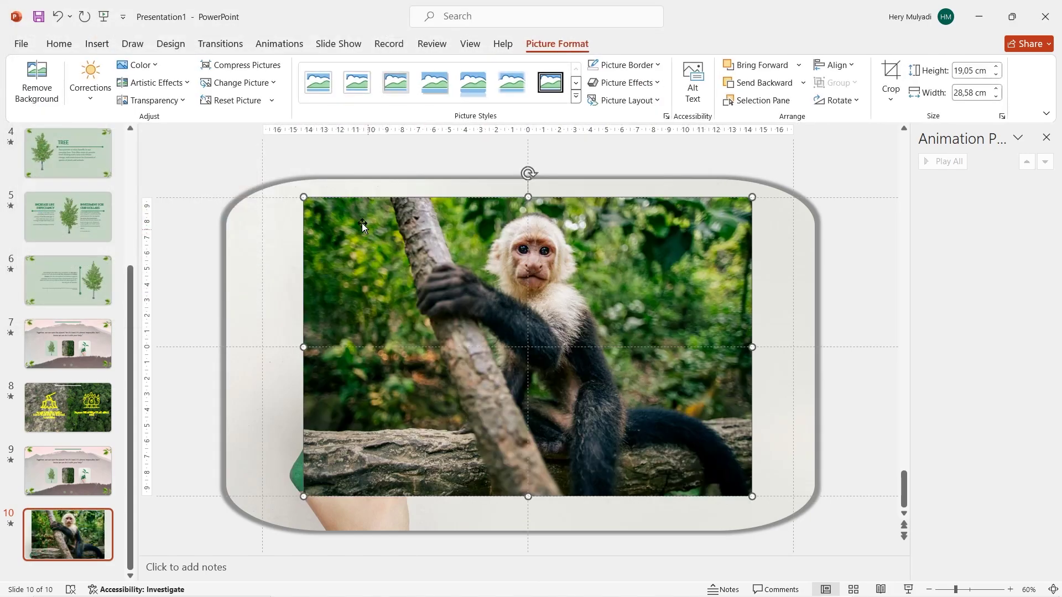
{"action": "left_click_drag", "start_coordinate": [303, 197], "coordinate": [487, 315]}
{"action": "left_click_drag", "start_coordinate": [553, 376], "coordinate": [566, 260]}
{"action": "left_click_drag", "start_coordinate": [500, 379], "coordinate": [597, 316]}
{"action": "left_click_drag", "start_coordinate": [658, 276], "coordinate": [637, 276]}
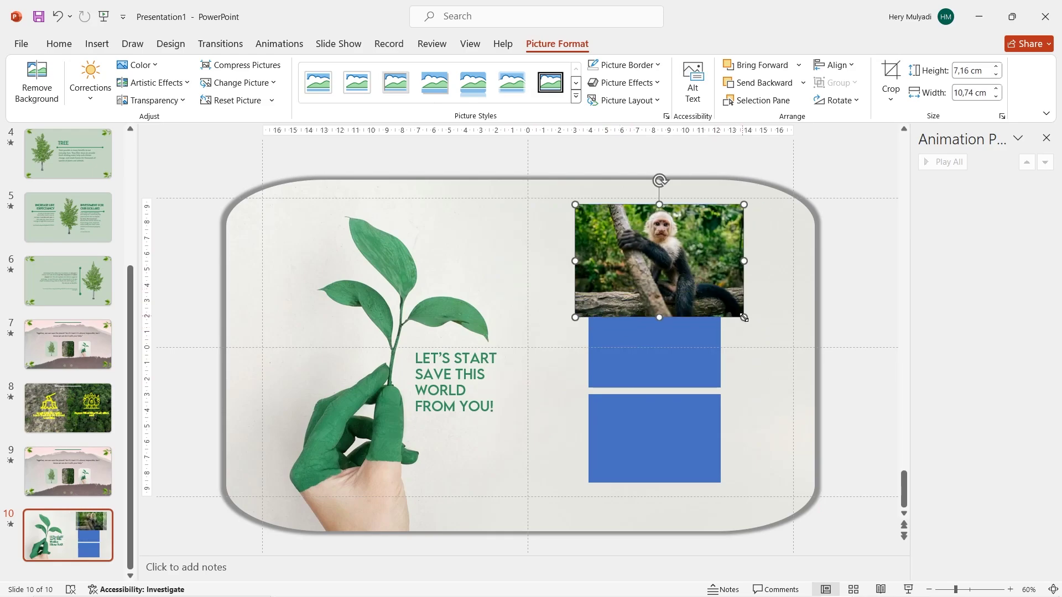
{"action": "left_click_drag", "start_coordinate": [743, 318], "coordinate": [725, 305]}
{"action": "left_click_drag", "start_coordinate": [687, 267], "coordinate": [691, 267]}
Step: Send the monkey picture to the back and merge it with the top rectangle using Intersect
{"action": "right_click", "coordinate": [691, 267]}
{"action": "left_click", "coordinate": [739, 446]}
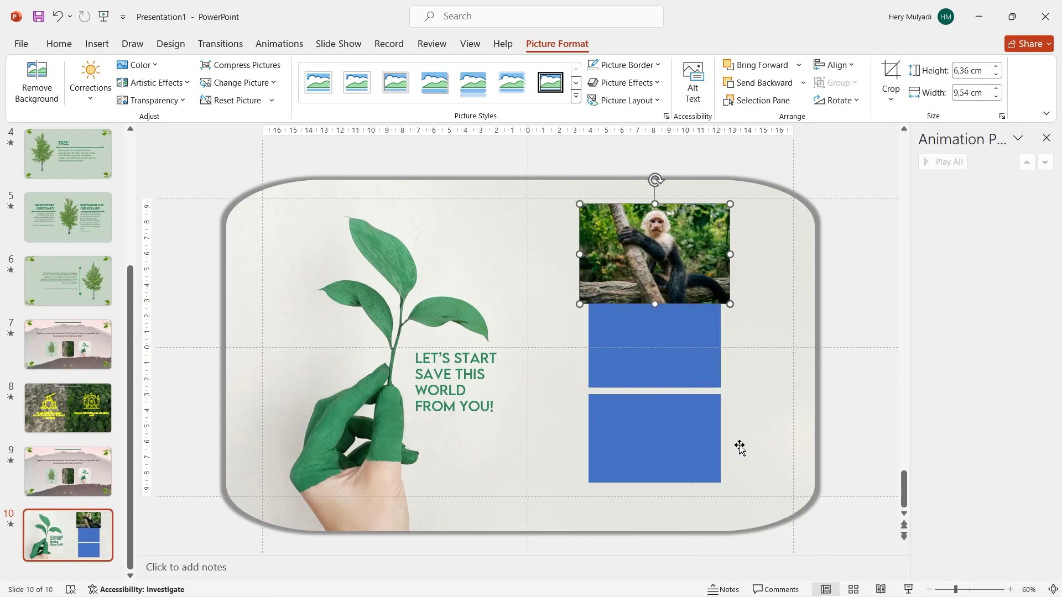
{"action": "key", "text": "ctrl+z"}
{"action": "left_click", "coordinate": [651, 262], "text": "ctrl"}
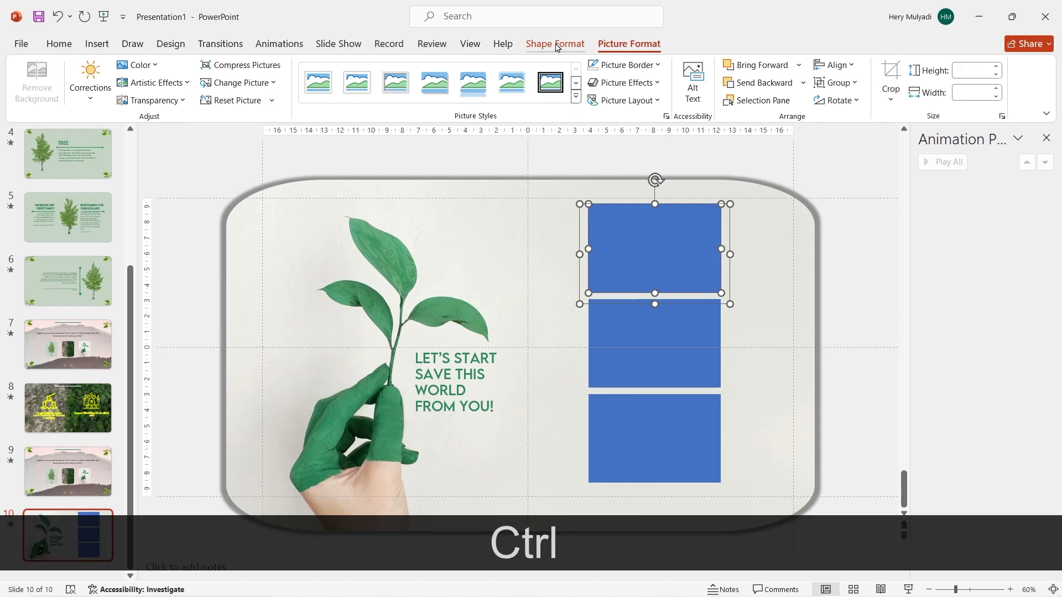
{"action": "left_click", "coordinate": [555, 44]}
{"action": "left_click", "coordinate": [152, 100]}
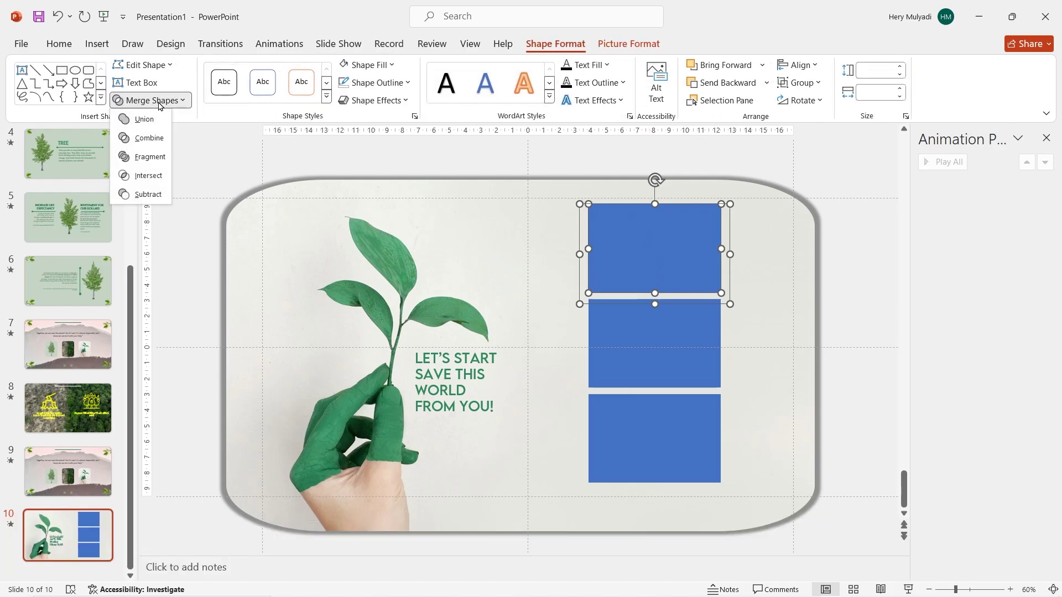
{"action": "left_click", "coordinate": [148, 175]}
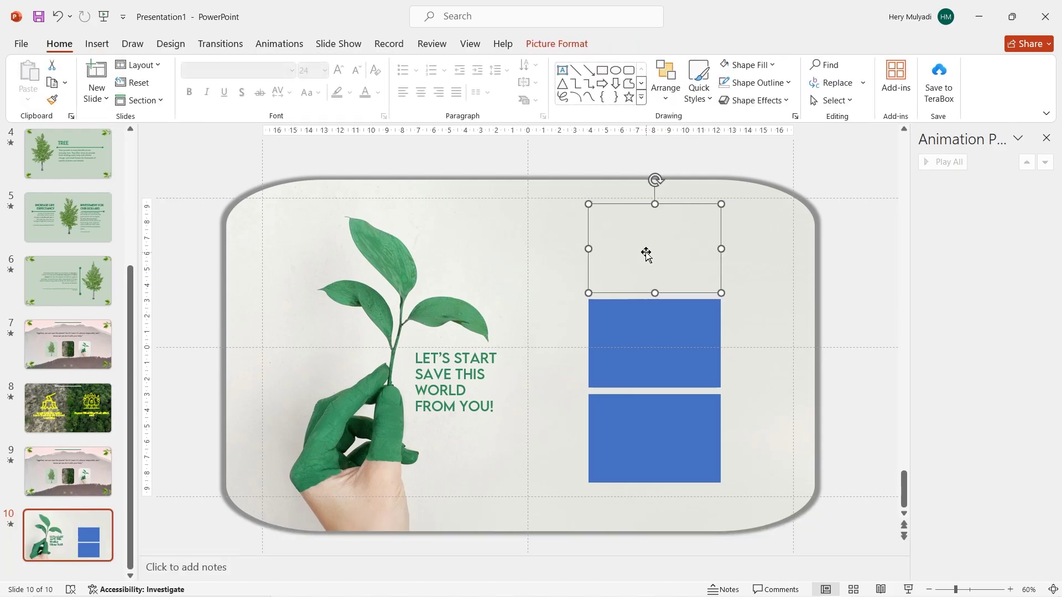
Step: Bring the cropped monkey picture to the front, and replace the two lower rectangles with the waterfall and camping scouts pictures
{"action": "right_click", "coordinate": [652, 203]}
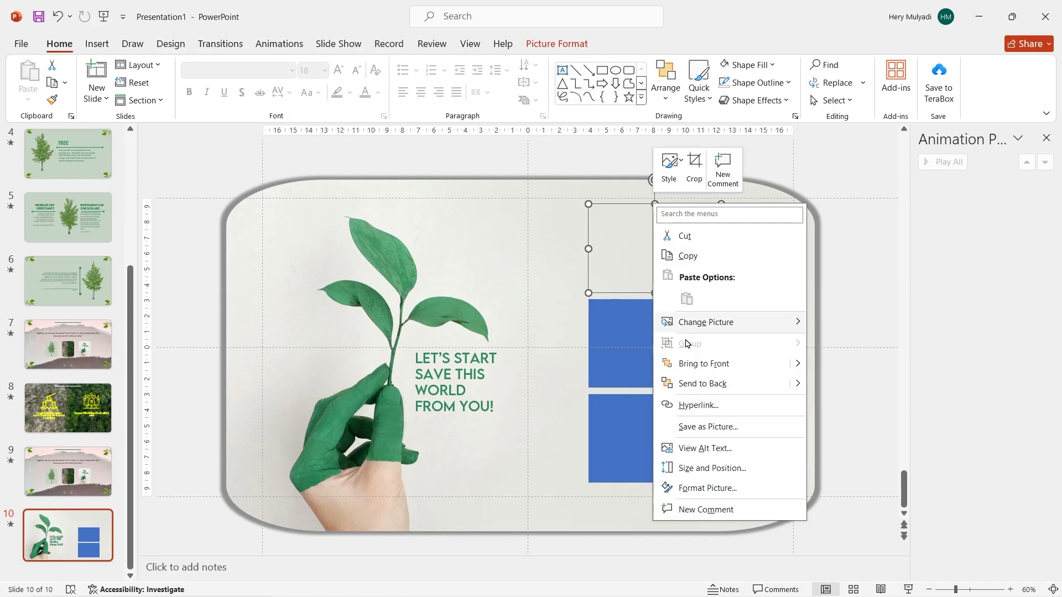
{"action": "left_click", "coordinate": [692, 362]}
{"action": "key", "text": "ctrl+z"}
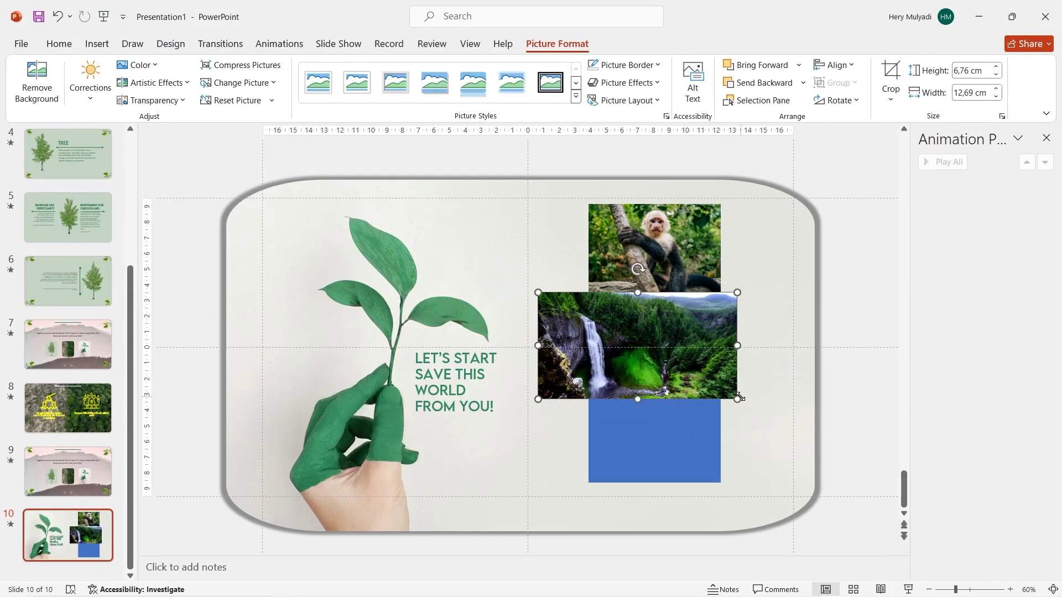
{"action": "right_click", "coordinate": [666, 339]}
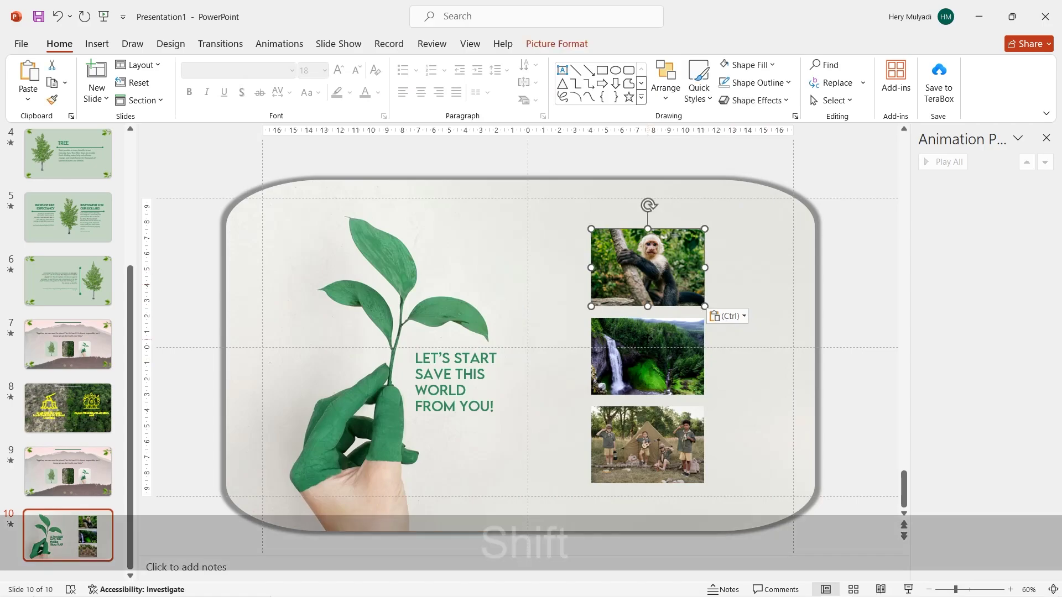
Step: Apply the Float In animation to the monkey, waterfall and camping scouts pictures together
{"action": "left_click", "coordinate": [648, 354], "text": "shift"}
{"action": "left_click", "coordinate": [652, 420], "text": "shift"}
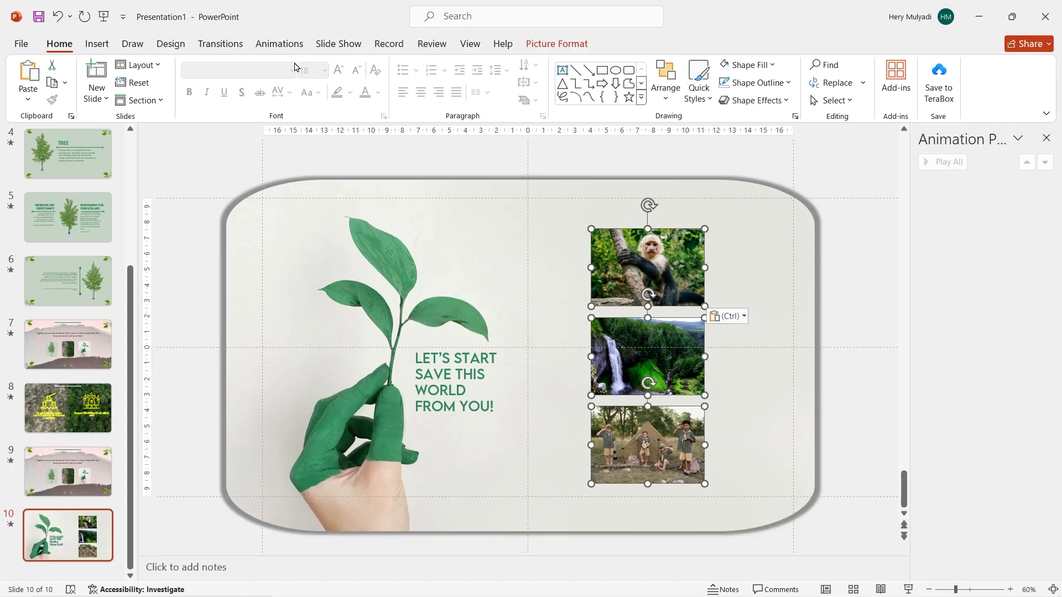
{"action": "left_click", "coordinate": [280, 43]}
{"action": "left_click", "coordinate": [313, 77]}
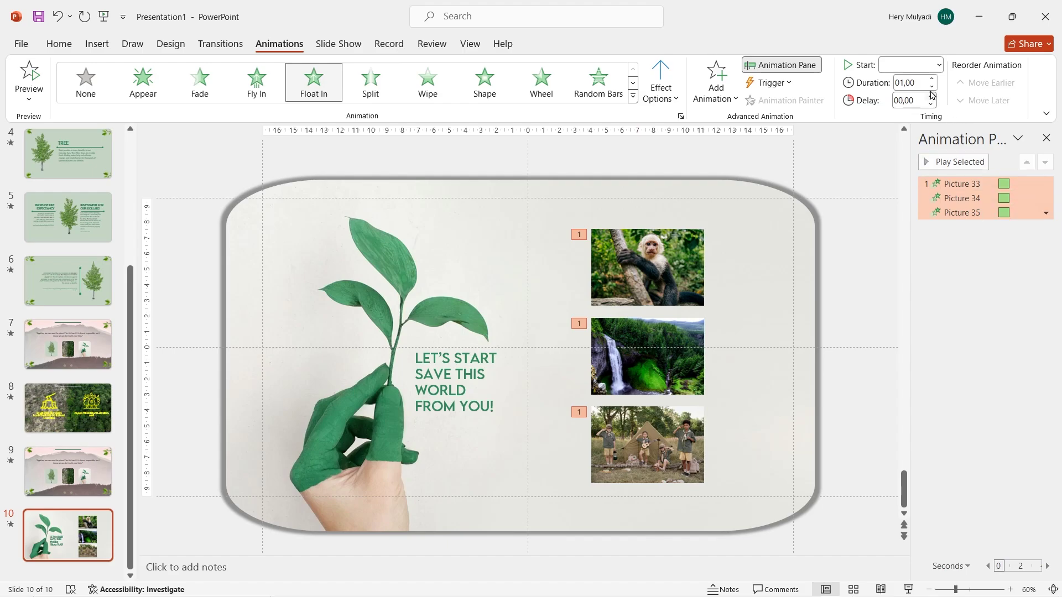
Step: Set the three pictures' animations to a 0.75 s duration and make each one start On Click
{"action": "right_click", "coordinate": [968, 198]}
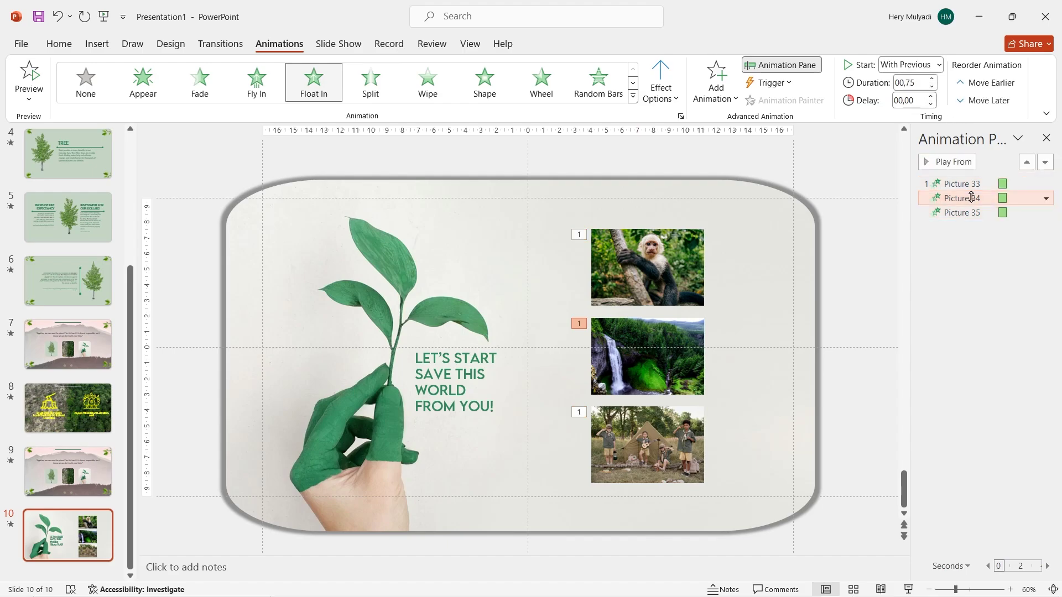
{"action": "left_click", "coordinate": [969, 213]}
{"action": "right_click", "coordinate": [969, 213]}
{"action": "left_click", "coordinate": [969, 235]}
{"action": "left_click", "coordinate": [858, 277]}
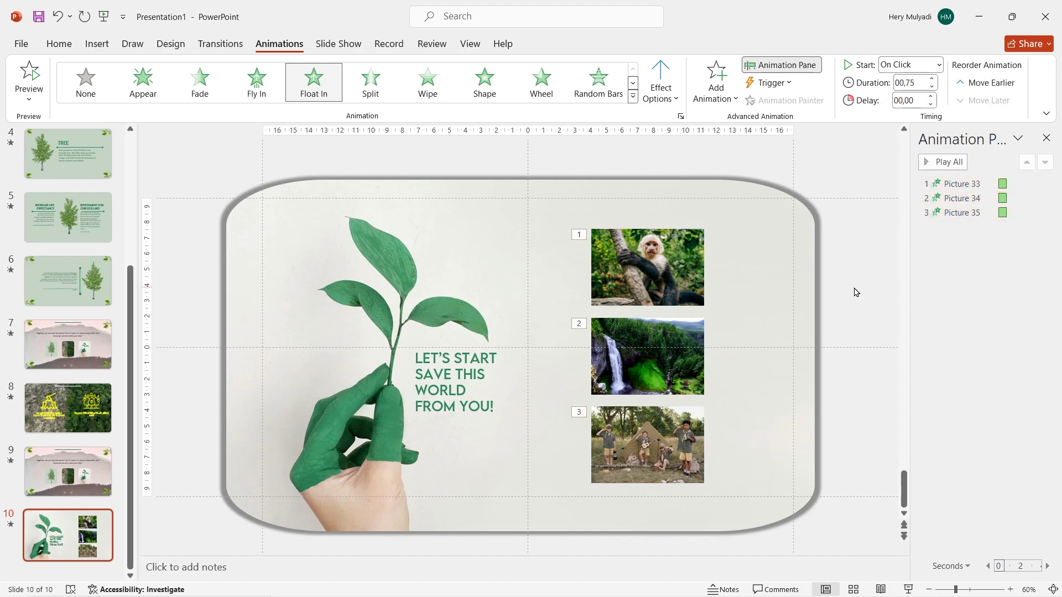